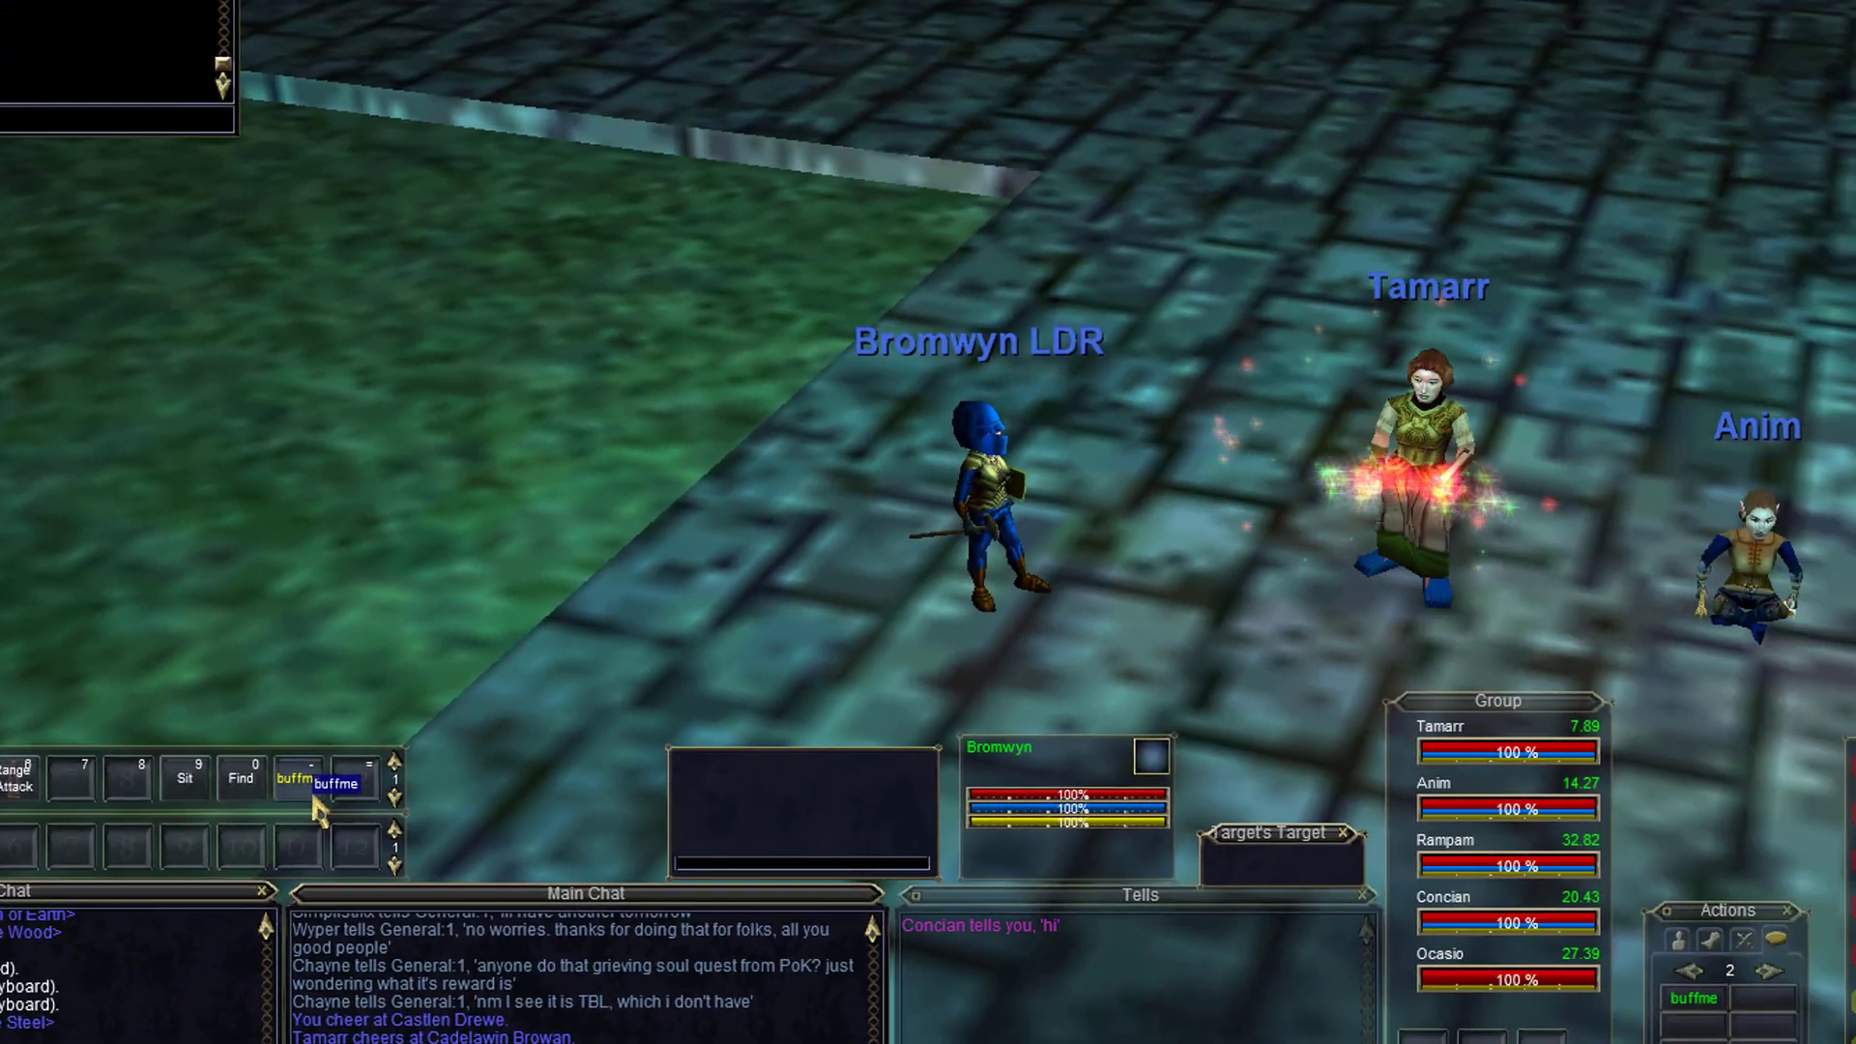
- Trigger the buffme social hotbutton so the group casts buffs on the leader
left_click(315, 803)
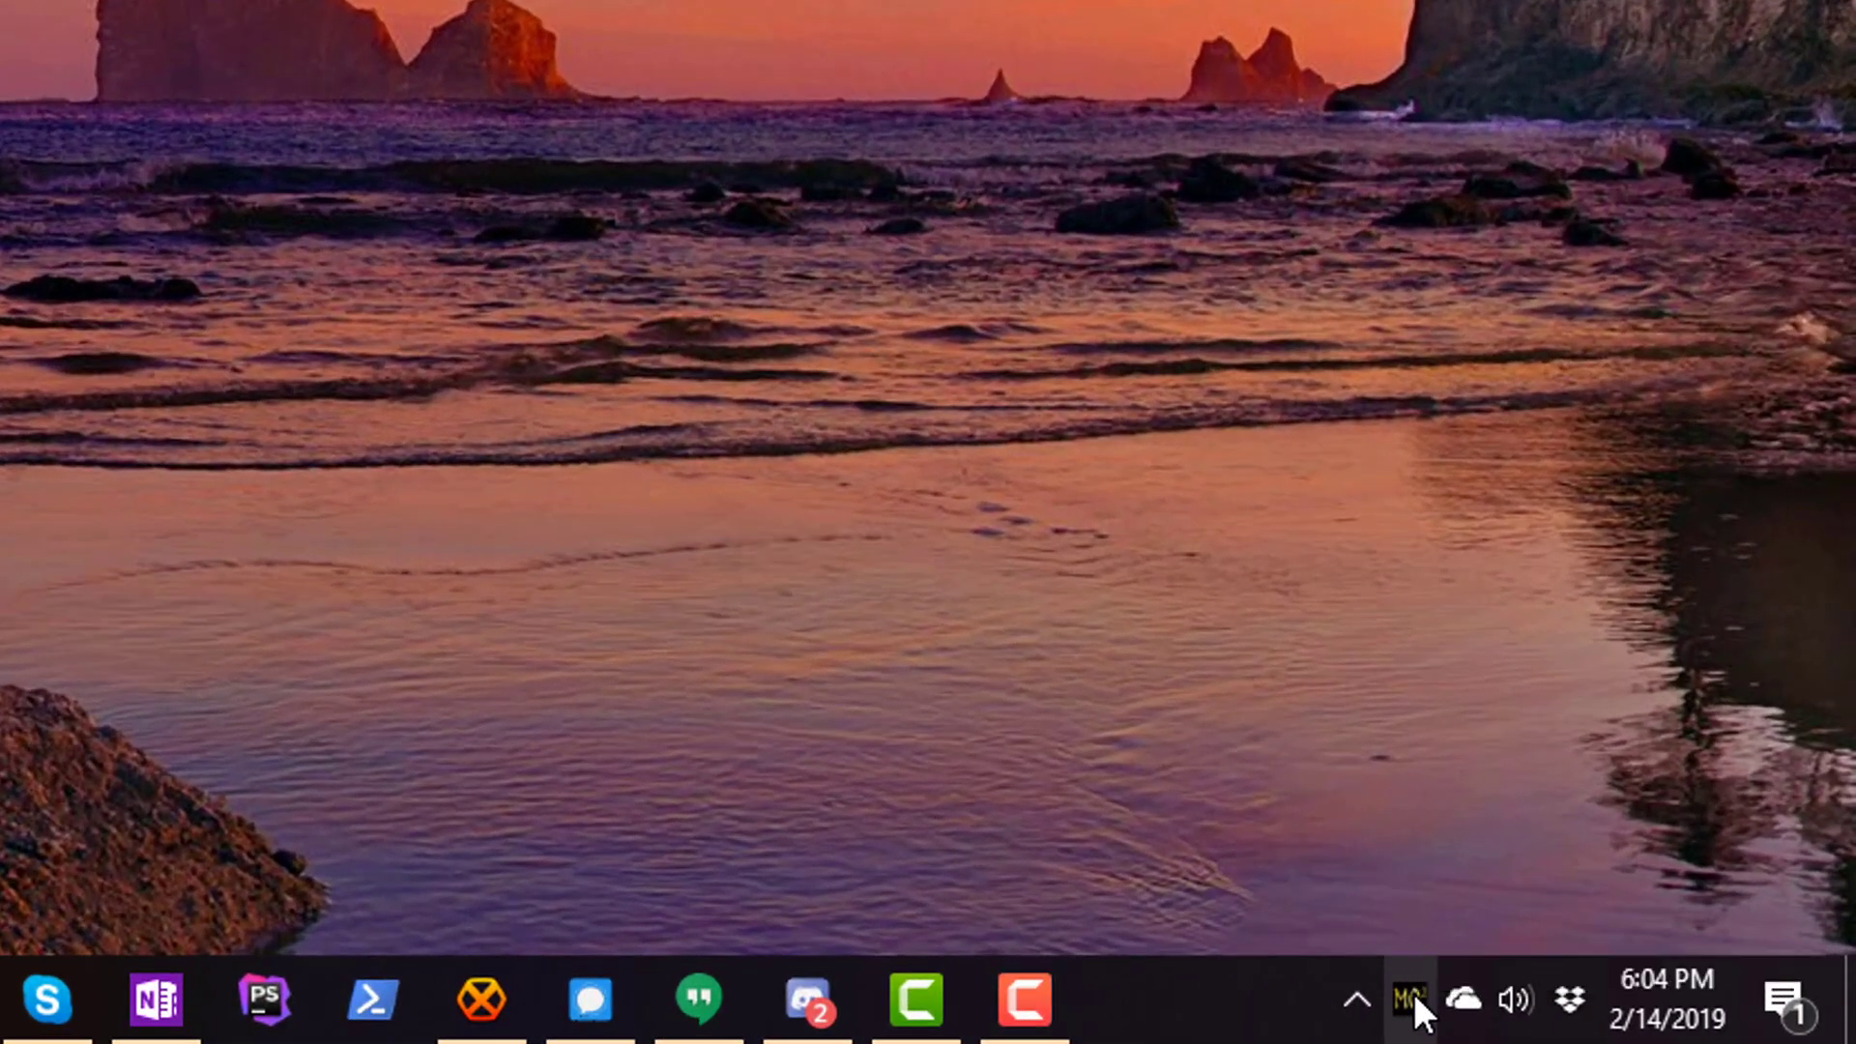
- Open the EQBC server settings from the MQ2 tray menu, showing IP 0.0.0.0 and port 2112
right_click(1663, 1022)
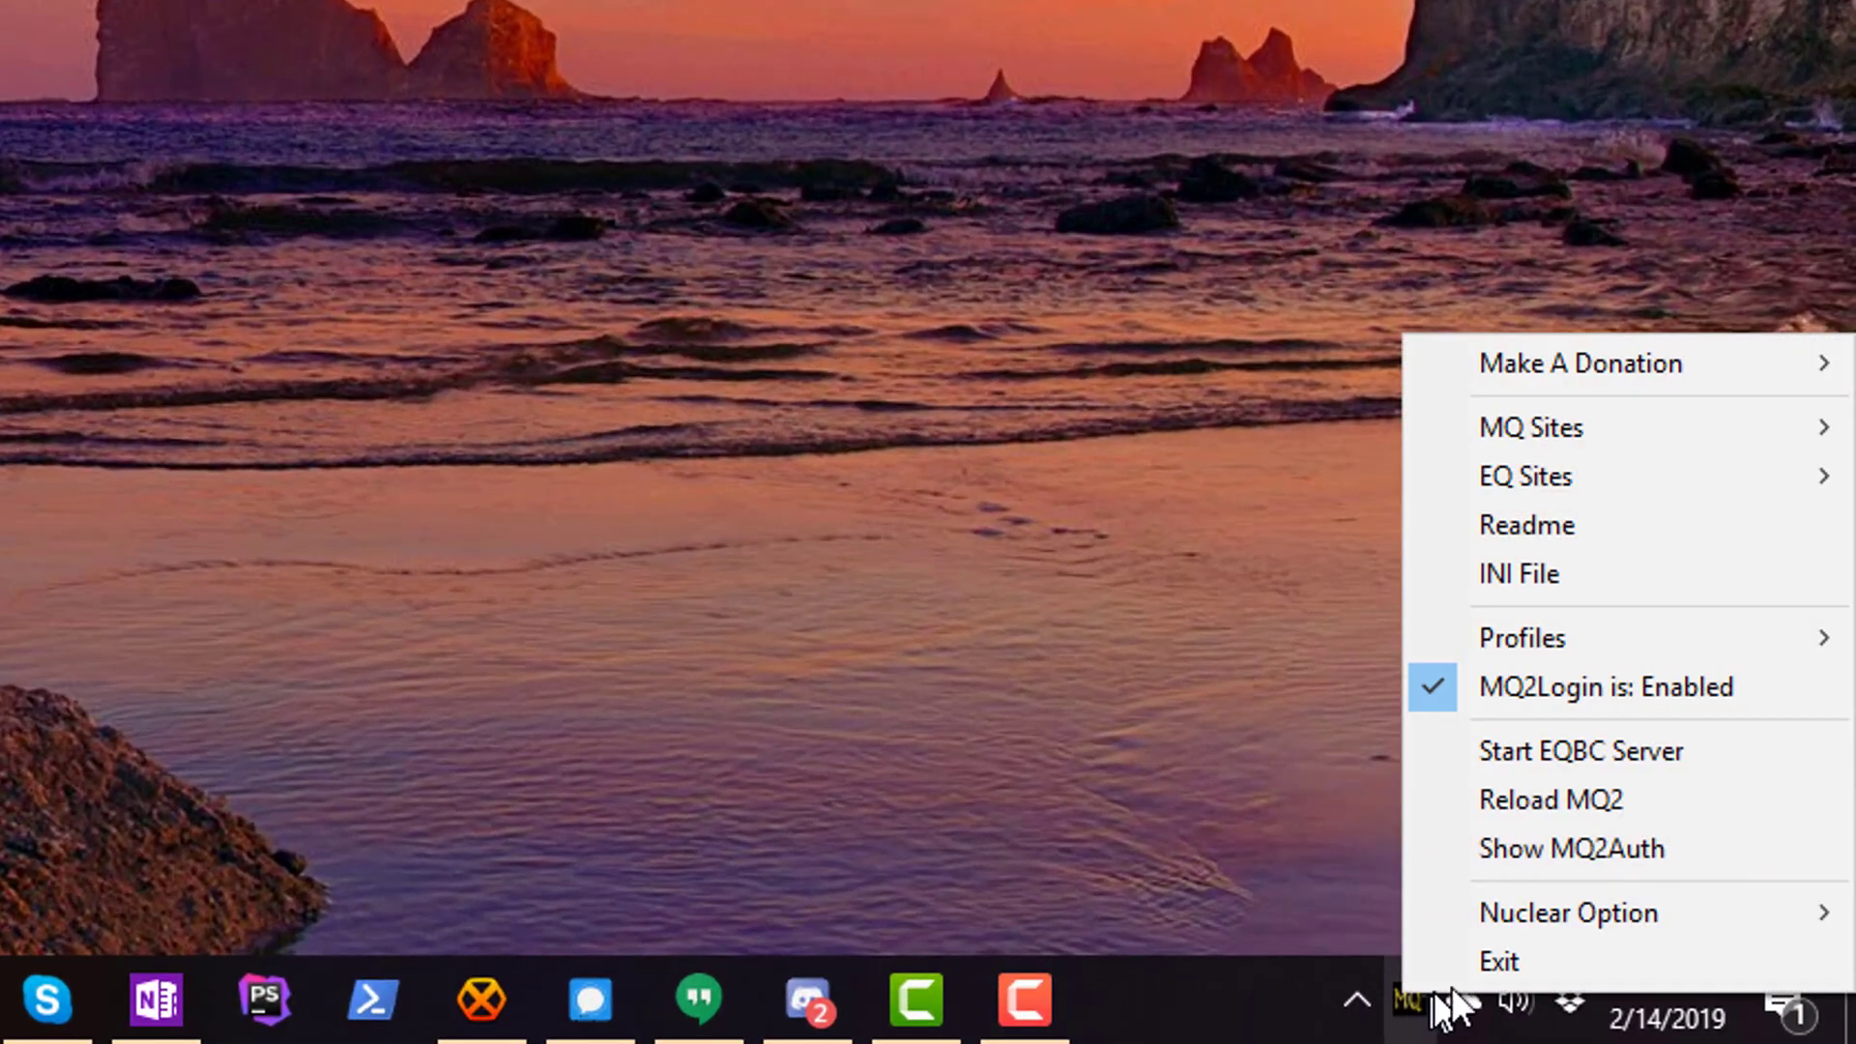
left_click(1587, 752)
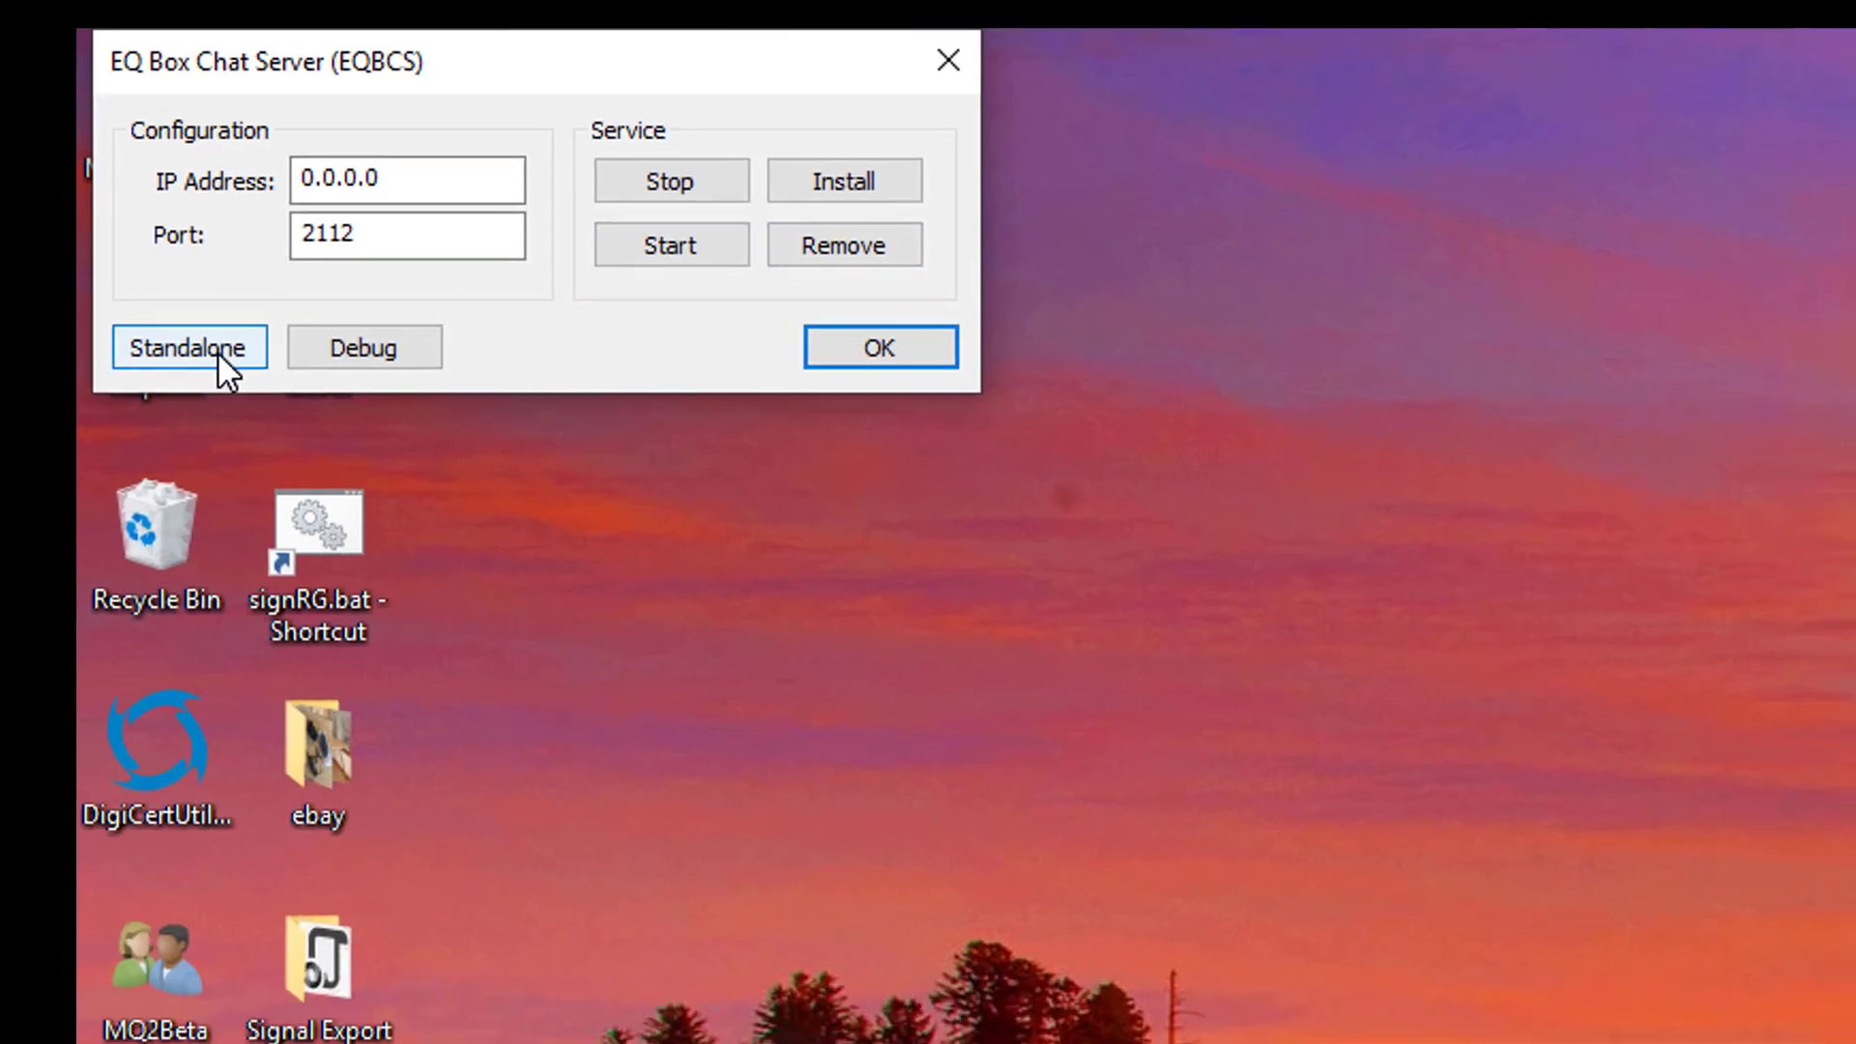
- Launch the EQBCS server standalone in a console listening on 0.0.0.0:2112
left_click(255, 398)
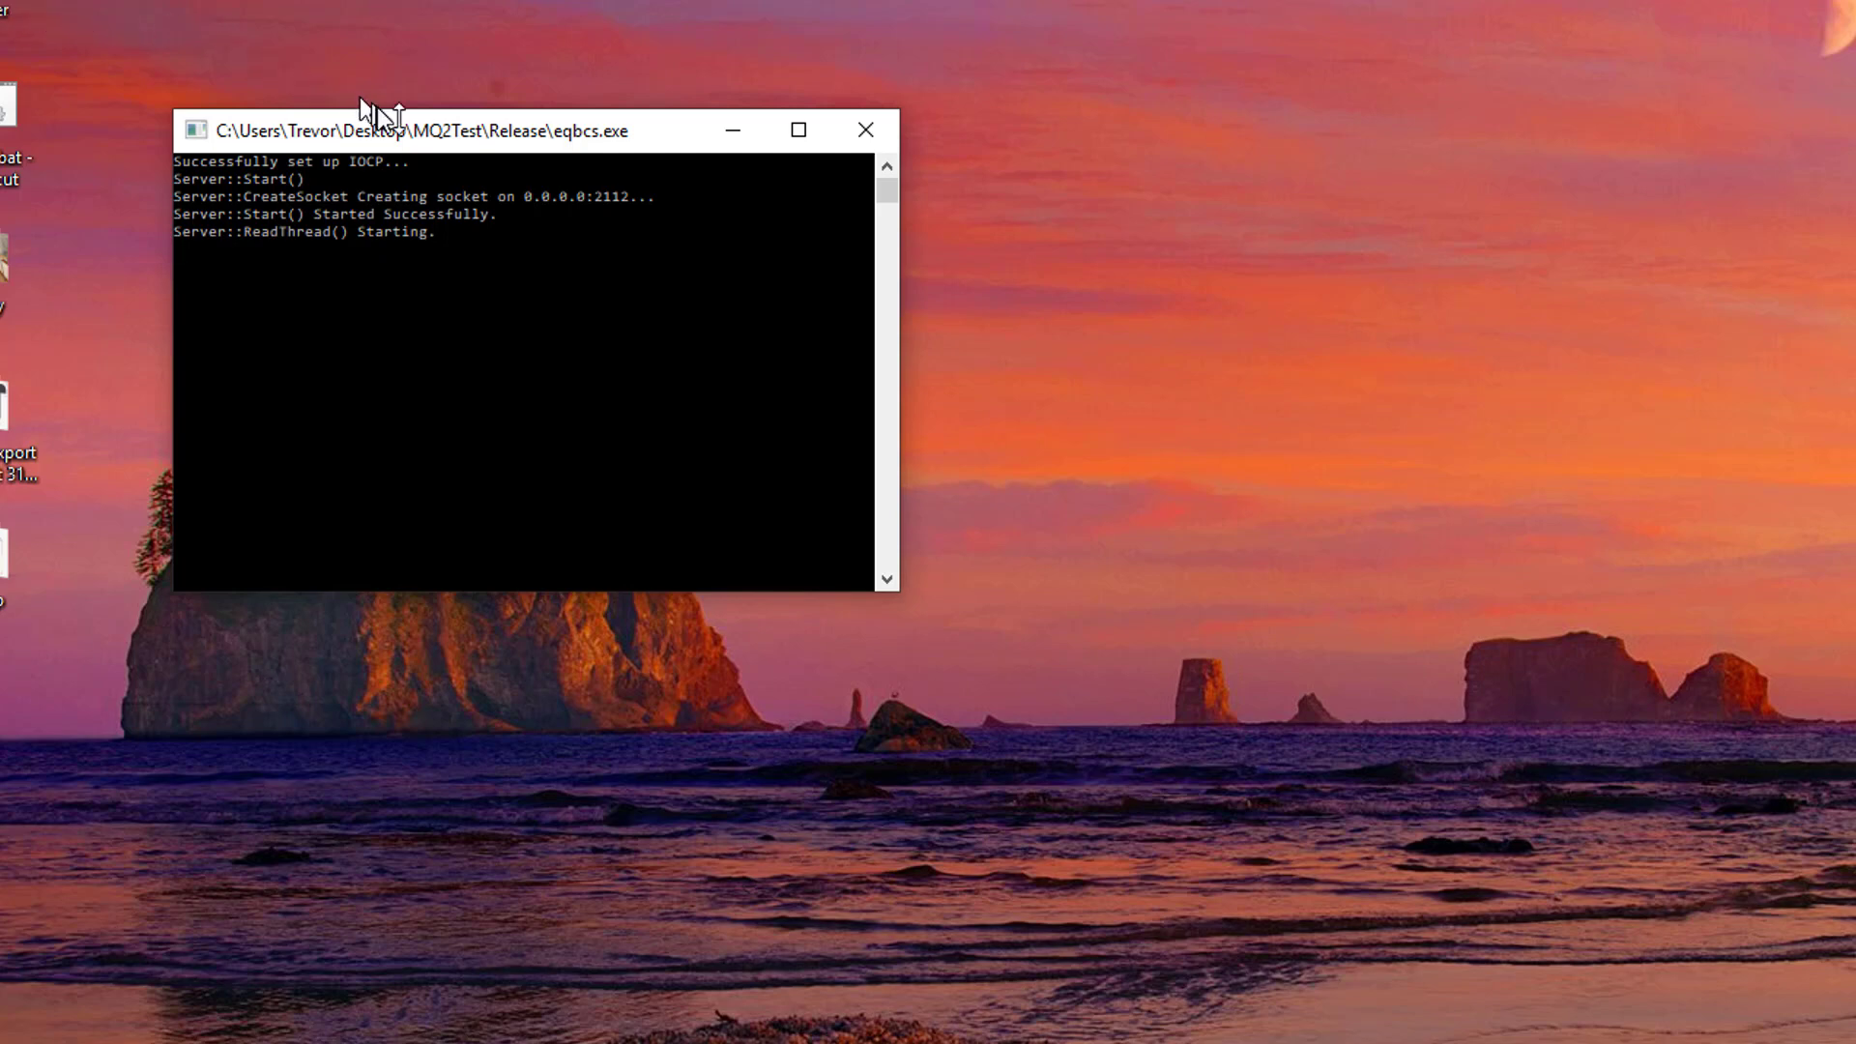
- Move the eqbcs.exe server console further to the right
left_click_drag(424, 140, 587, 152)
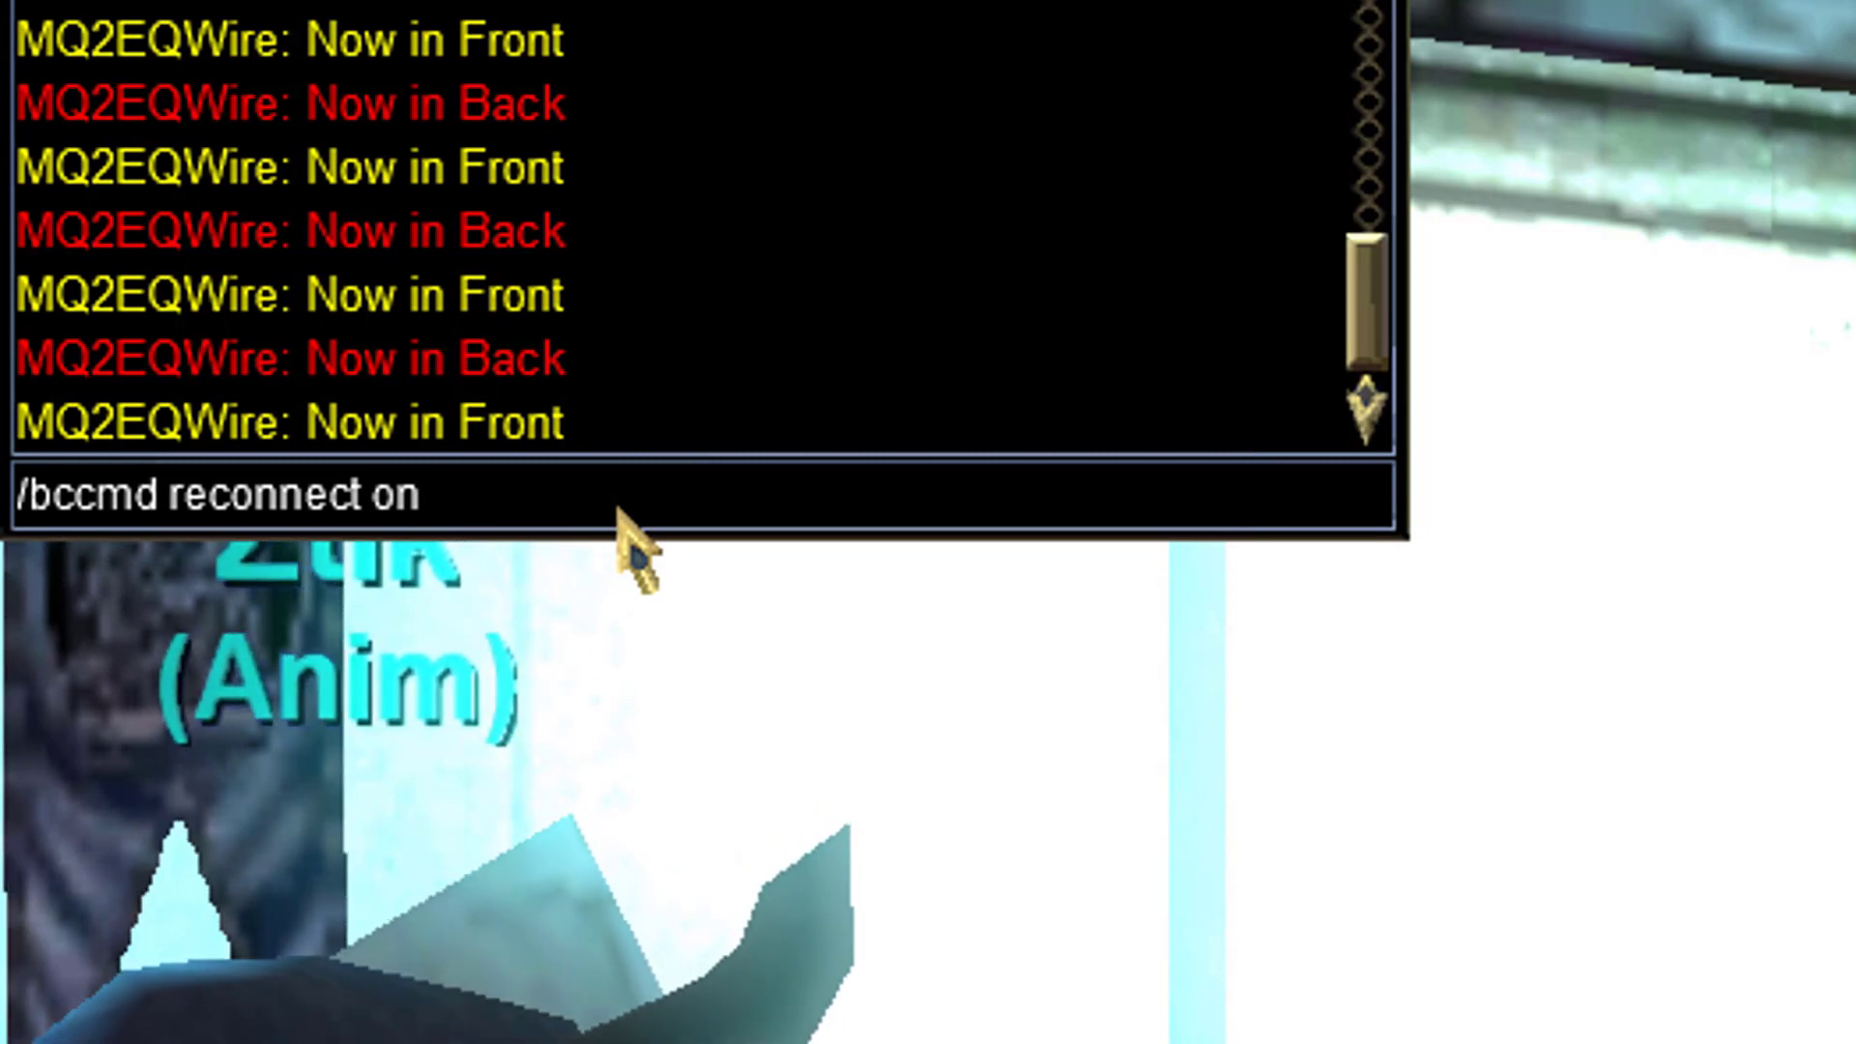
- Connect this character to the EQBC server at 127.0.0.1:2112 with '/bccmd reconnect on'
key("Return")
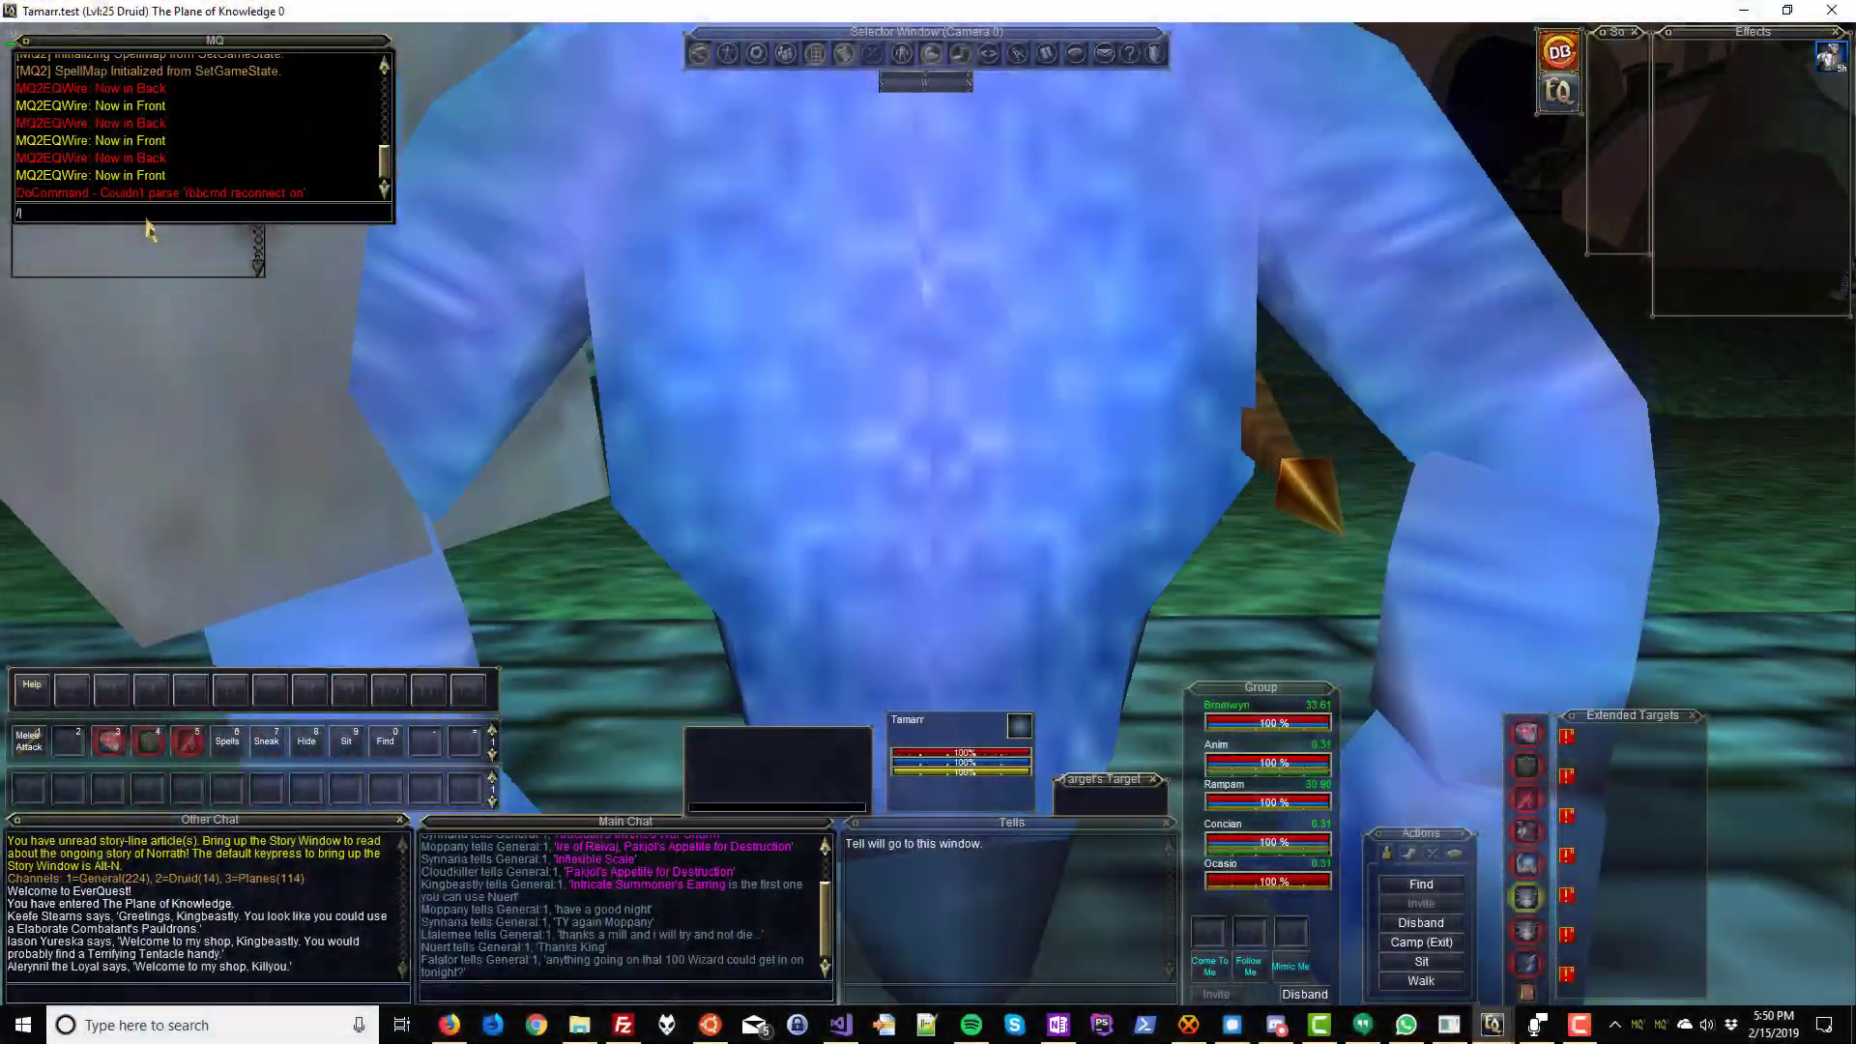
- Bring the cleric's game window forward and paste '/bccmd set autoconnect on' into the MQ input
mouse_move(1022, 926)
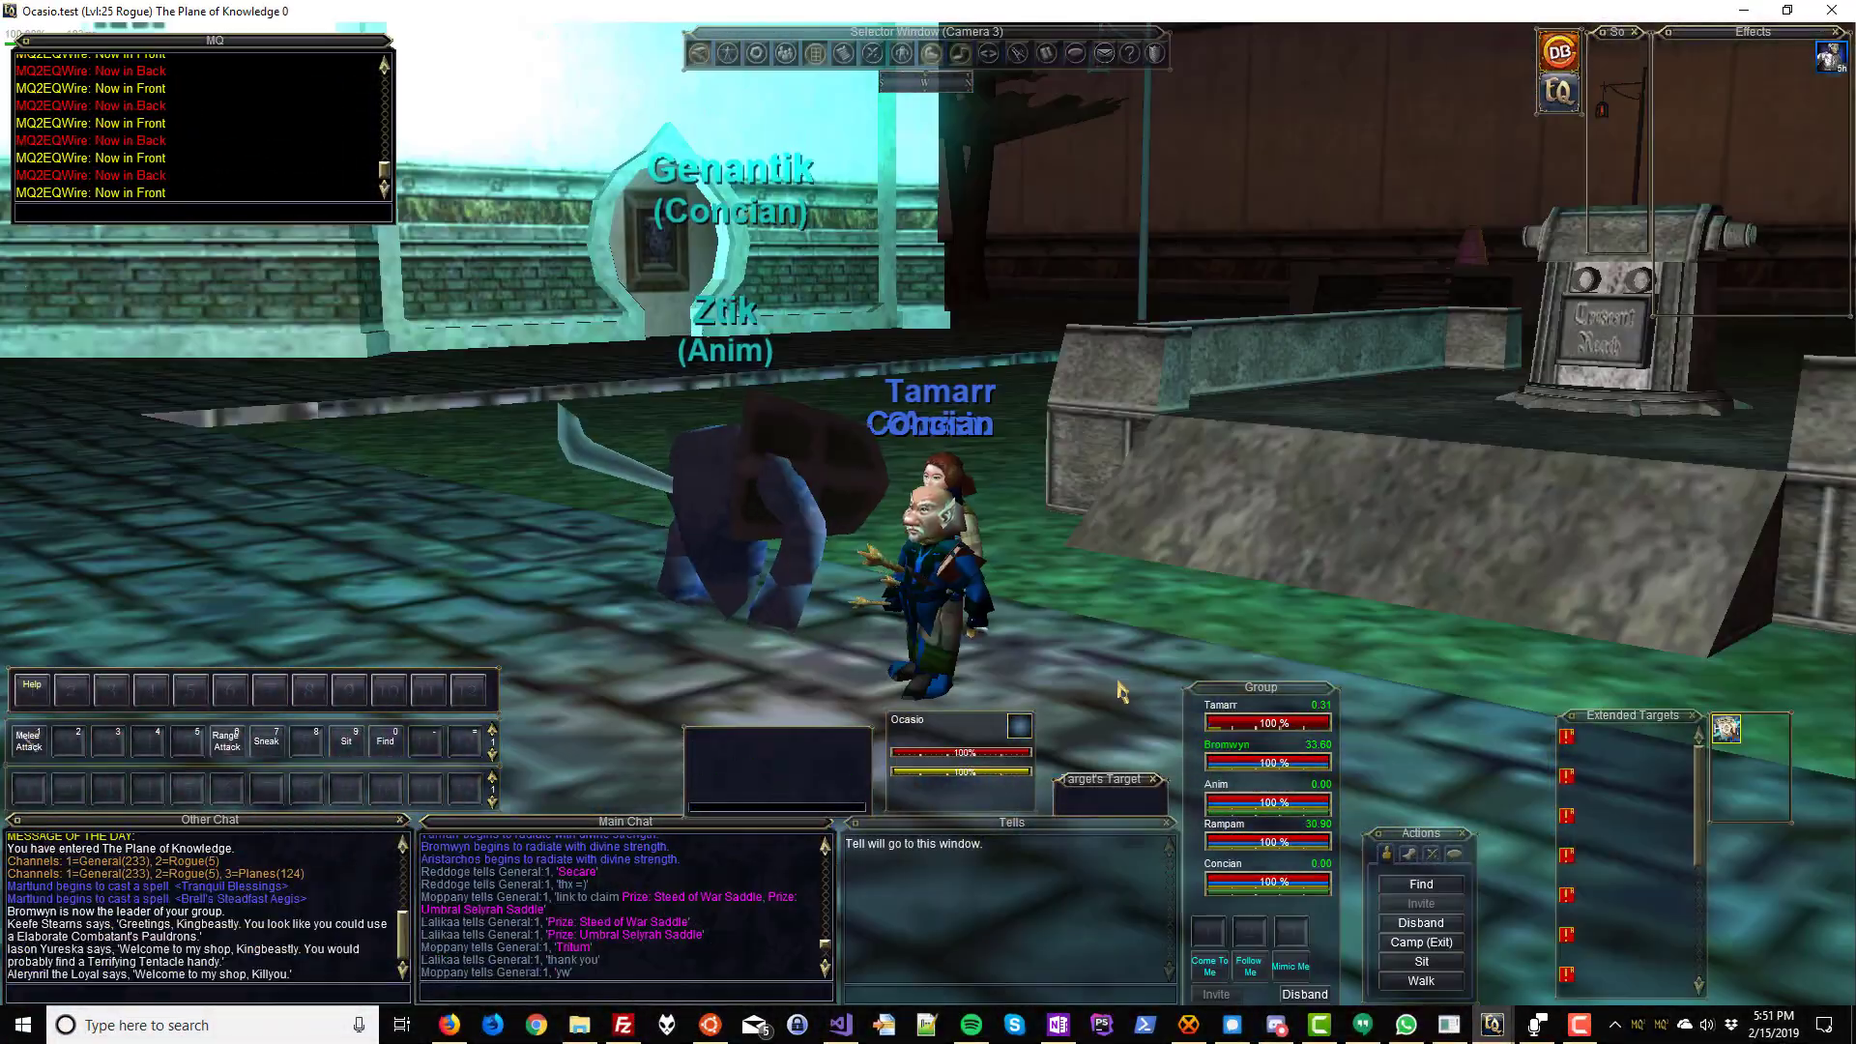
left_click(1730, 928)
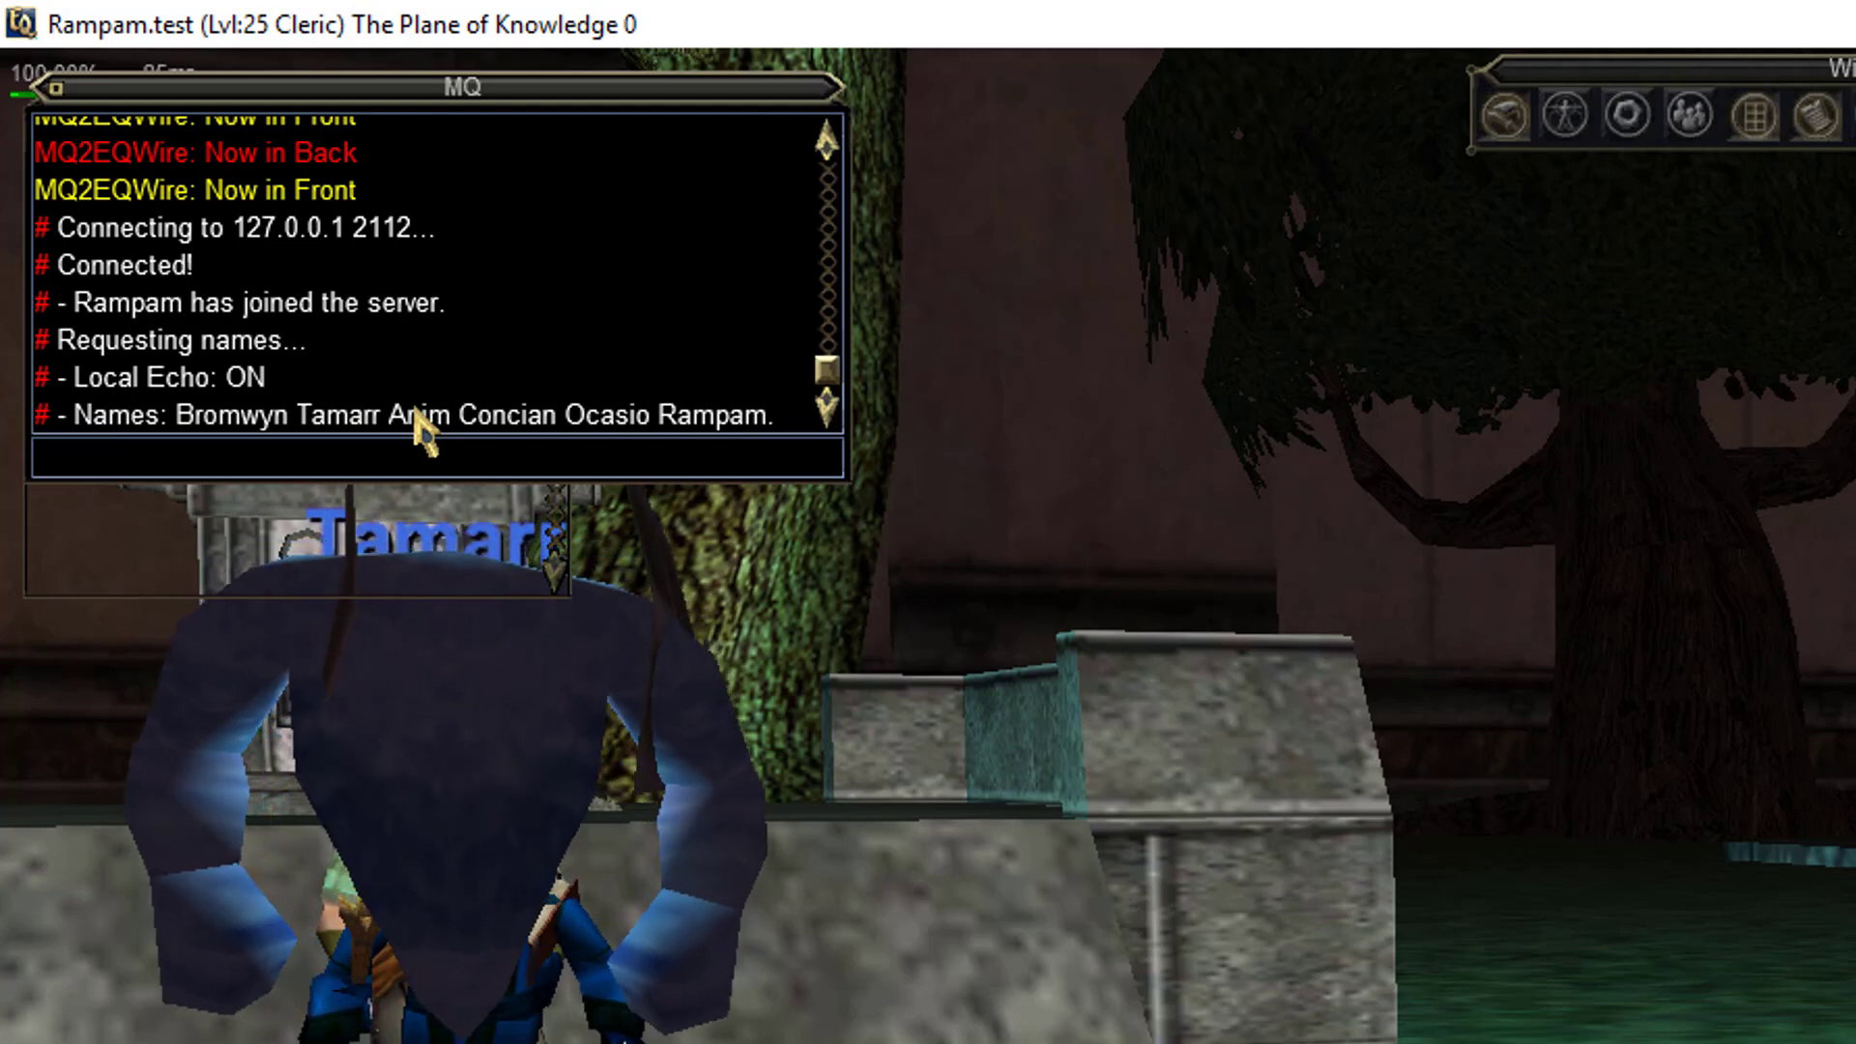
type("/bccmd set autoconnect on")
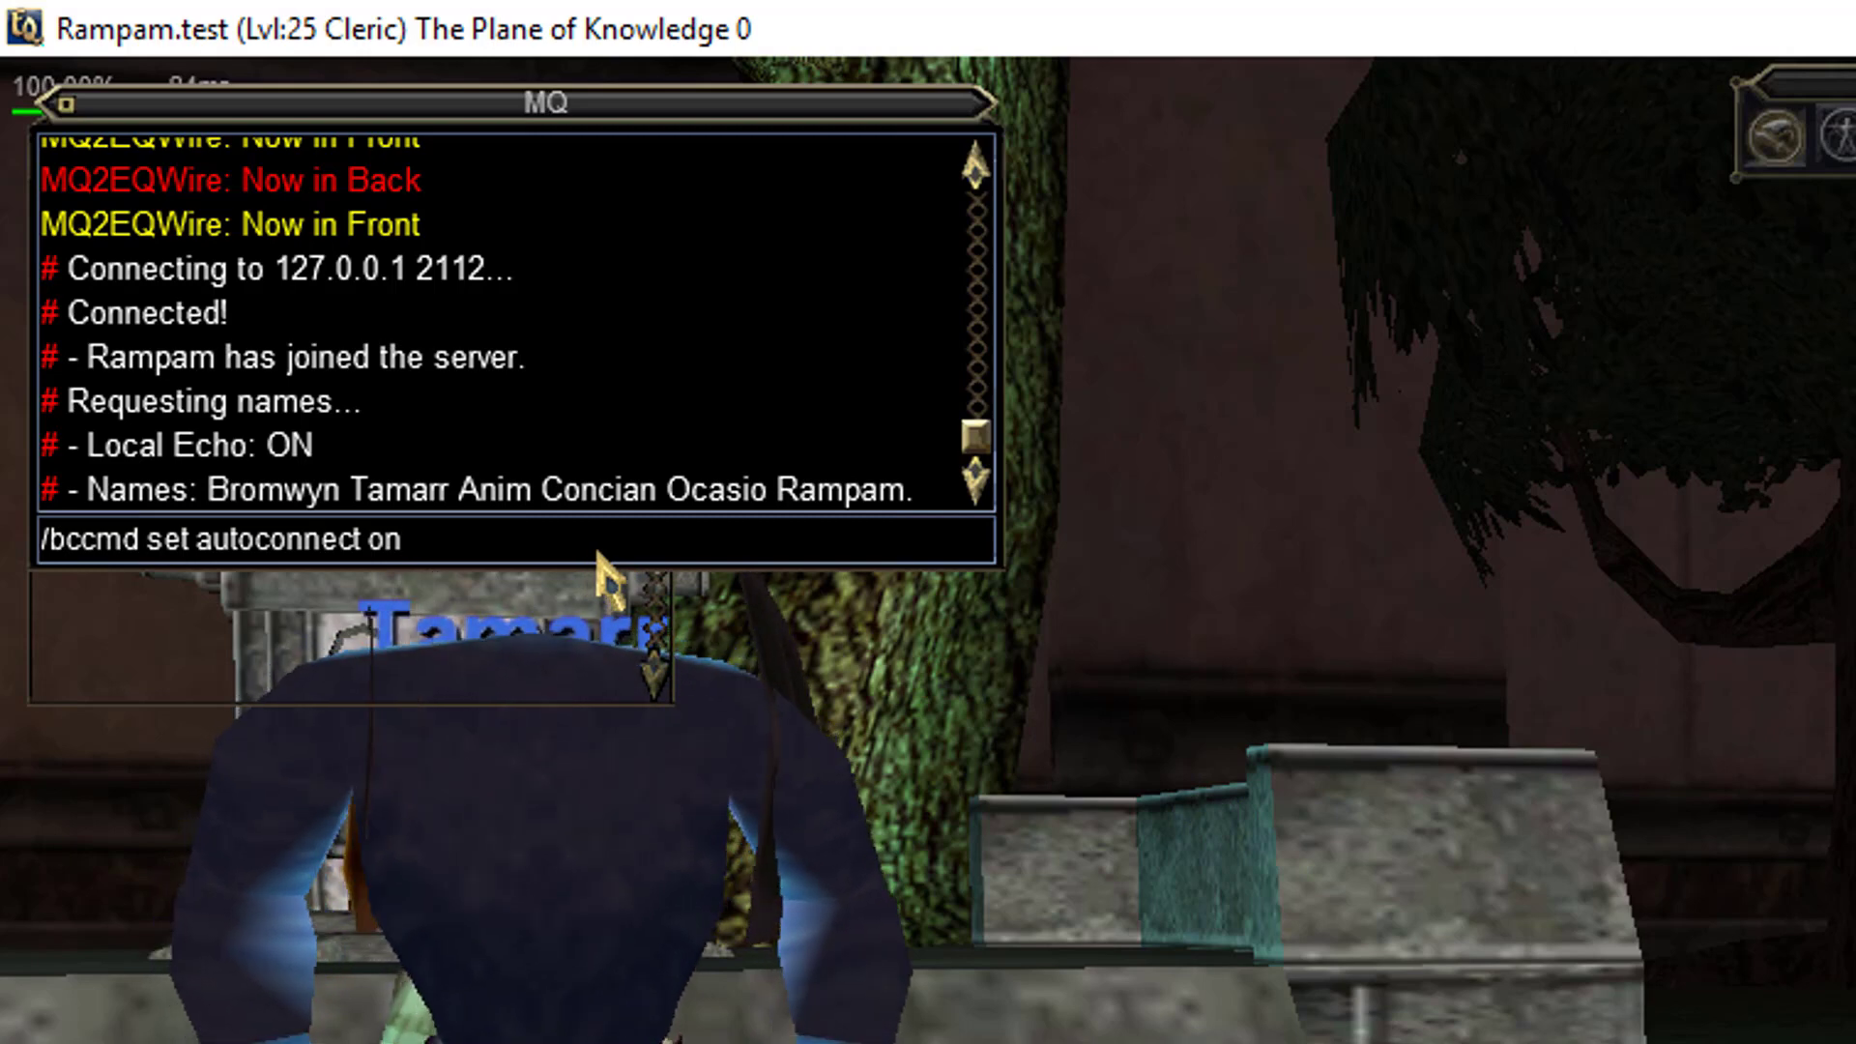
- Send '/bcaa //bccmd set autoconnect on' to enable Auto Connect for every character, then switch windows
key("BackSpace")
key("BackSpace")
key("BackSpace")
key("BackSpace")
key("BackSpace")
key("BackSpace")
key("BackSpace")
key("BackSpace")
key("BackSpace")
key("BackSpace")
key("BackSpace")
key("BackSpace")
key("BackSpace")
key("BackSpace")
key("BackSpace")
key("BackSpace")
key("BackSpace")
key("BackSpace")
key("BackSpace")
key("BackSpace")
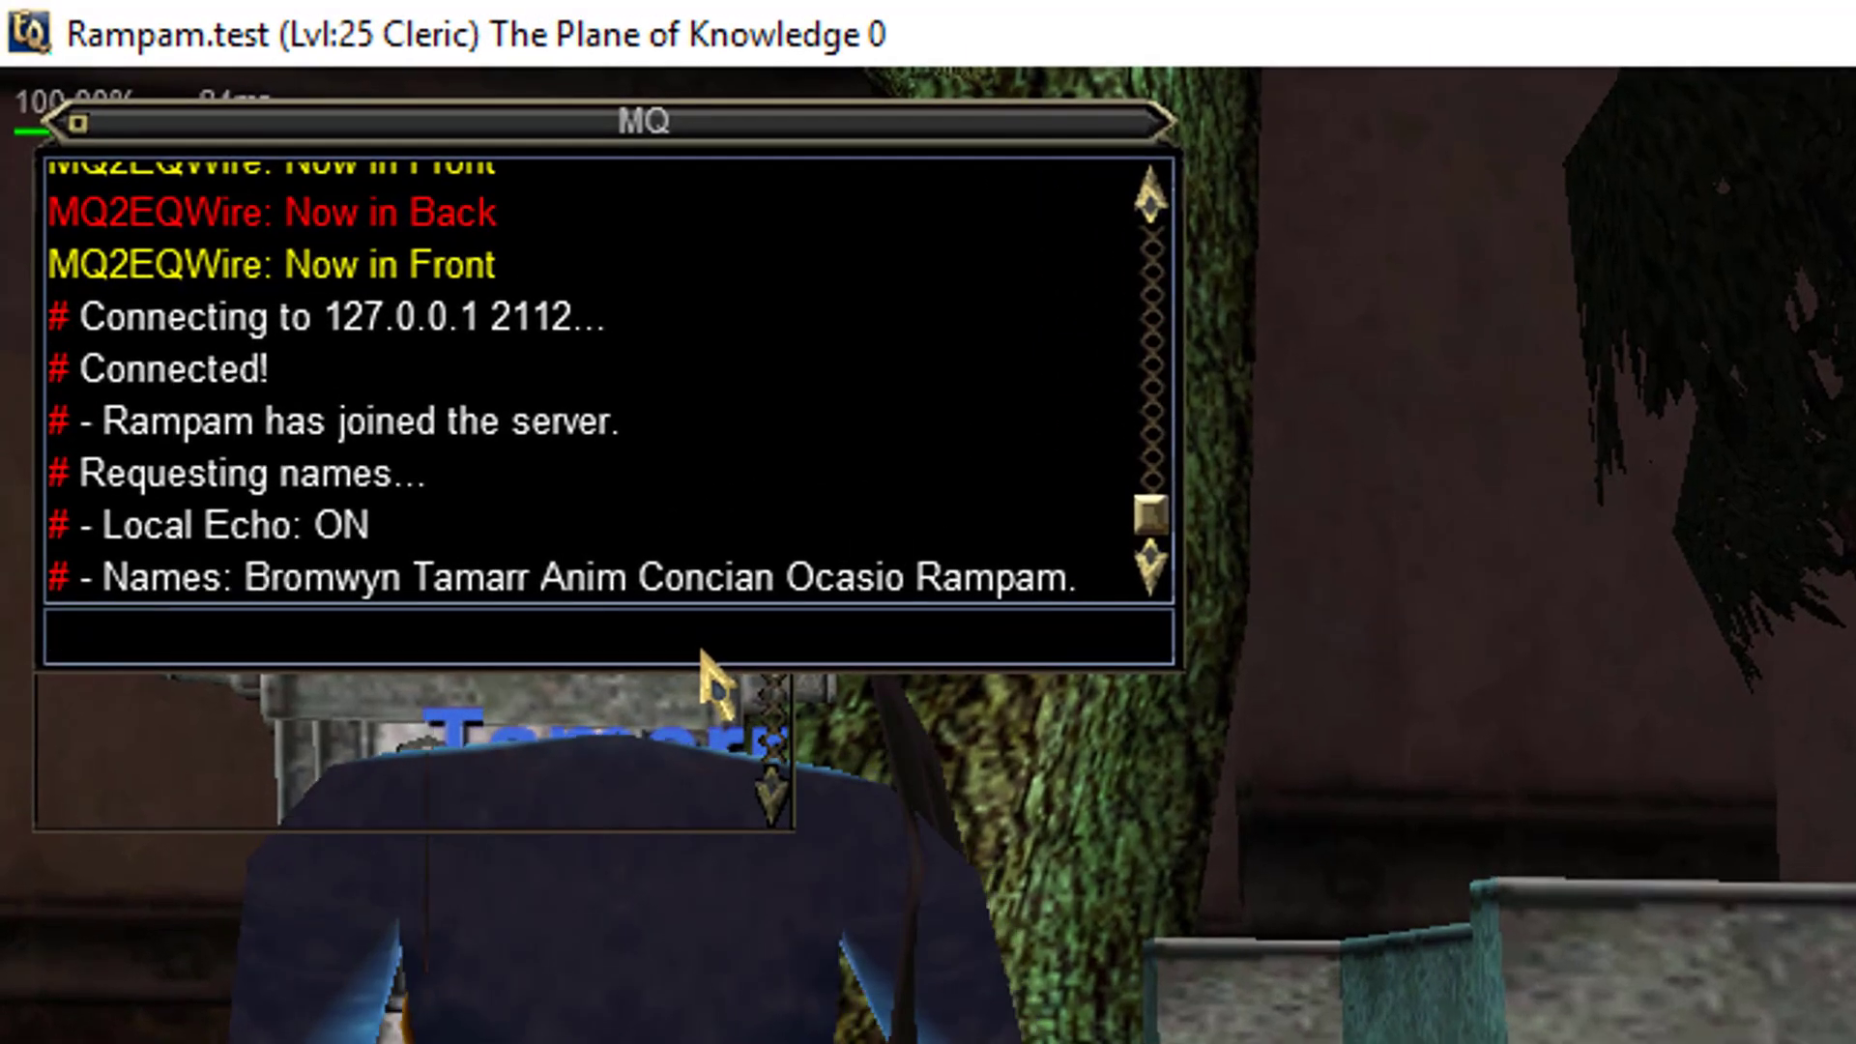
type("/bcaa //")
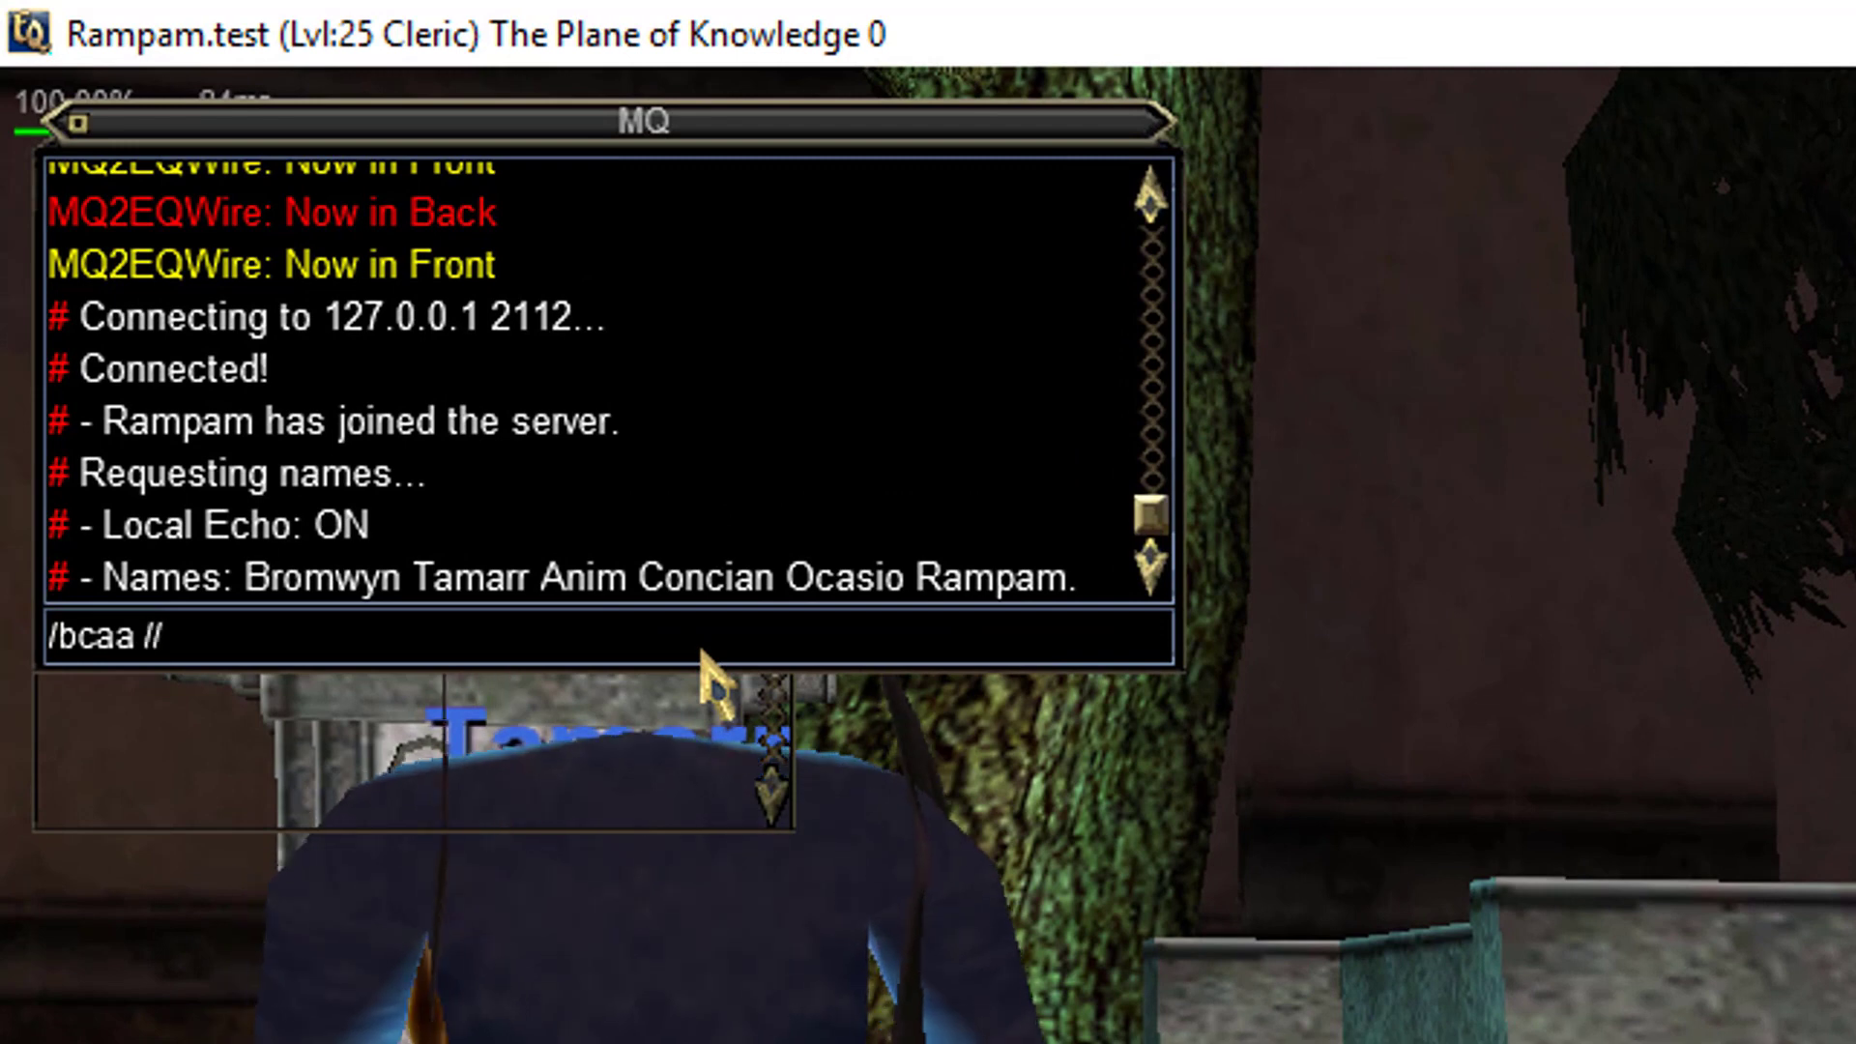
type("bccmd set autoconnect on")
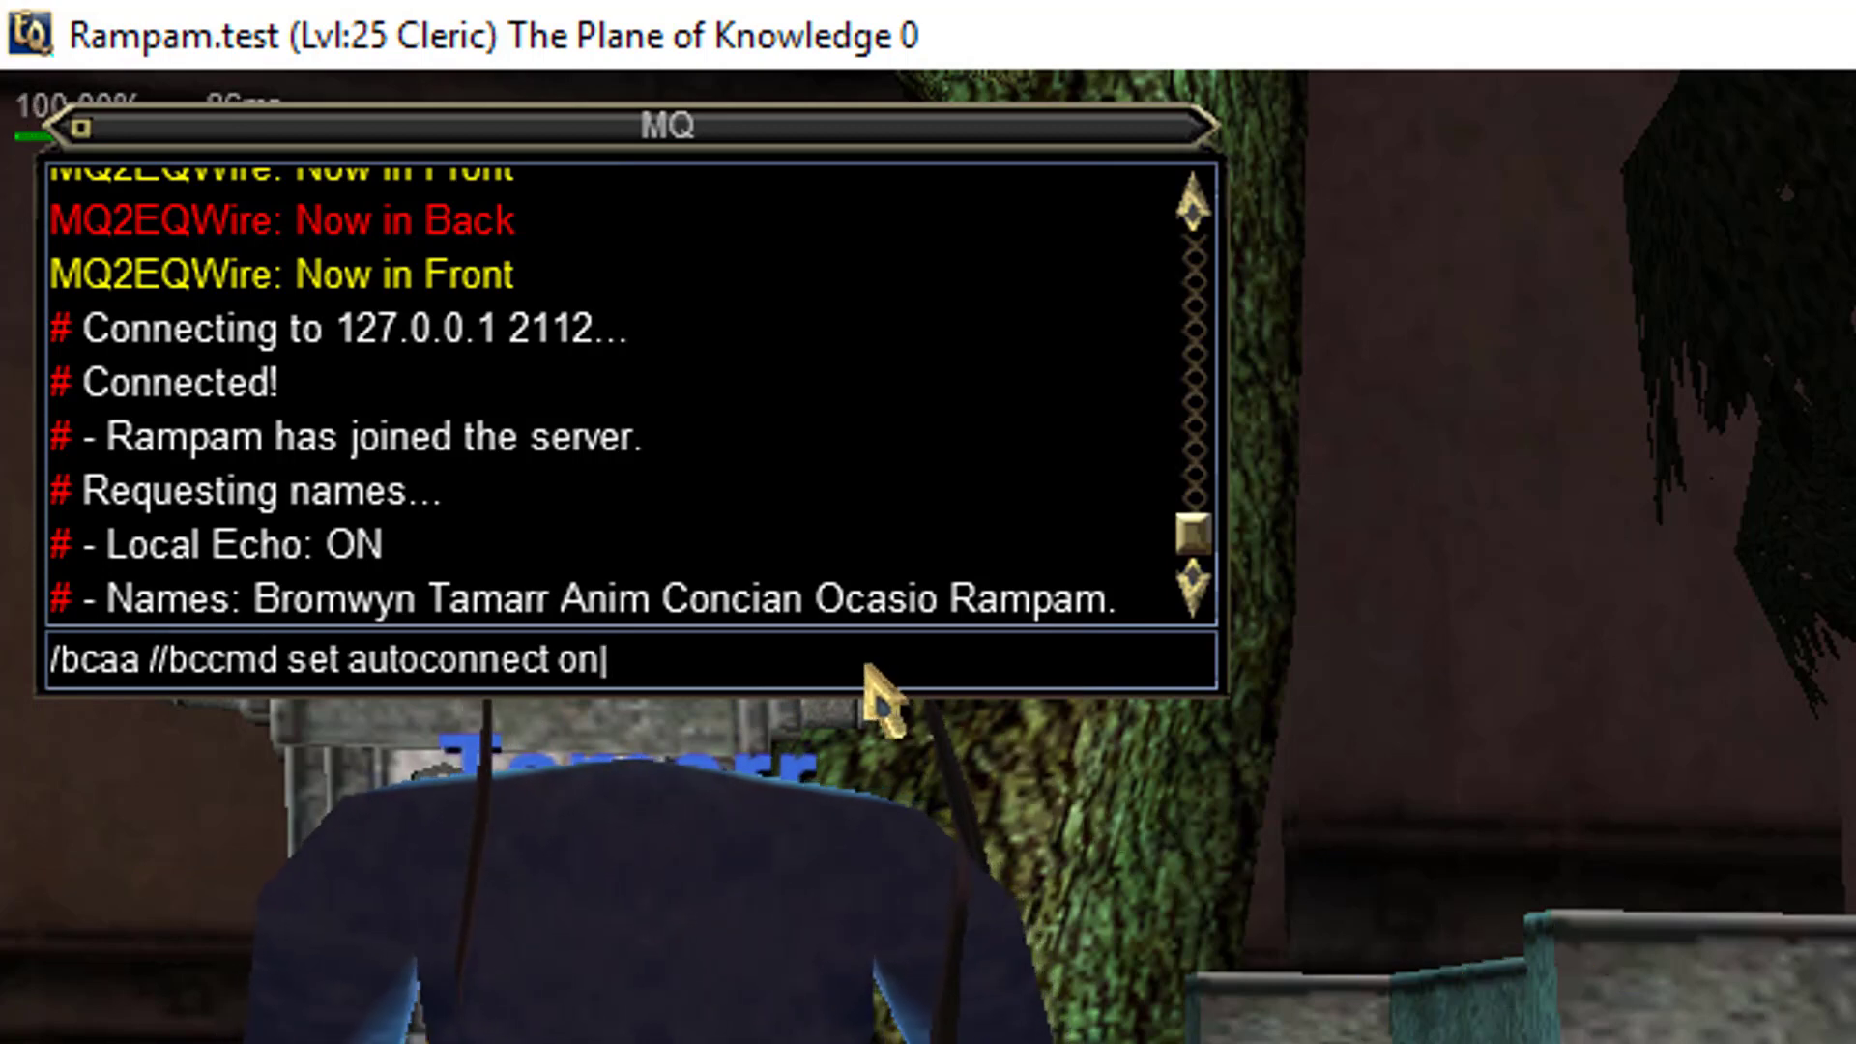
key("Return")
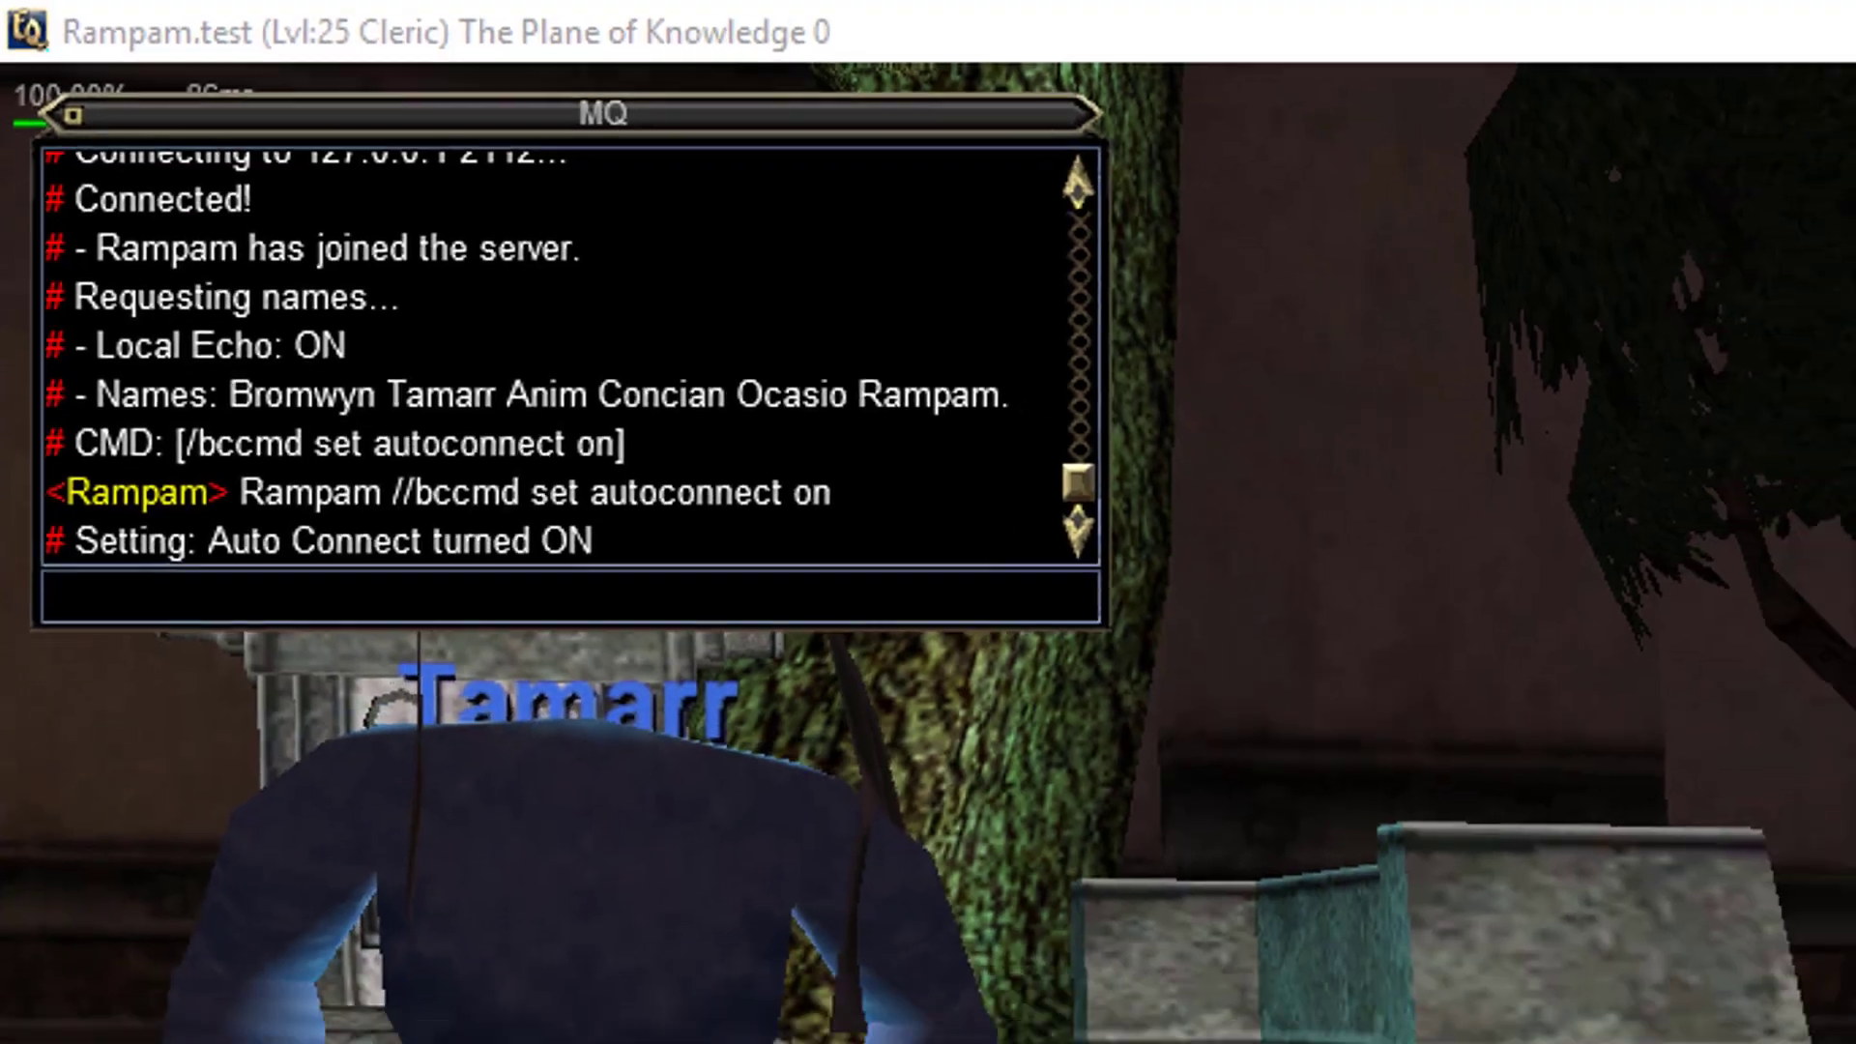
key("alt+Tab")
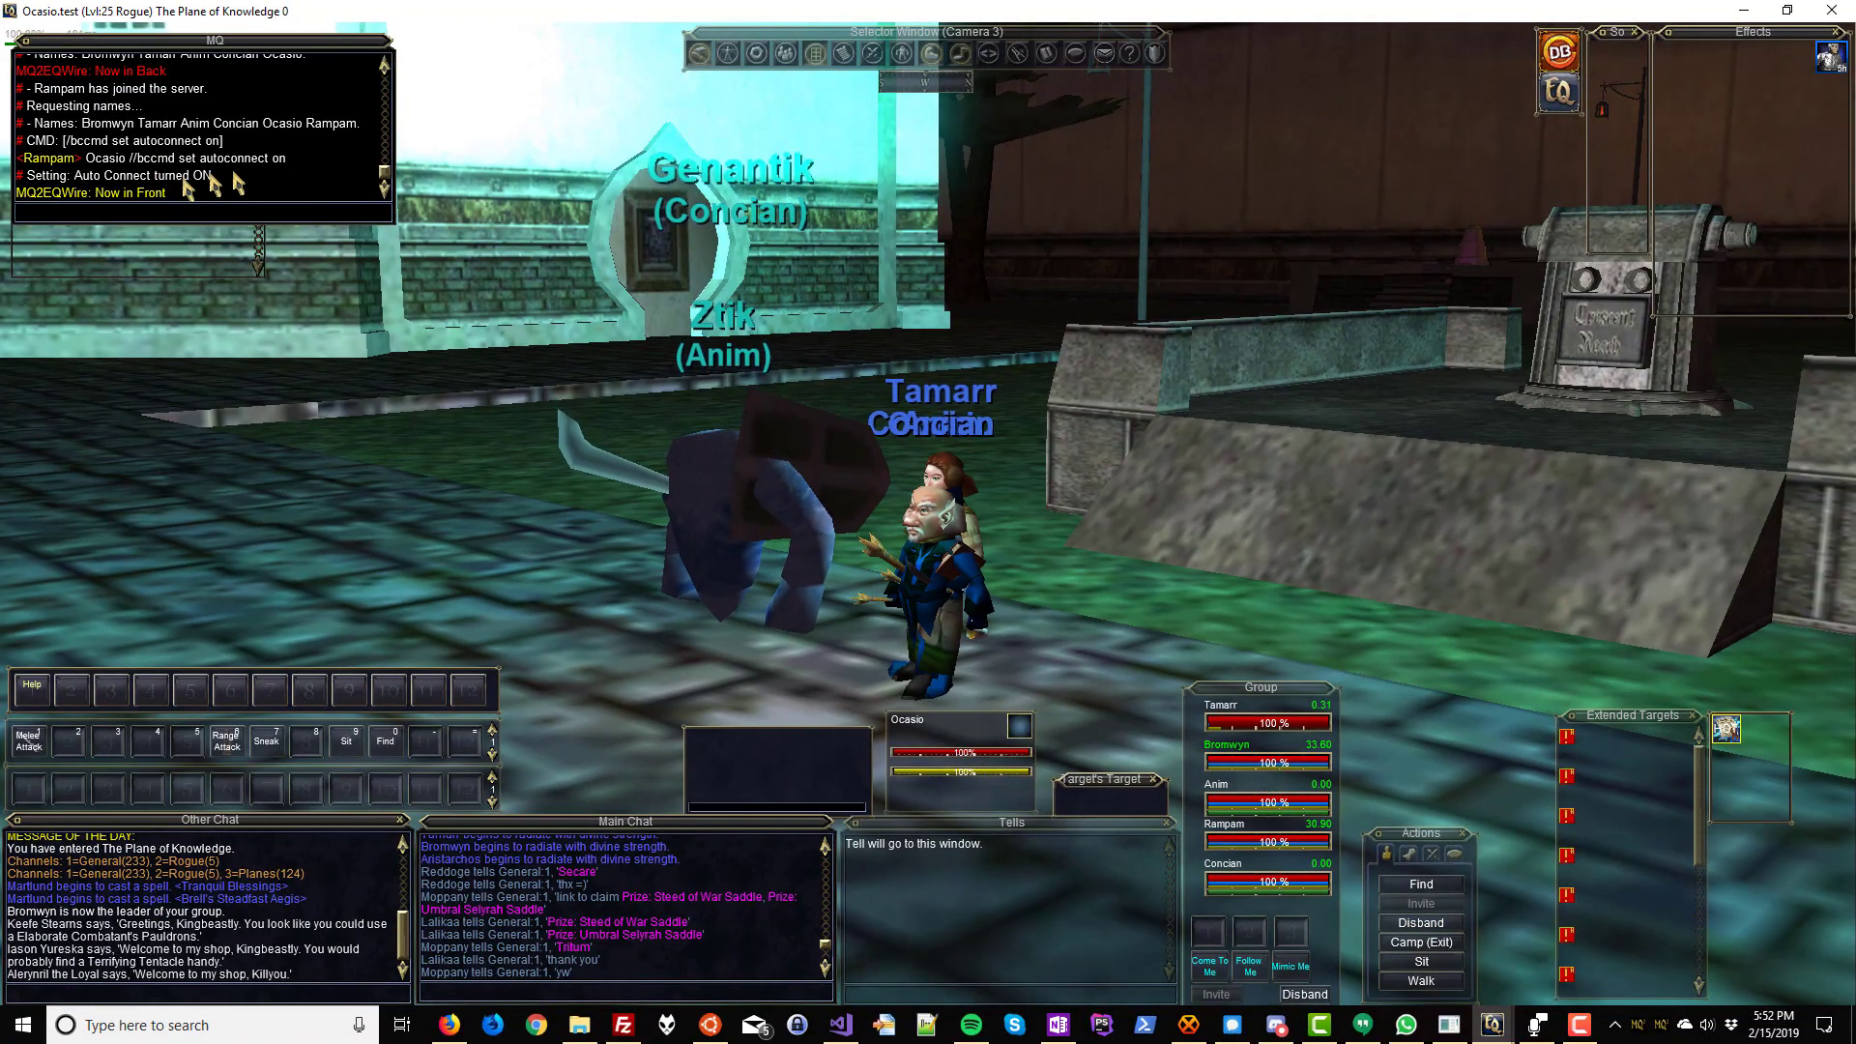
- From the shadow knight leader's window, send '/bca //wave' so the other five characters wave
mouse_move(1488, 1019)
left_click(703, 943)
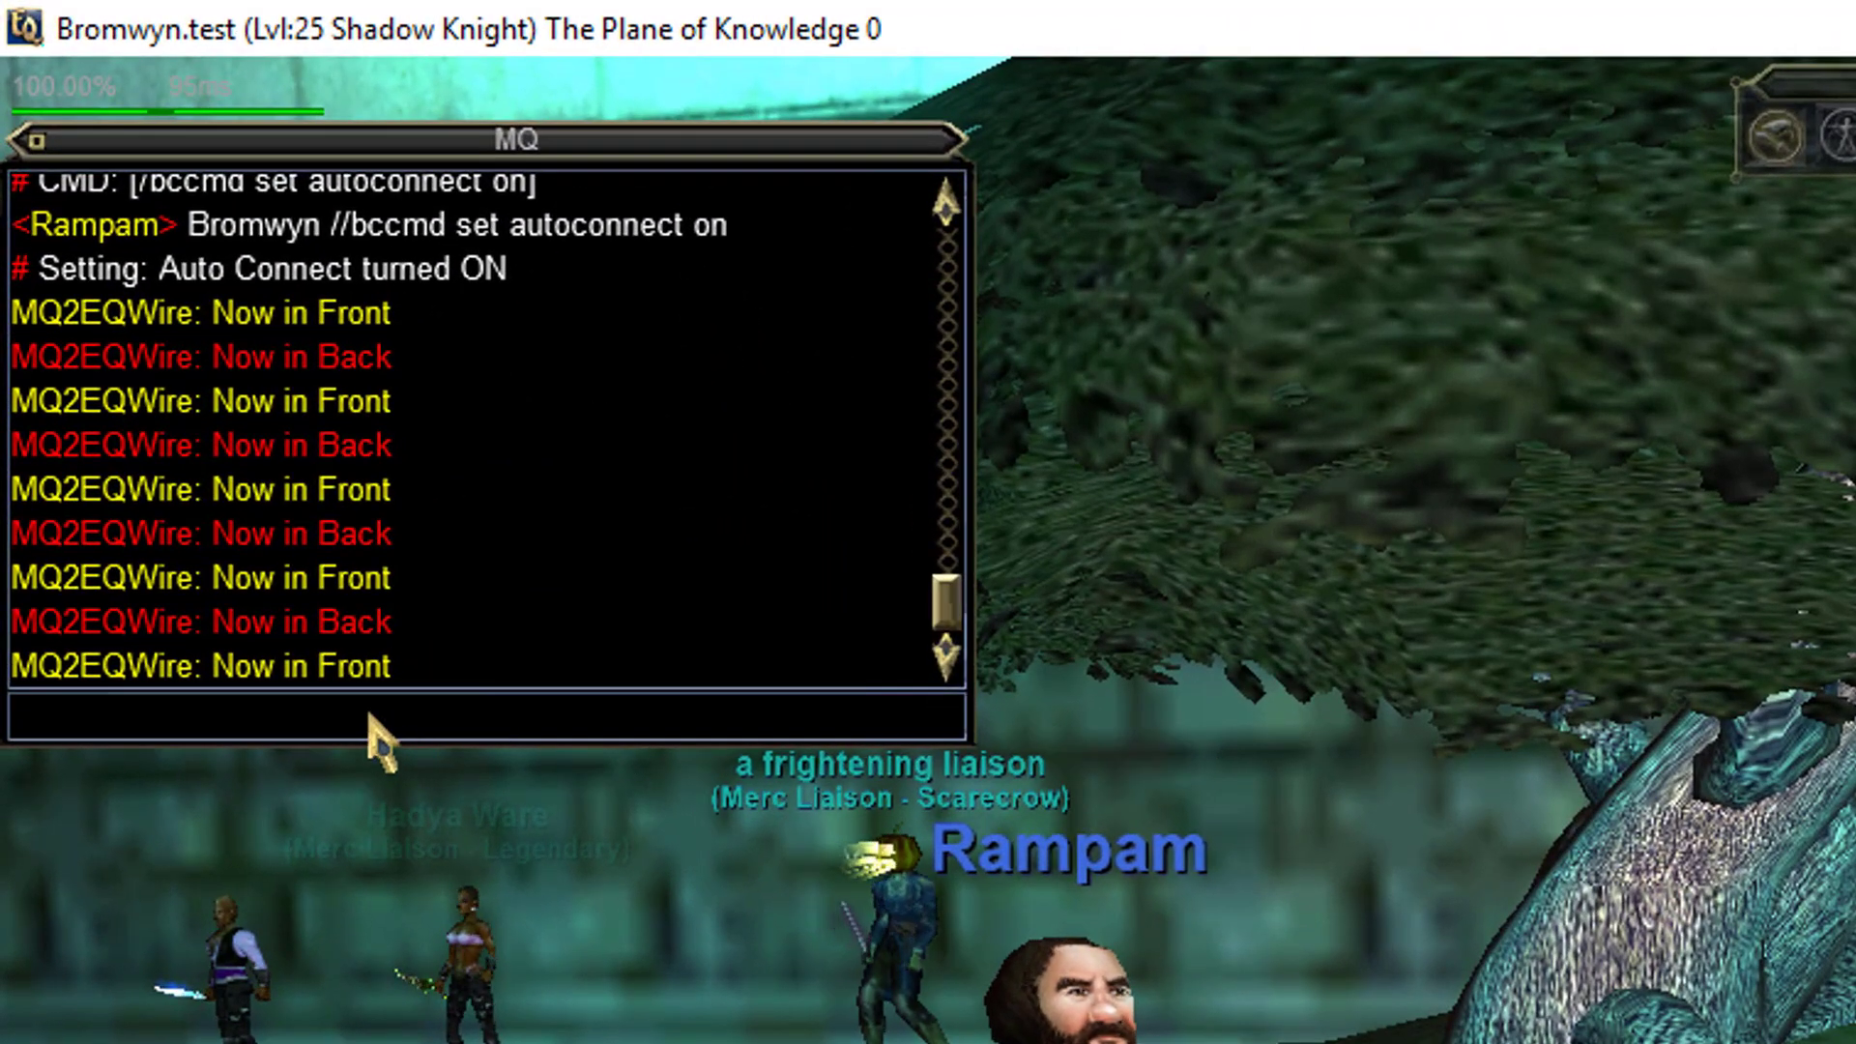
type("/b")
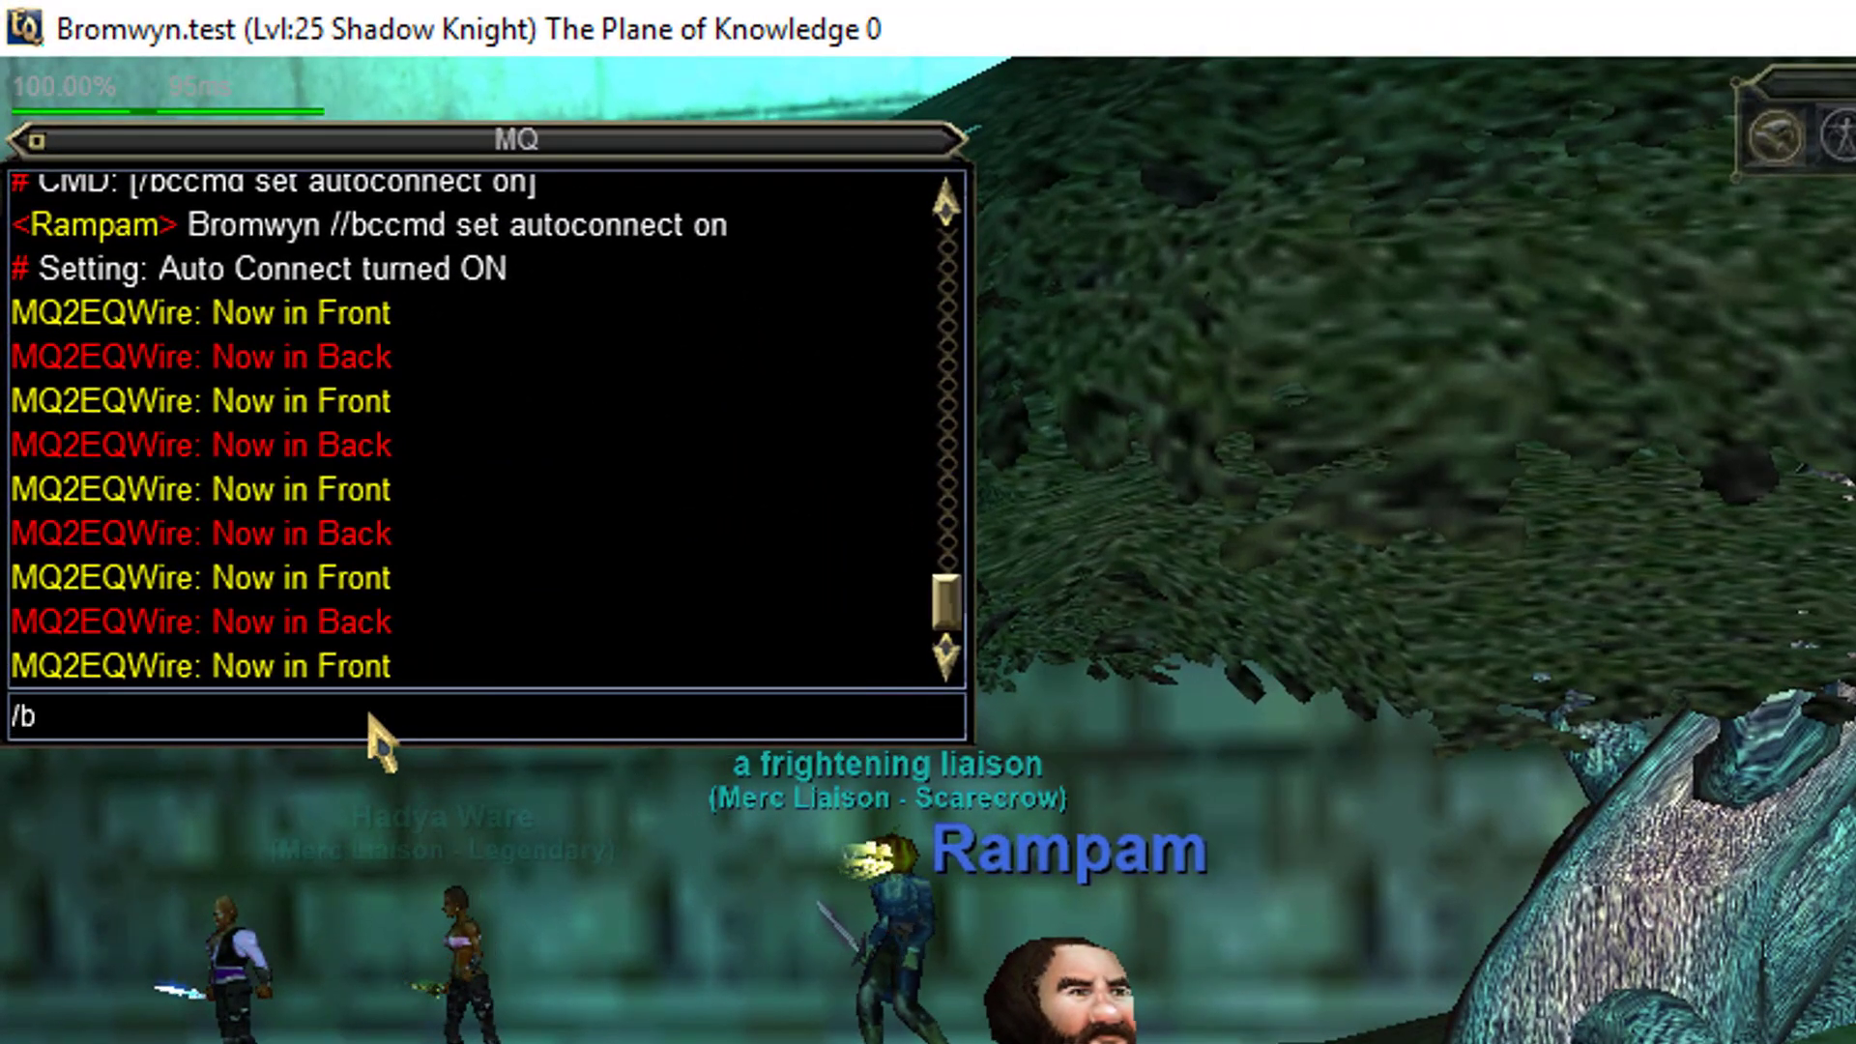
type("ca ")
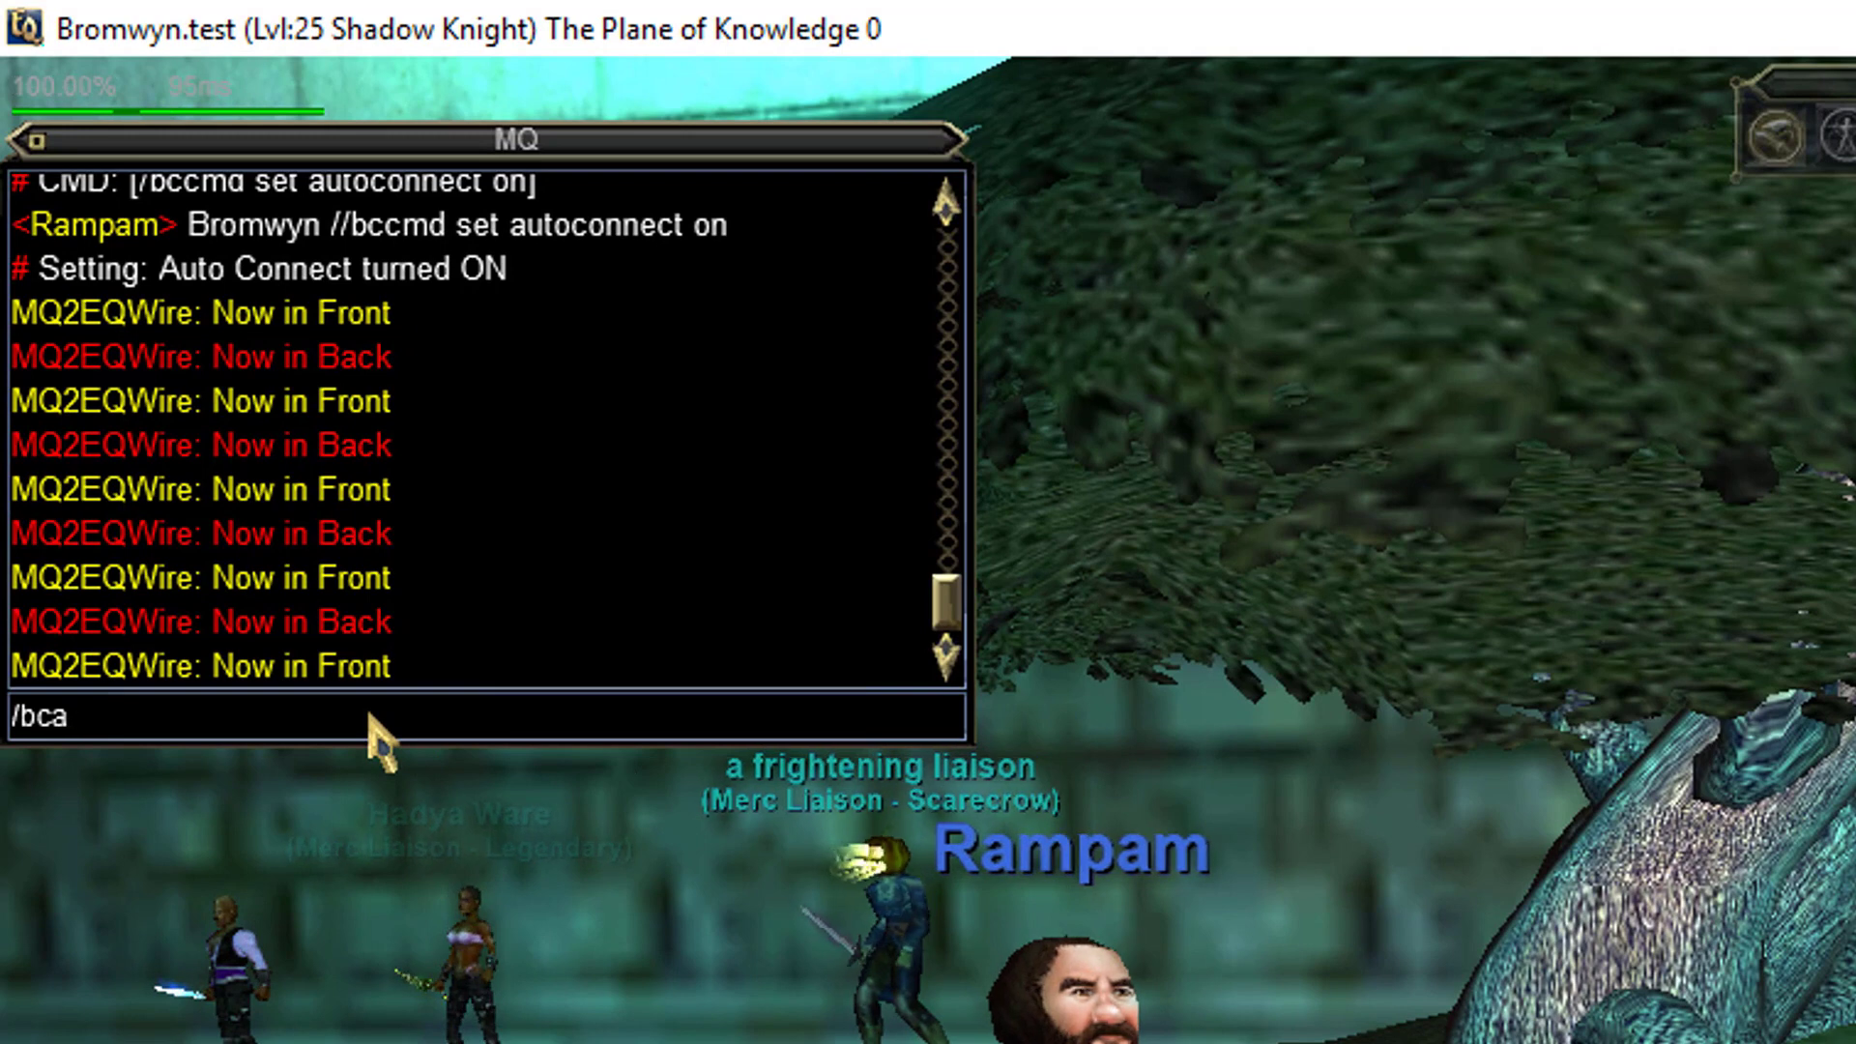
type("//")
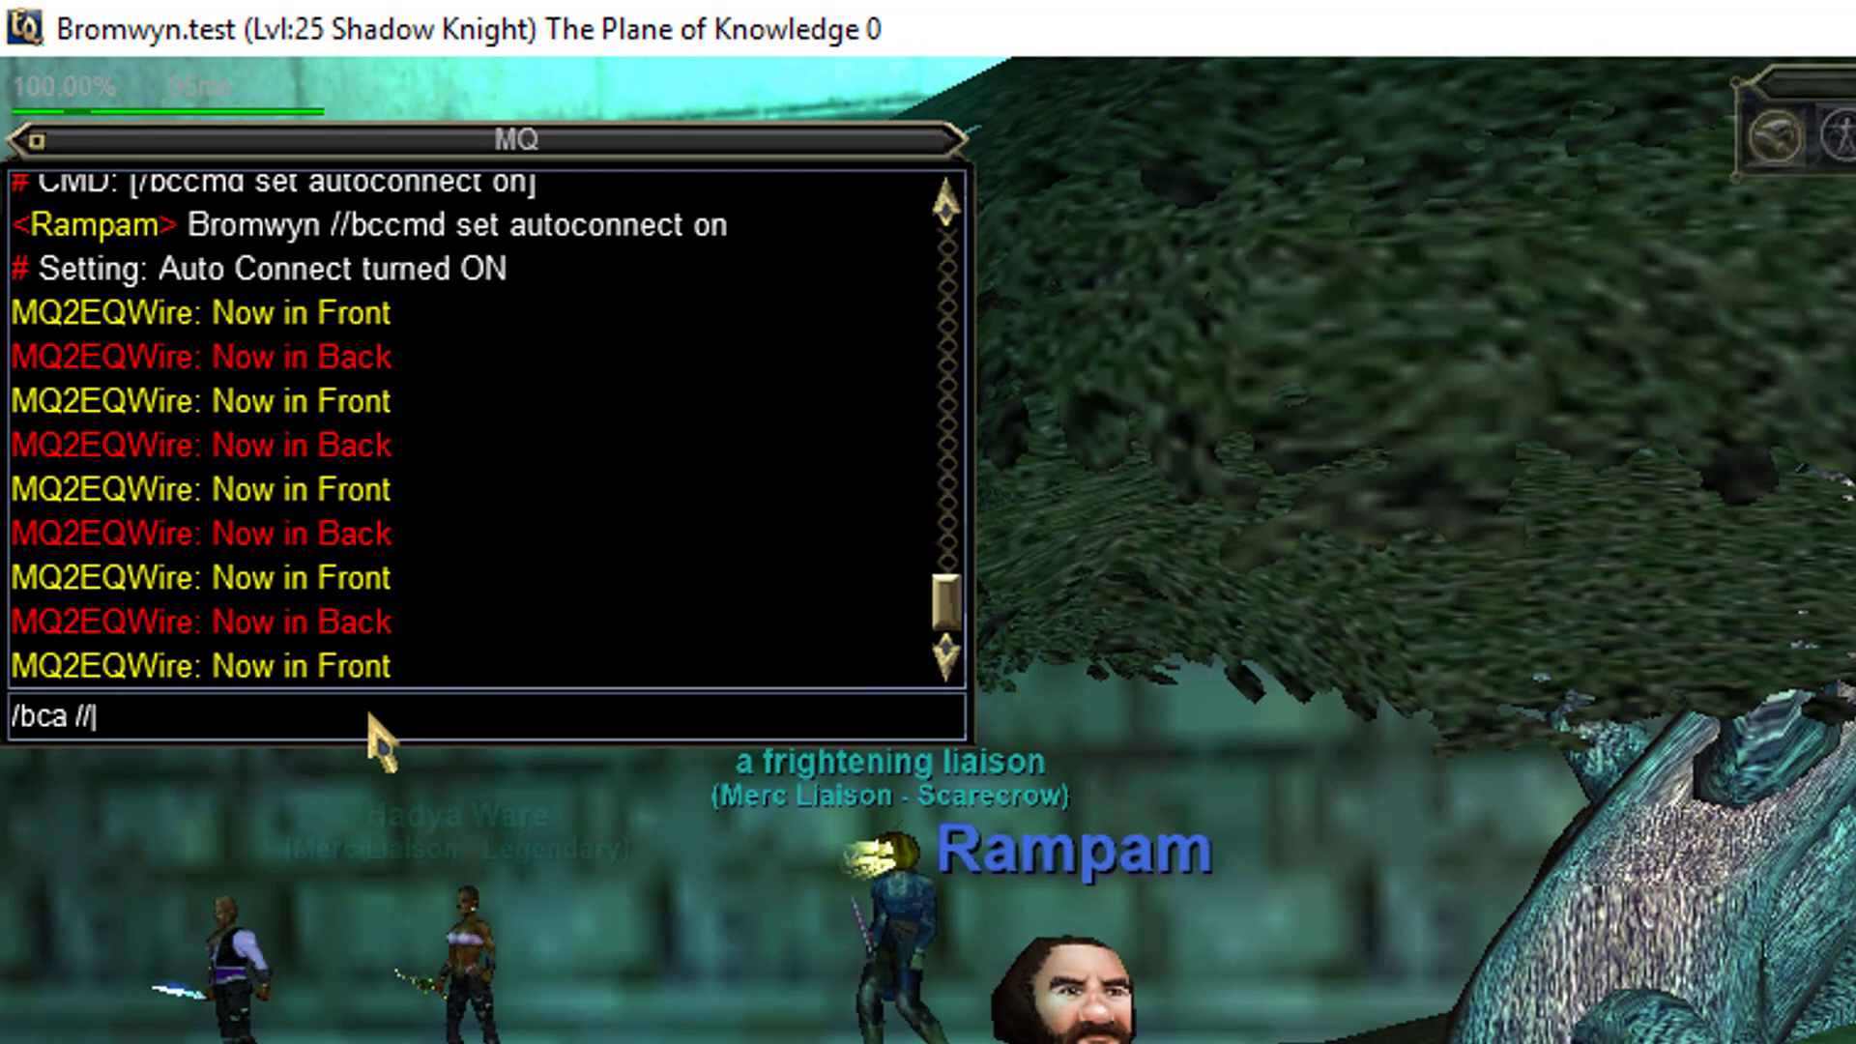
type("/wave")
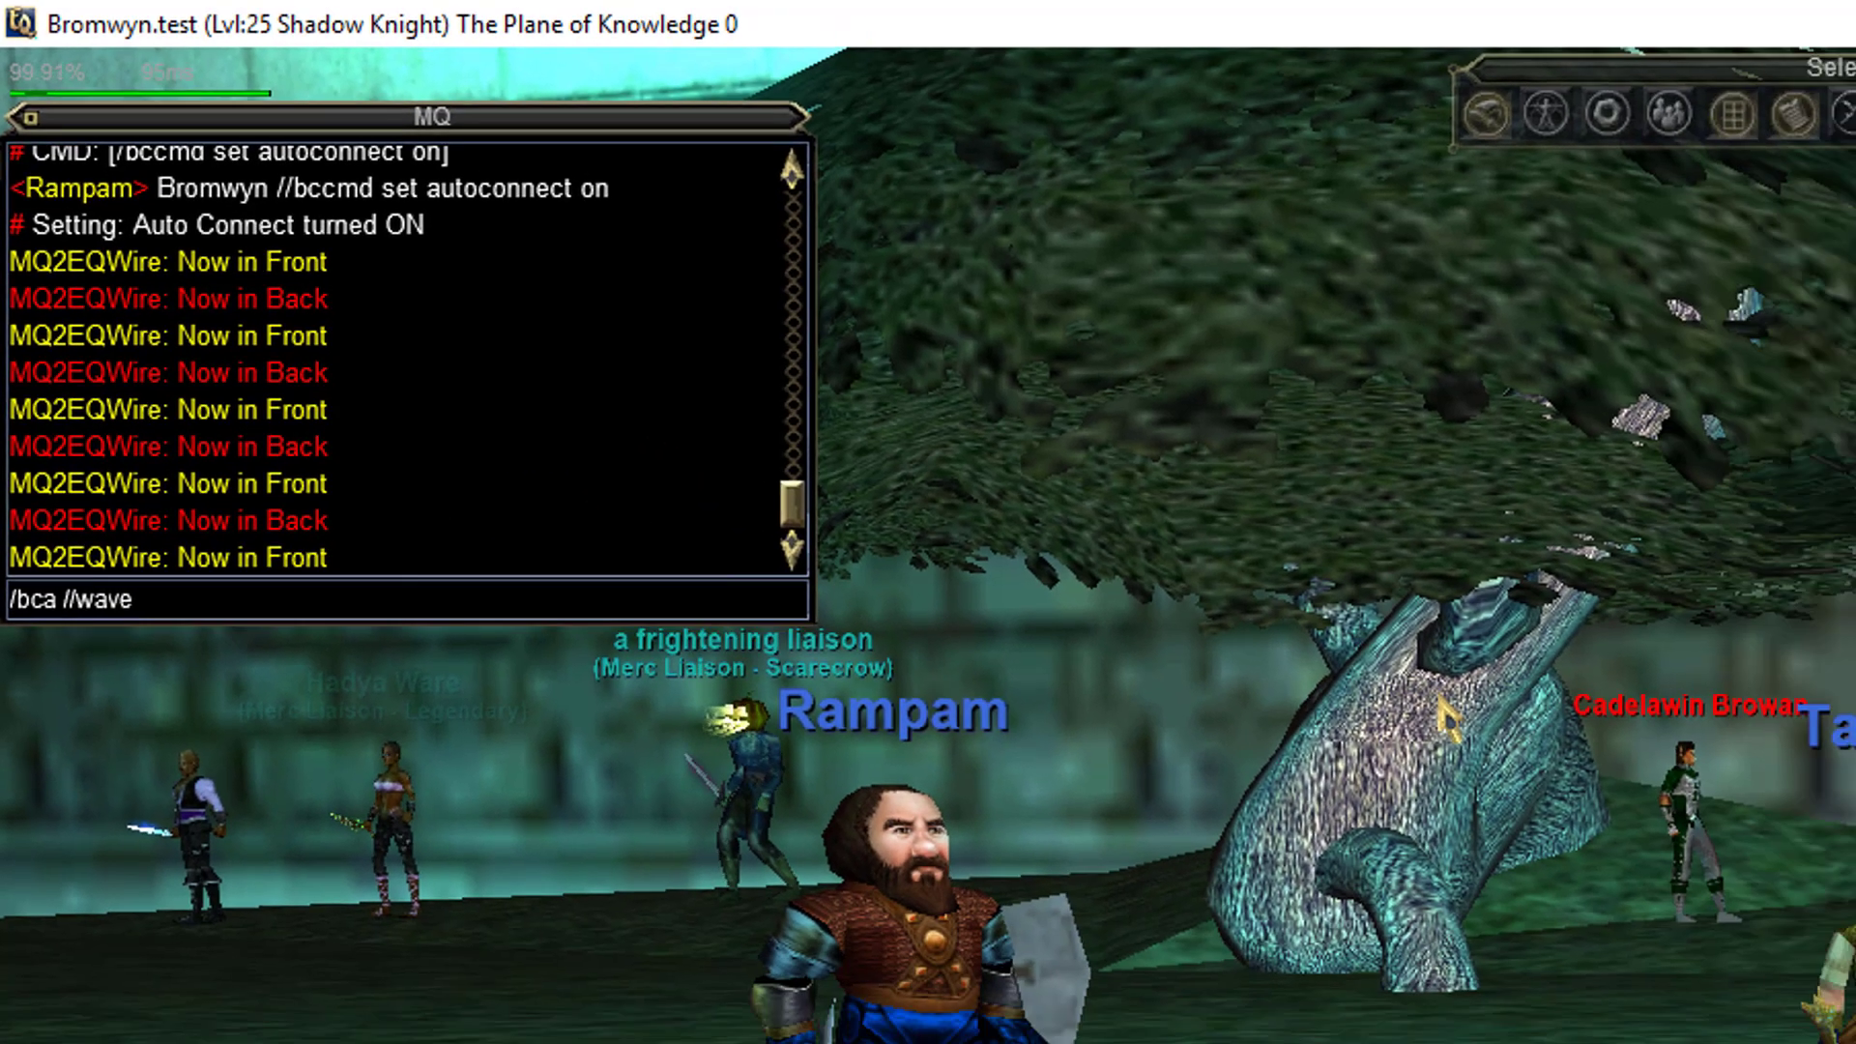
key("Return")
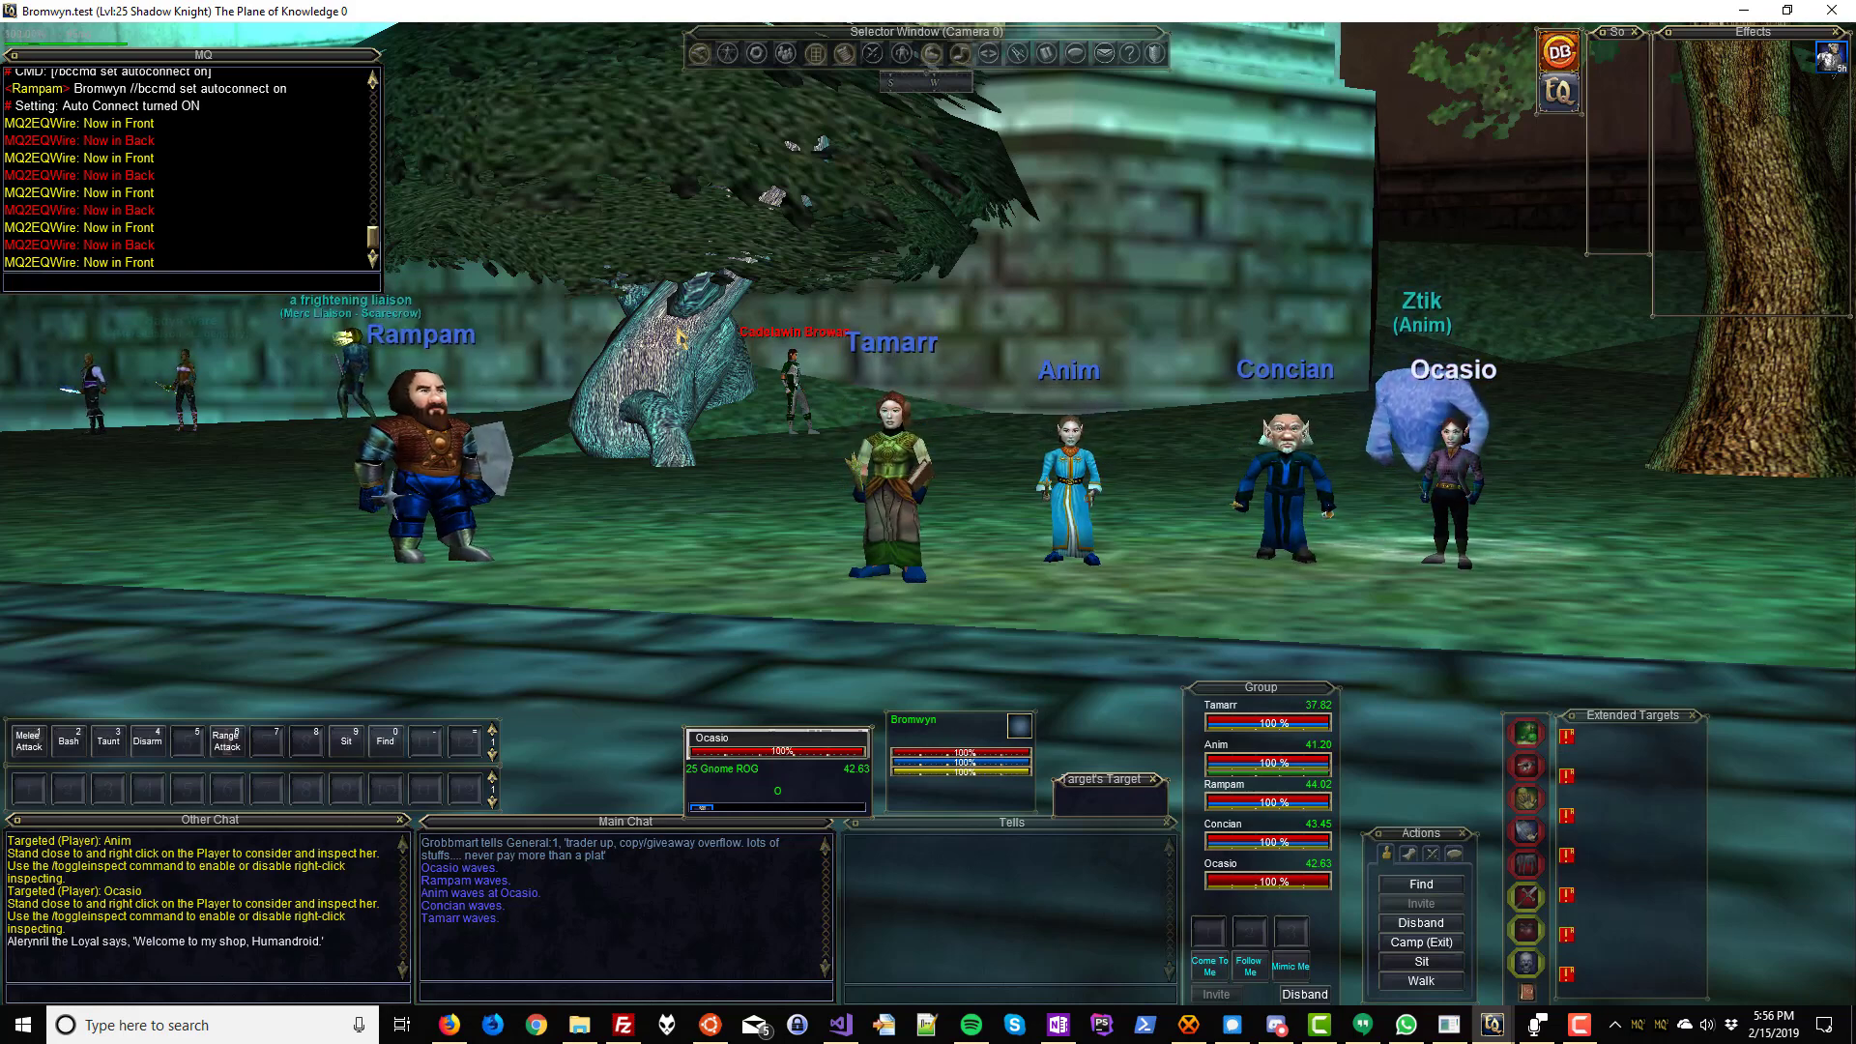
- Cycle the camera with F9 and send '/bcaa //wave' so all six wave, then type '/bca //say hello'
key("F9")
key("F9")
key("F9")
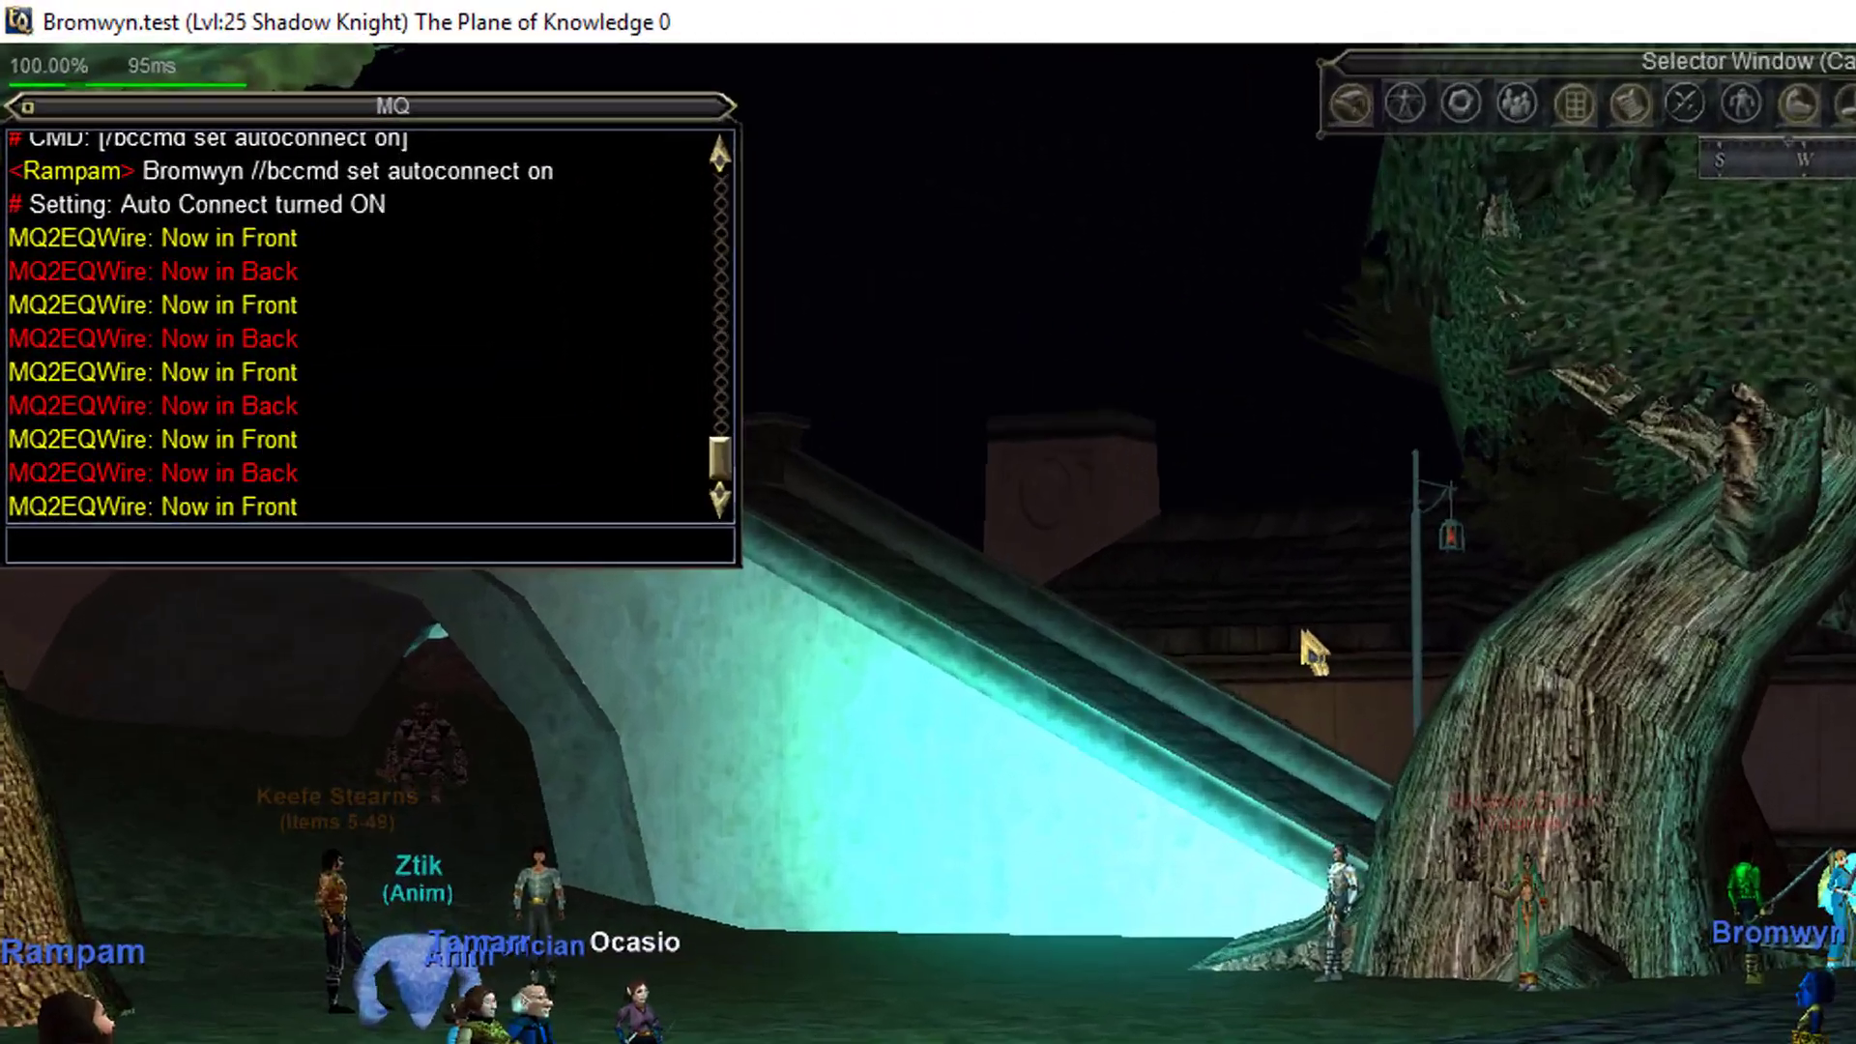
key("F9")
type("/")
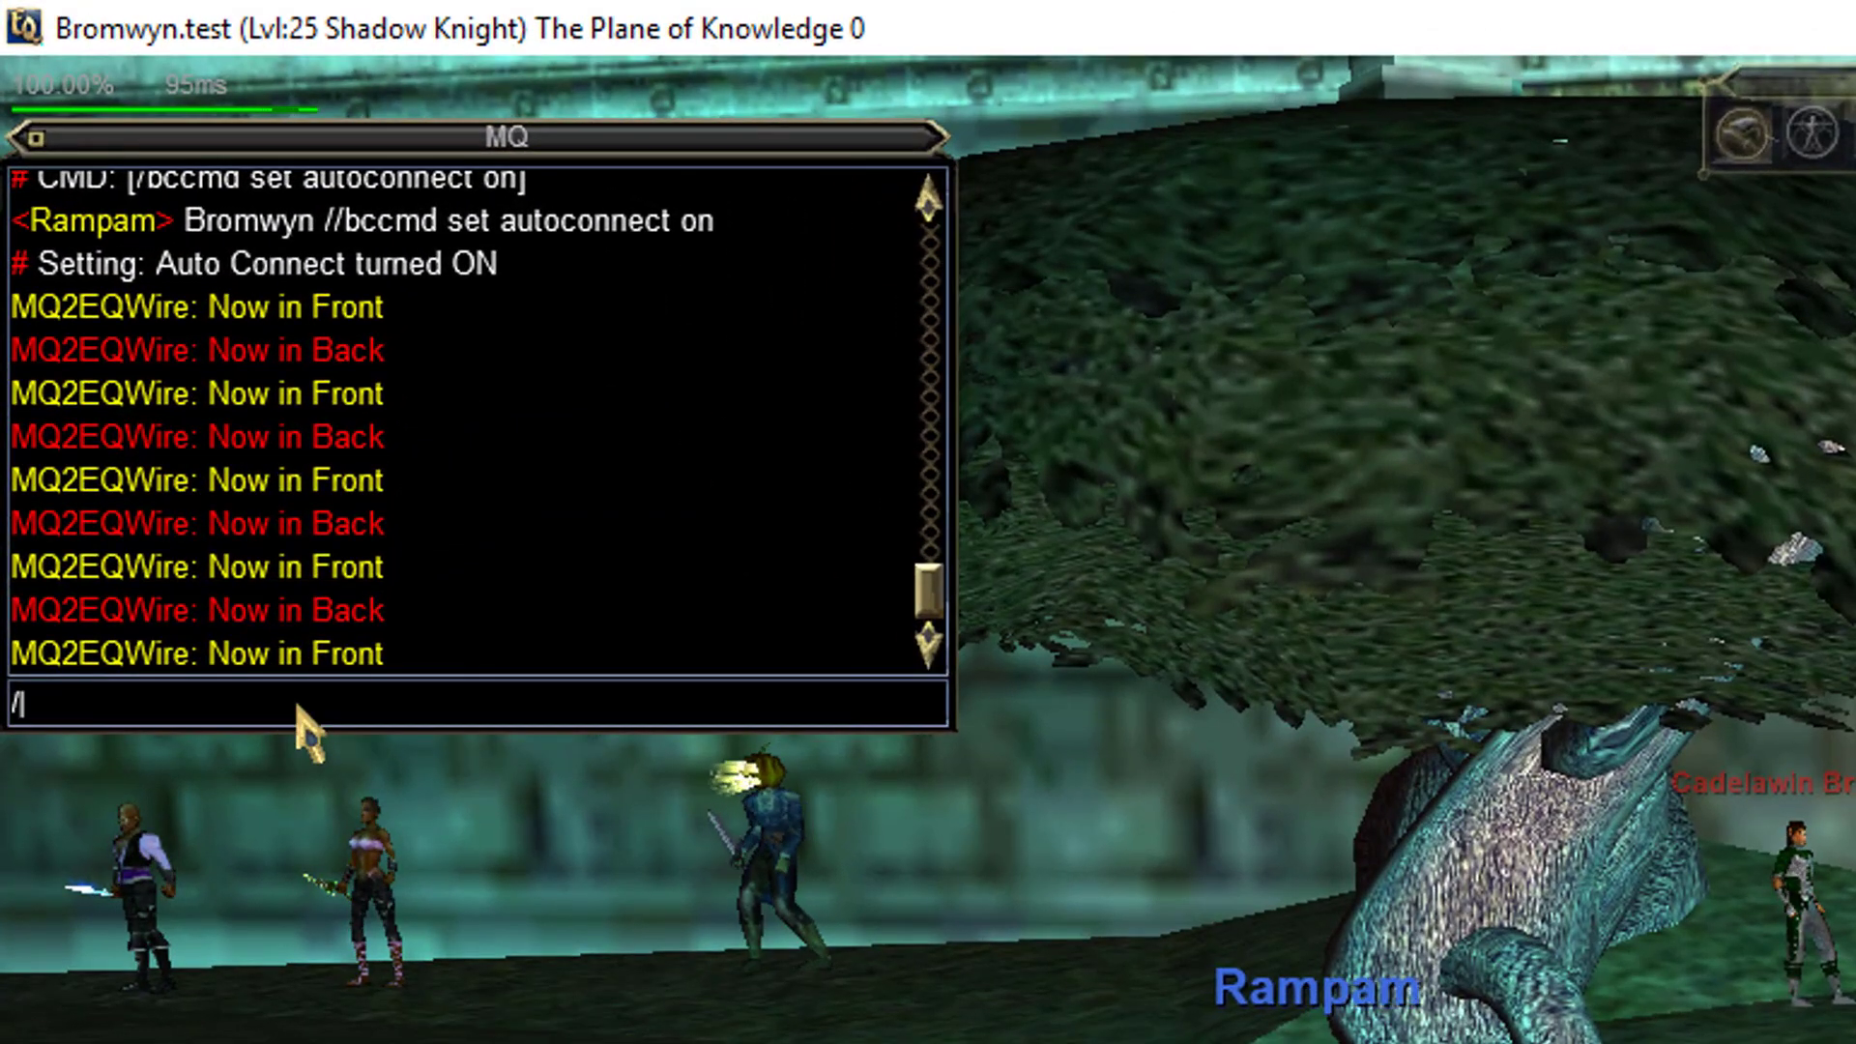
type("bcaa ")
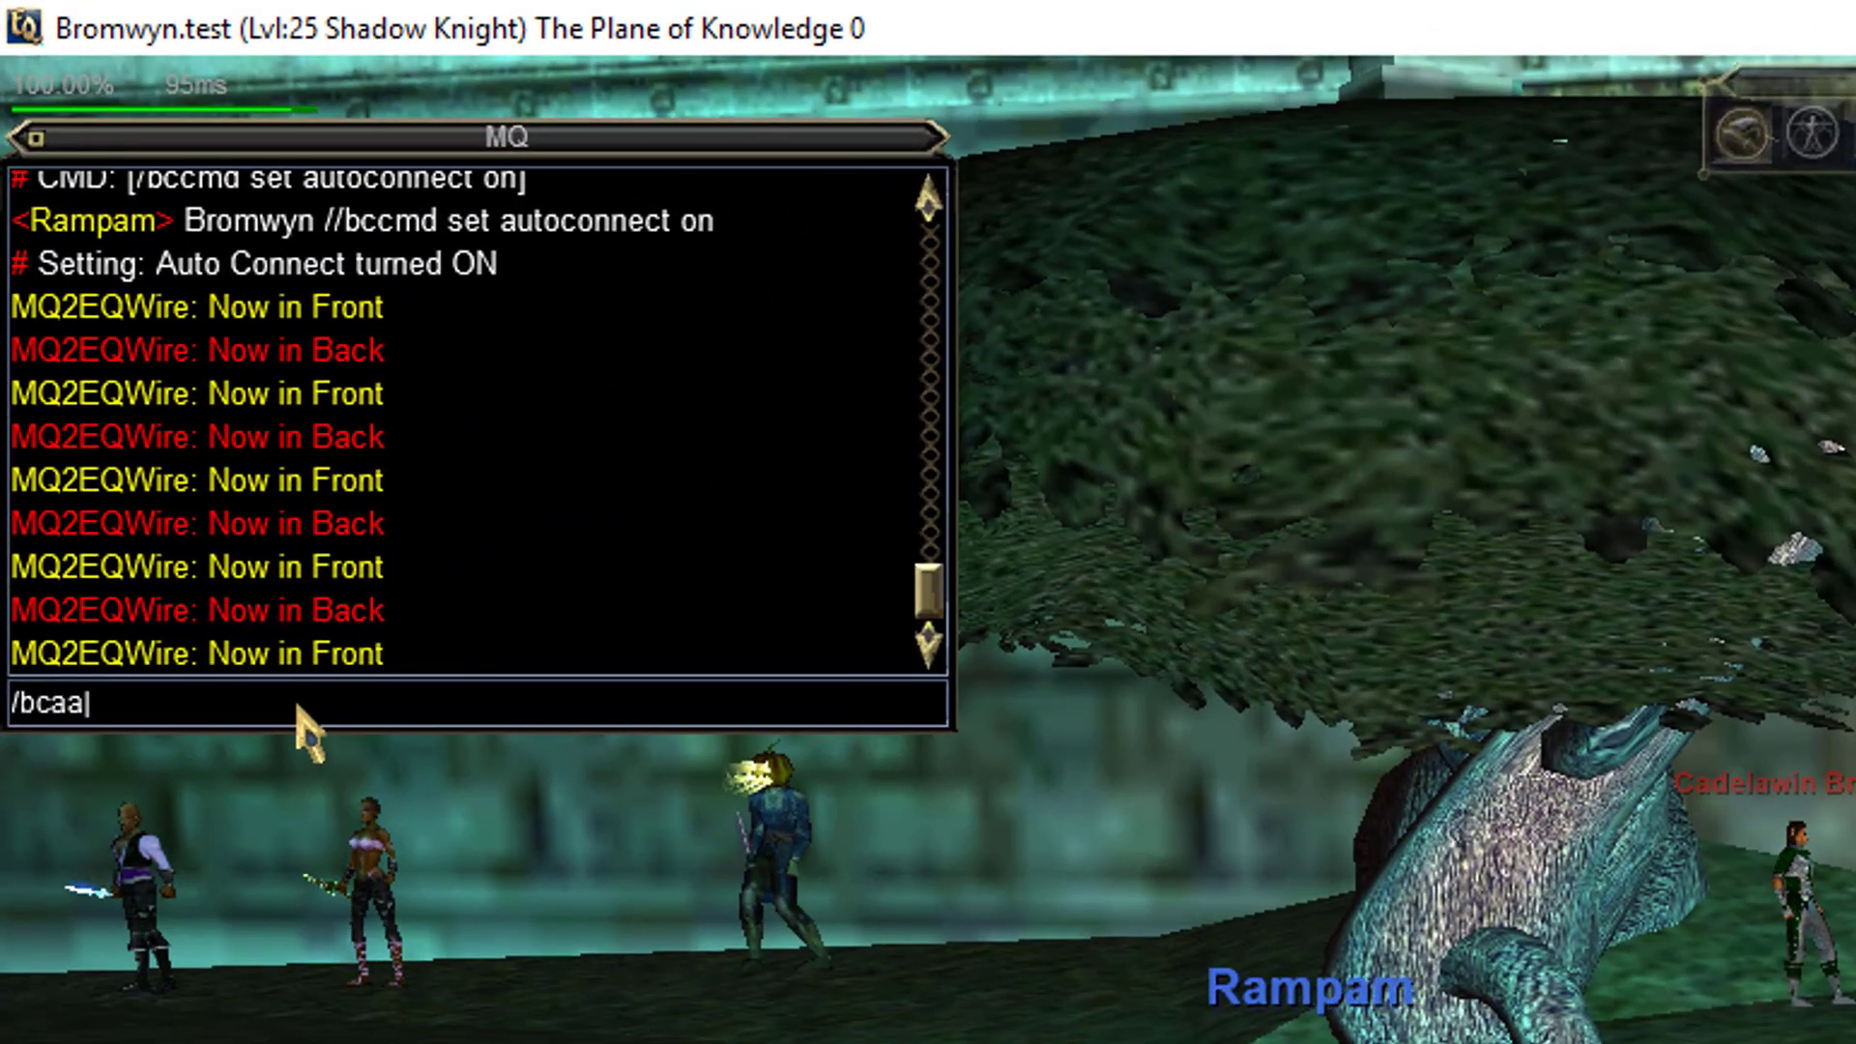
type("//wave")
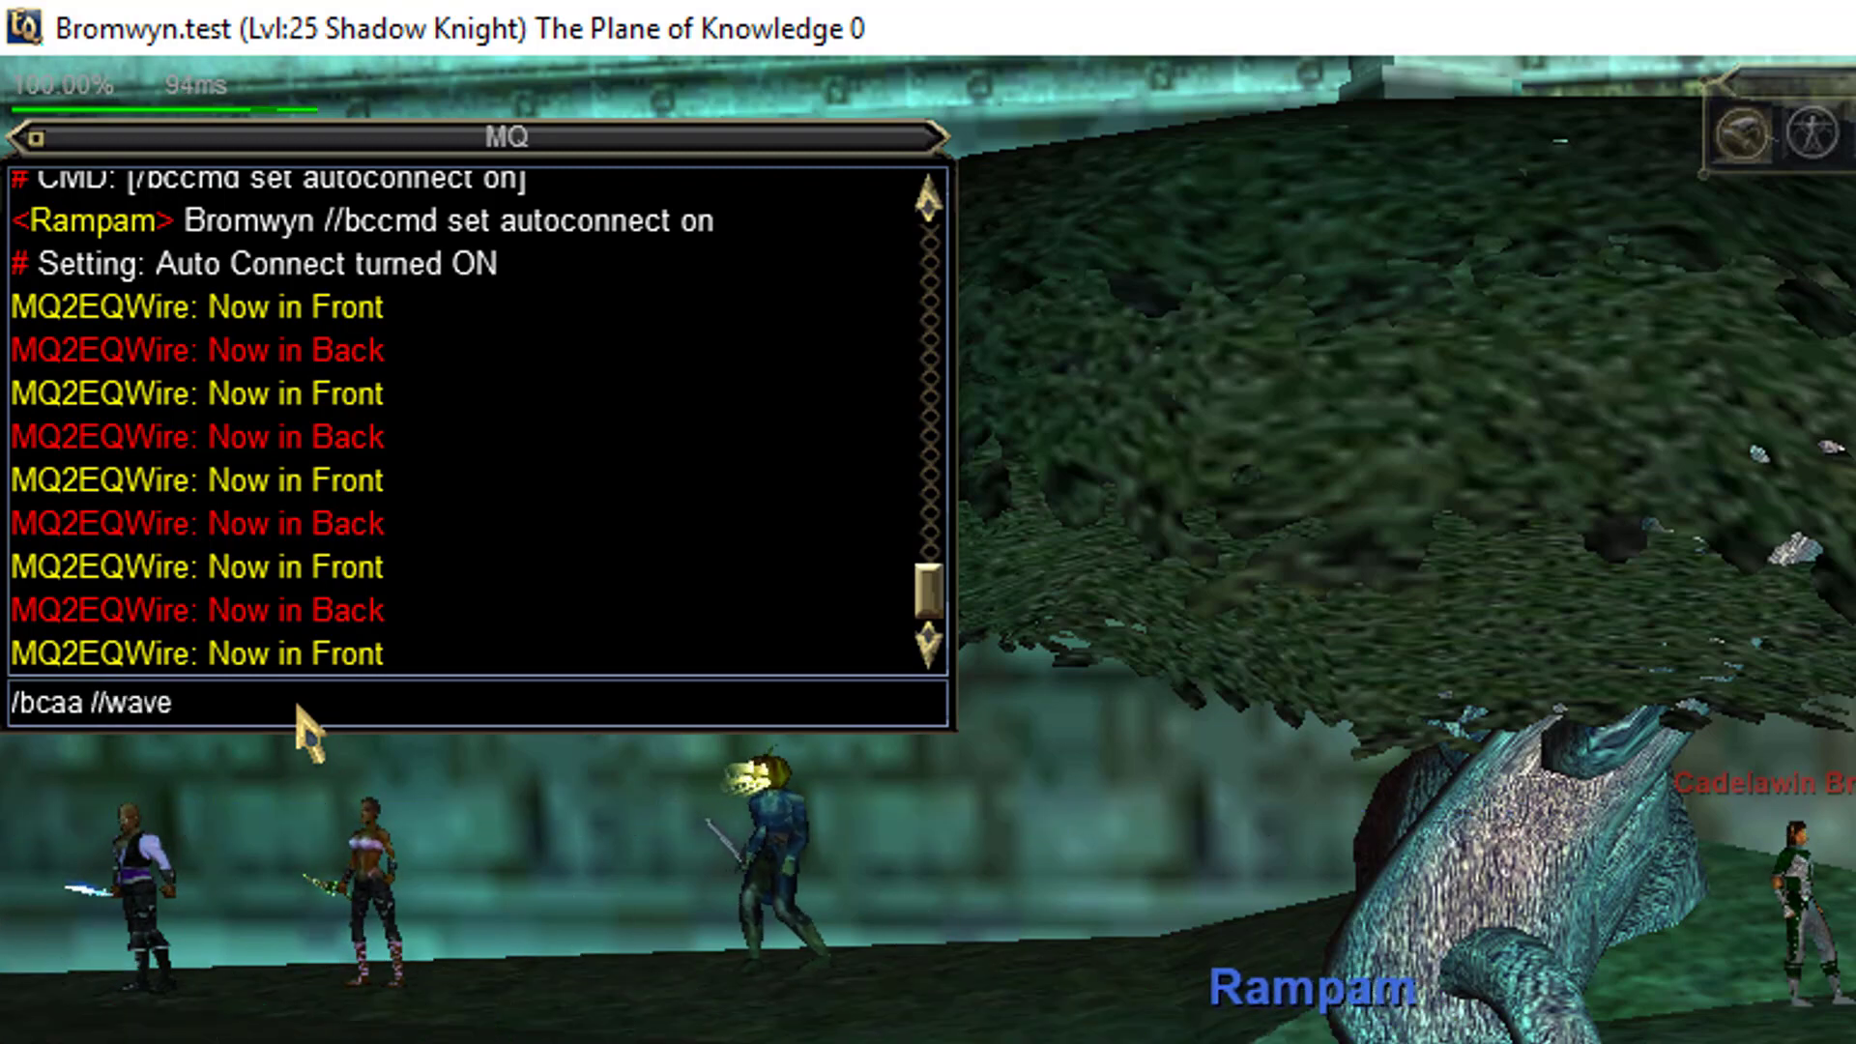
key("Return")
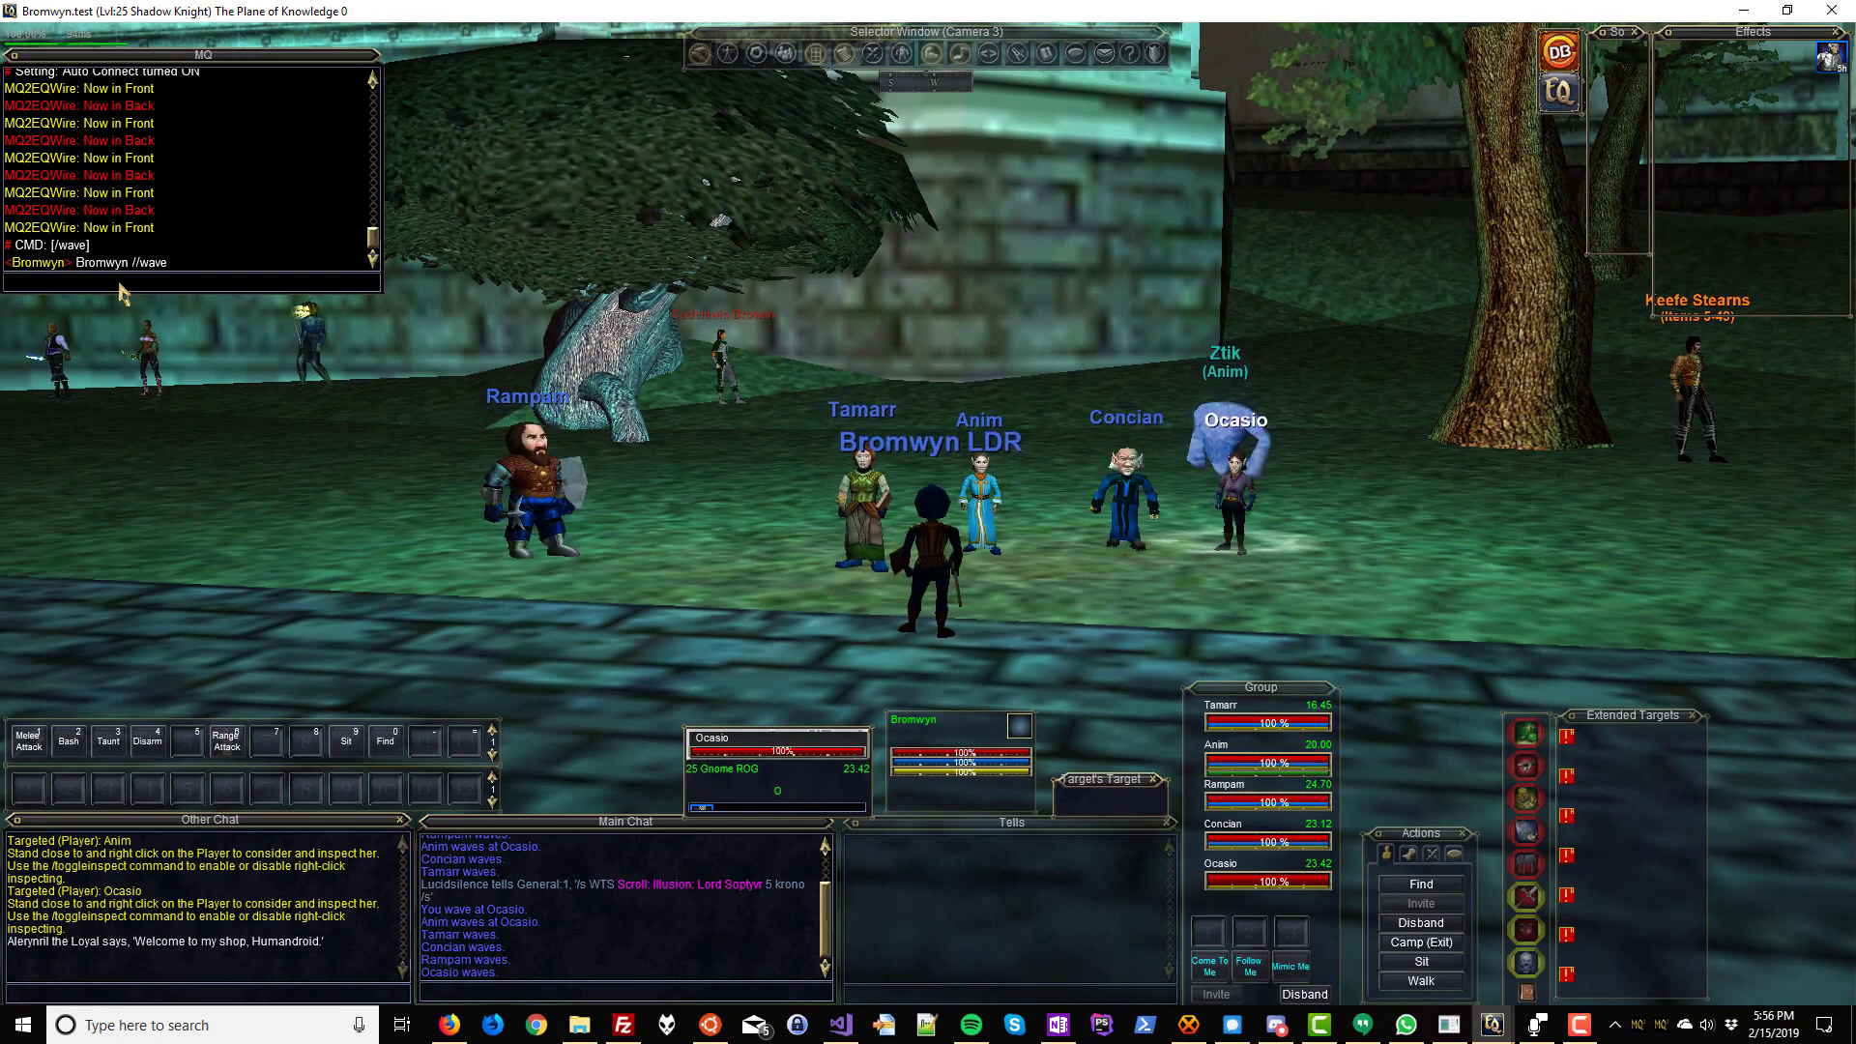
type("/")
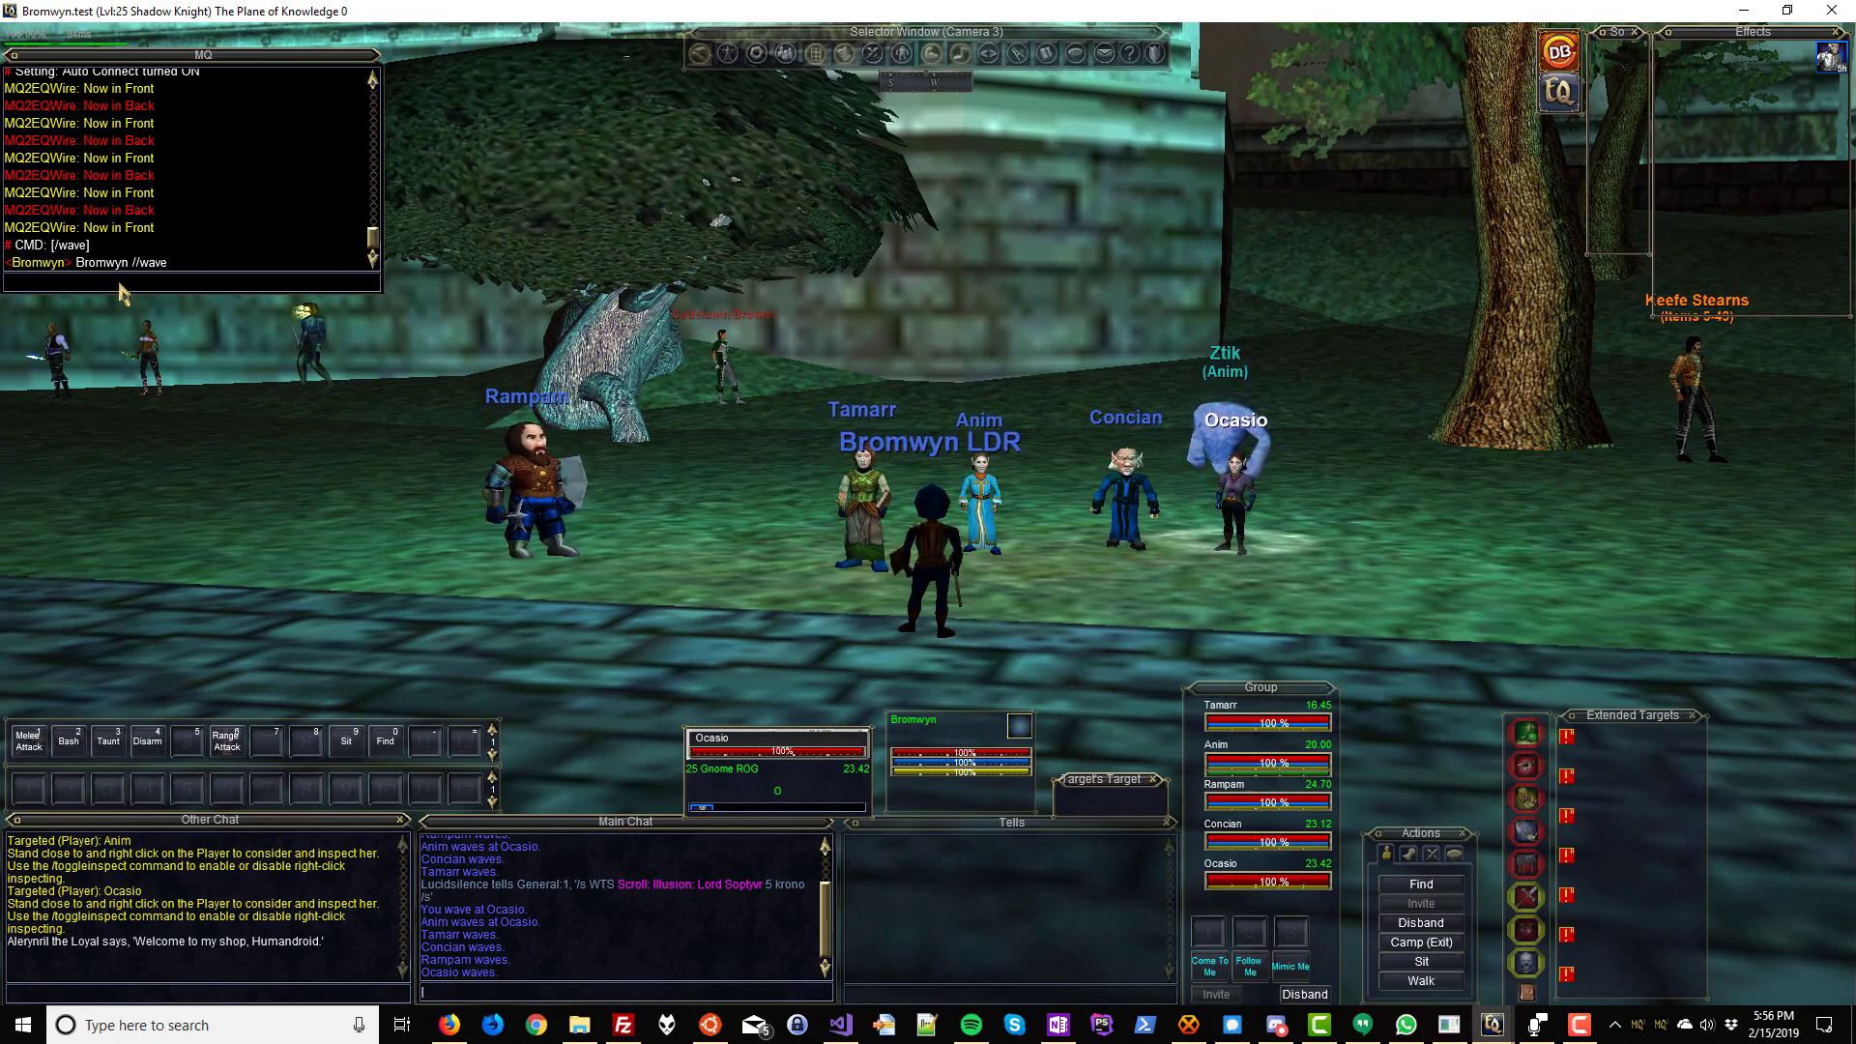
type("bca //say ")
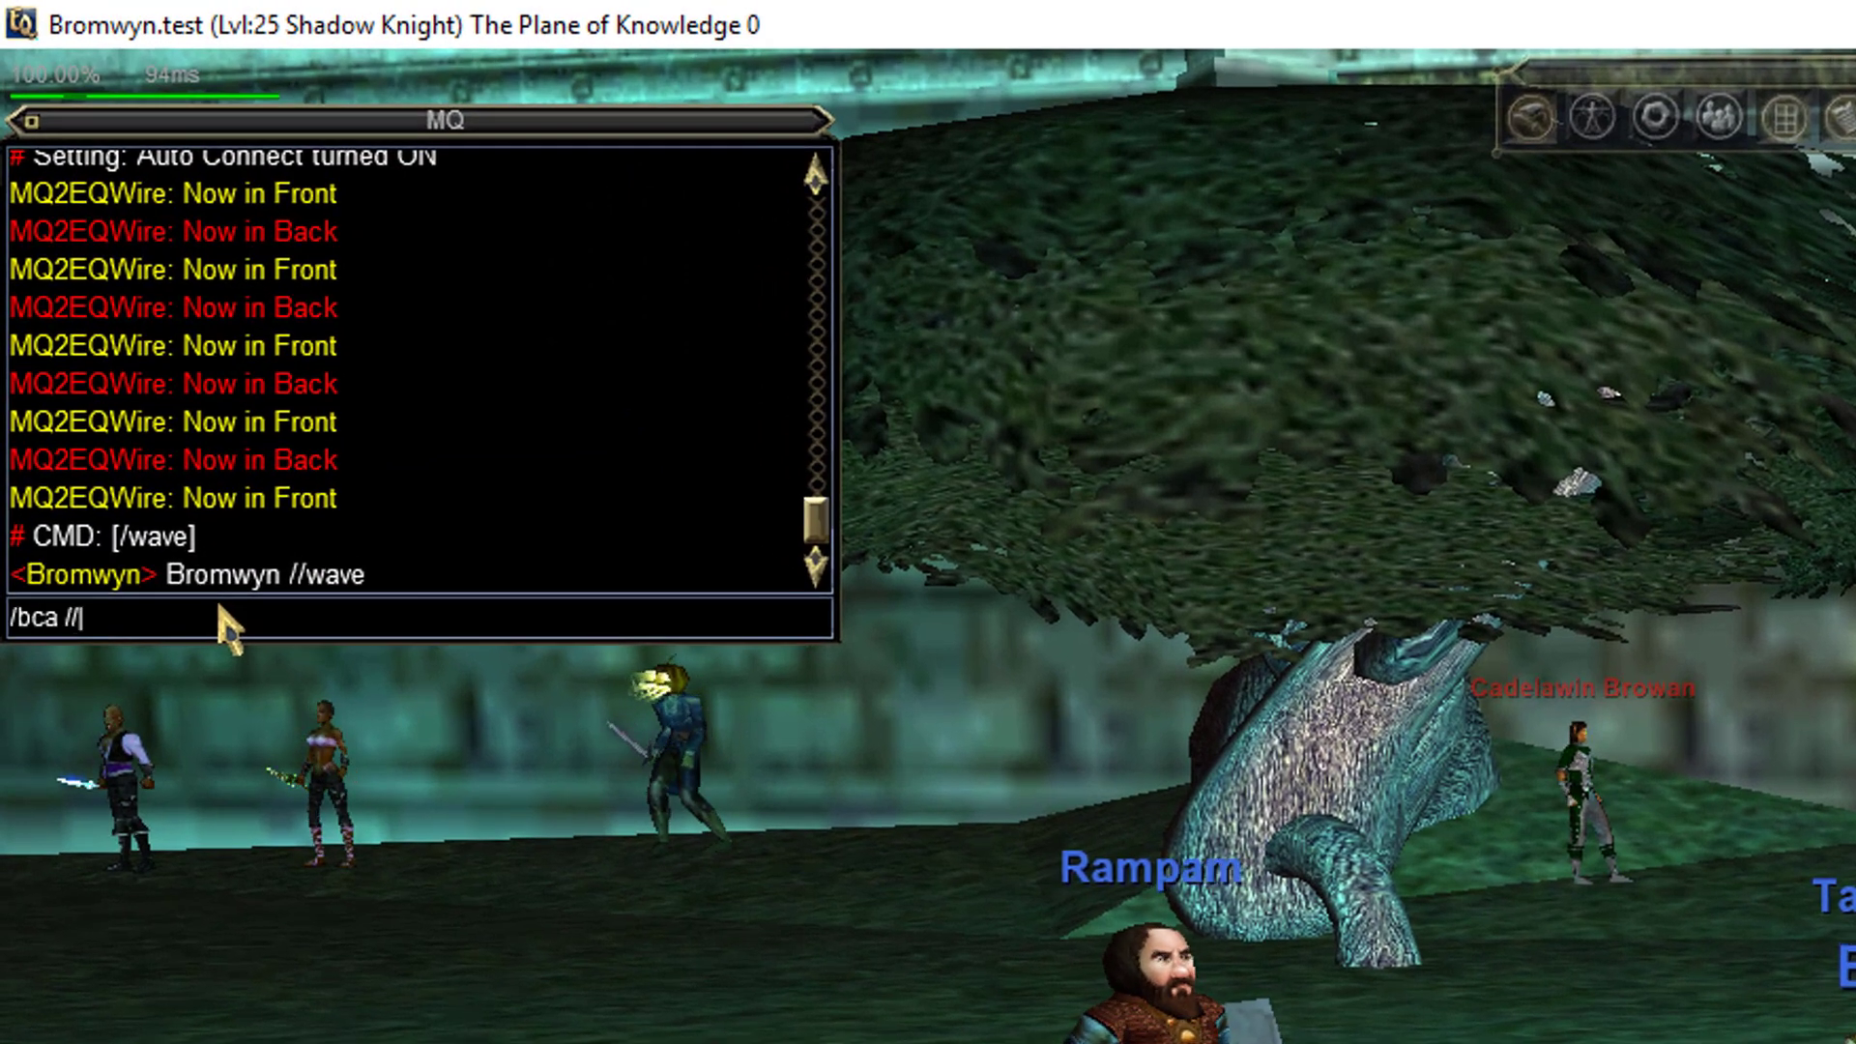
type("hello")
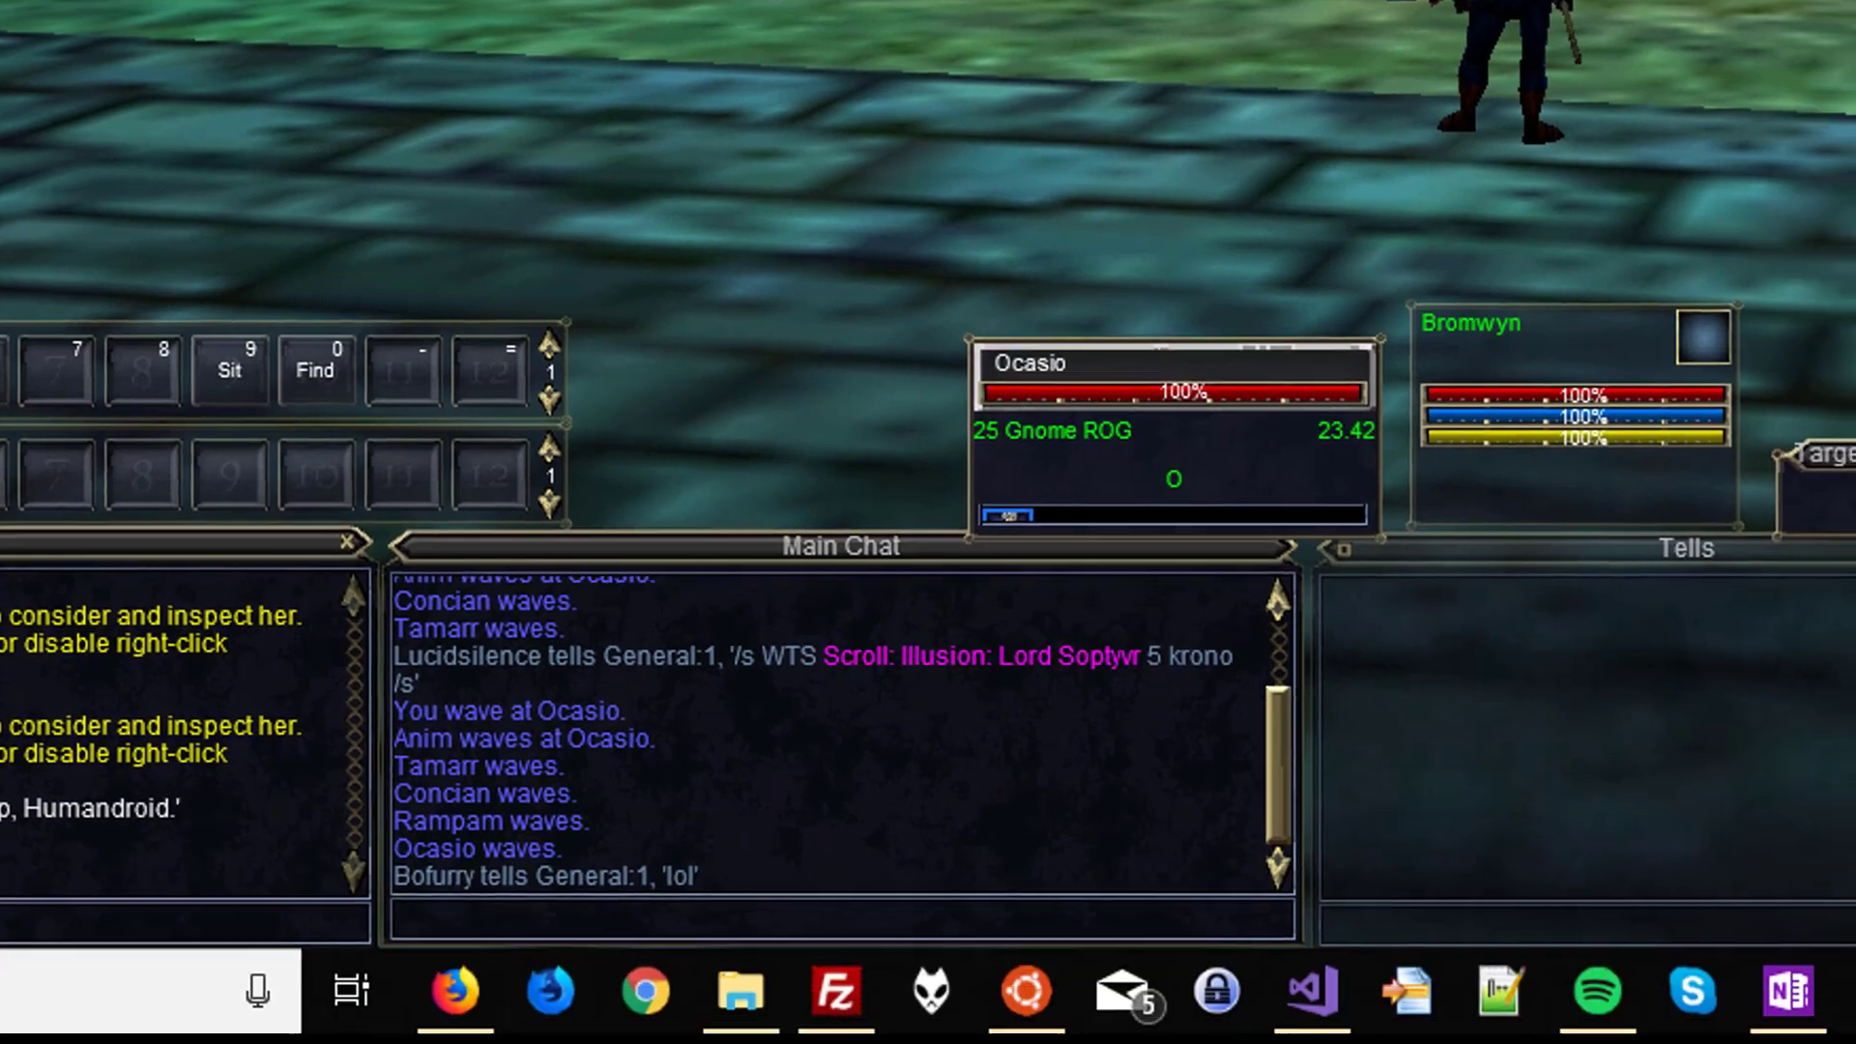
- Send '/bca //say hello' so the other five say hello, then start typing '/bcaa //say hello'
key("Return")
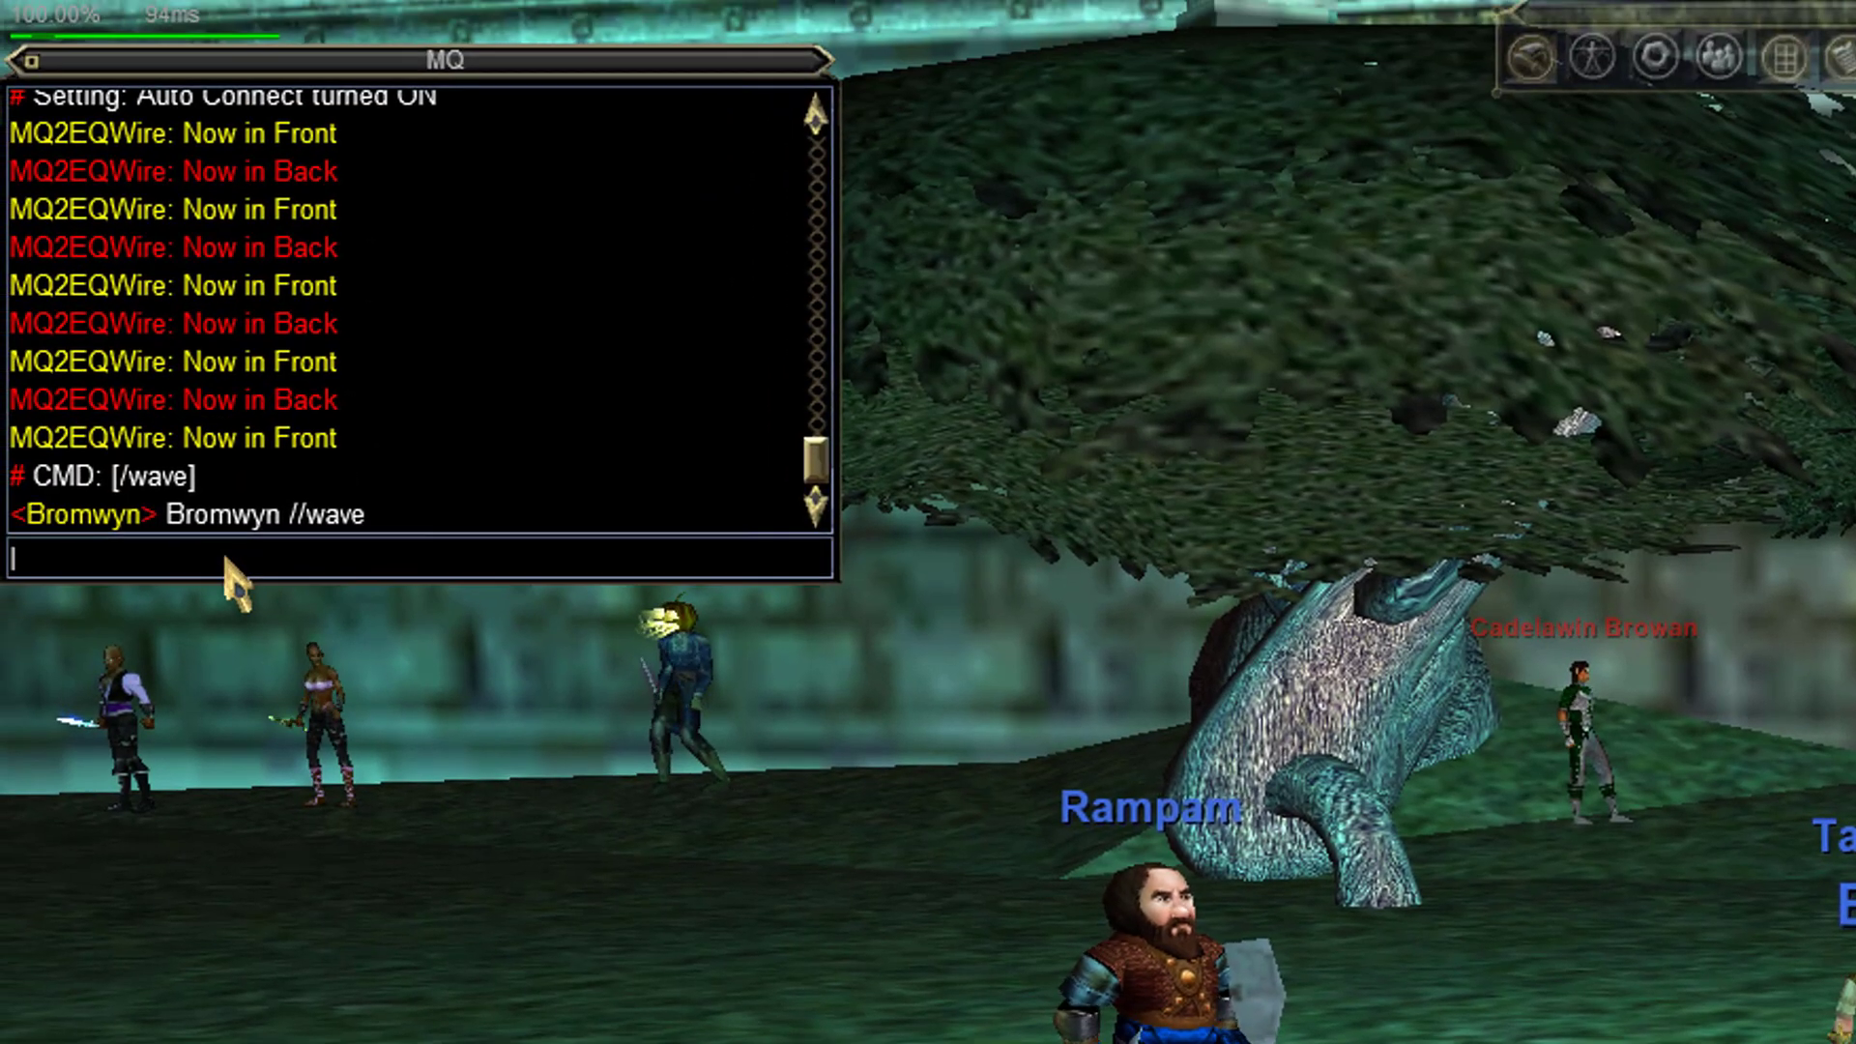
type("/bcaa //sa")
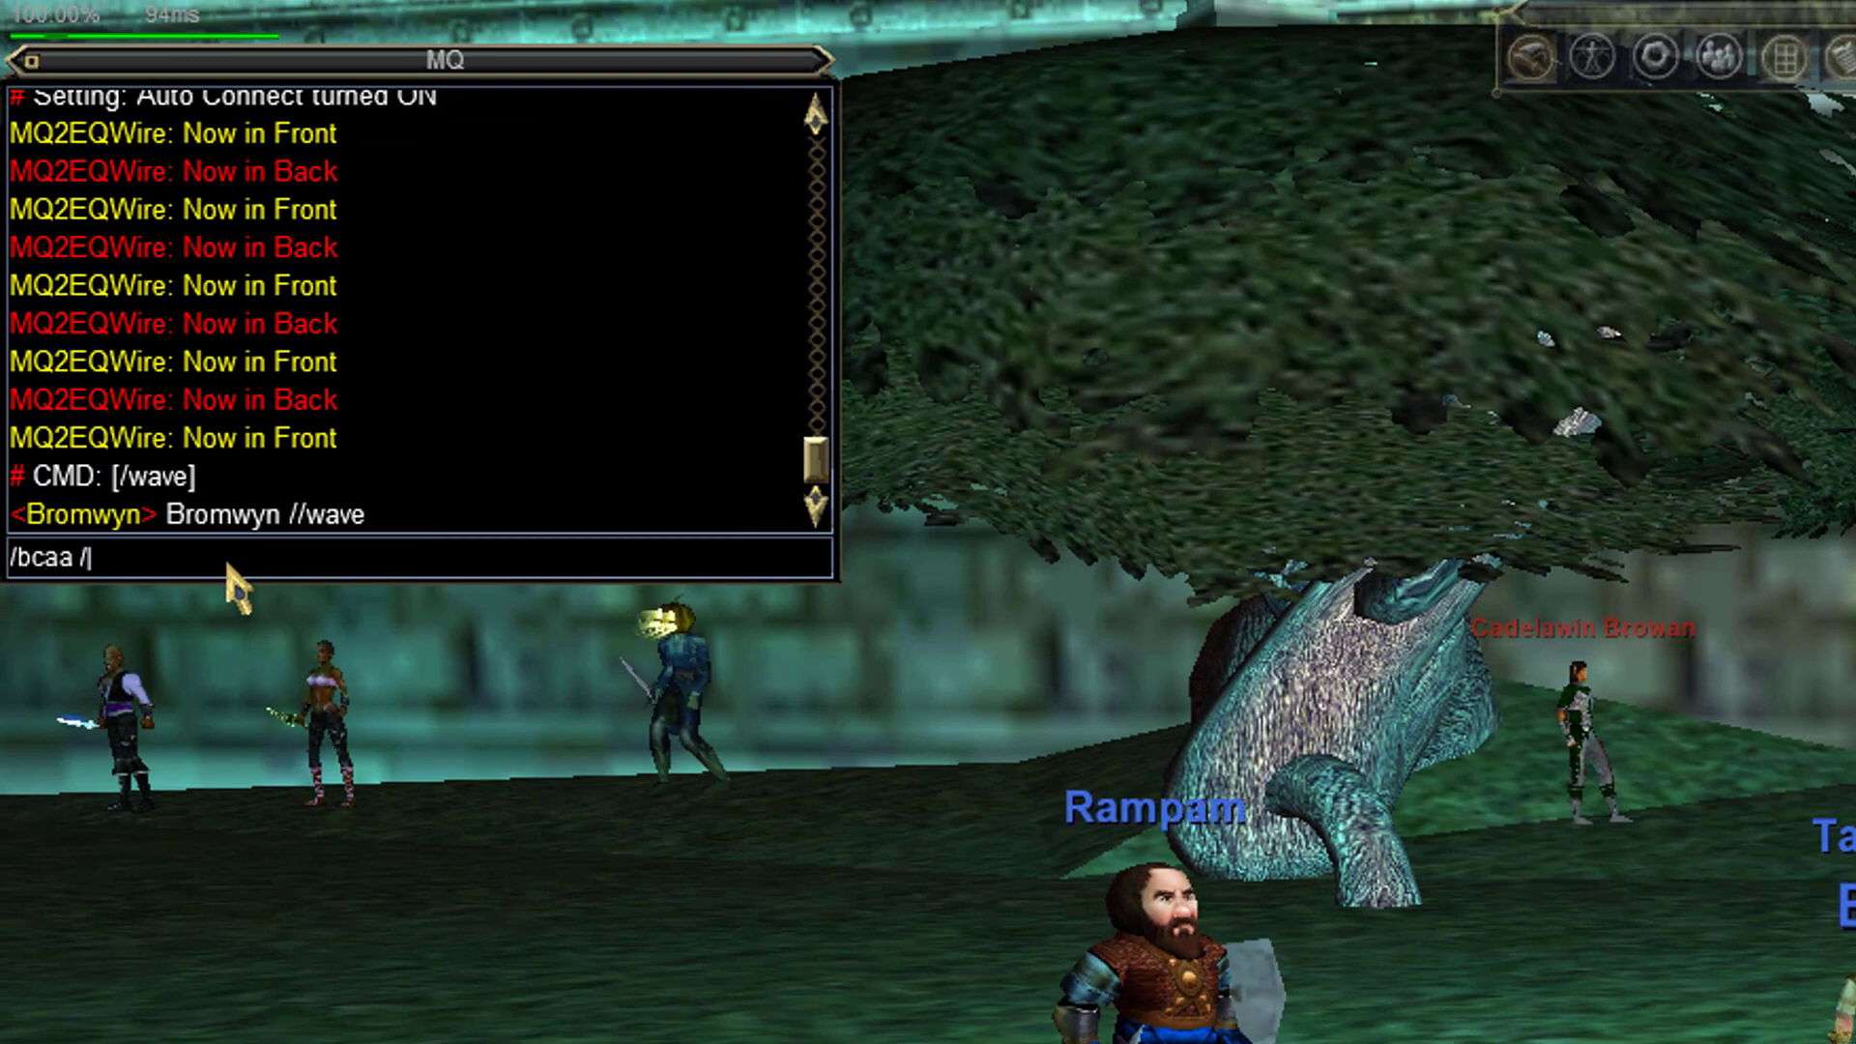
type("y he")
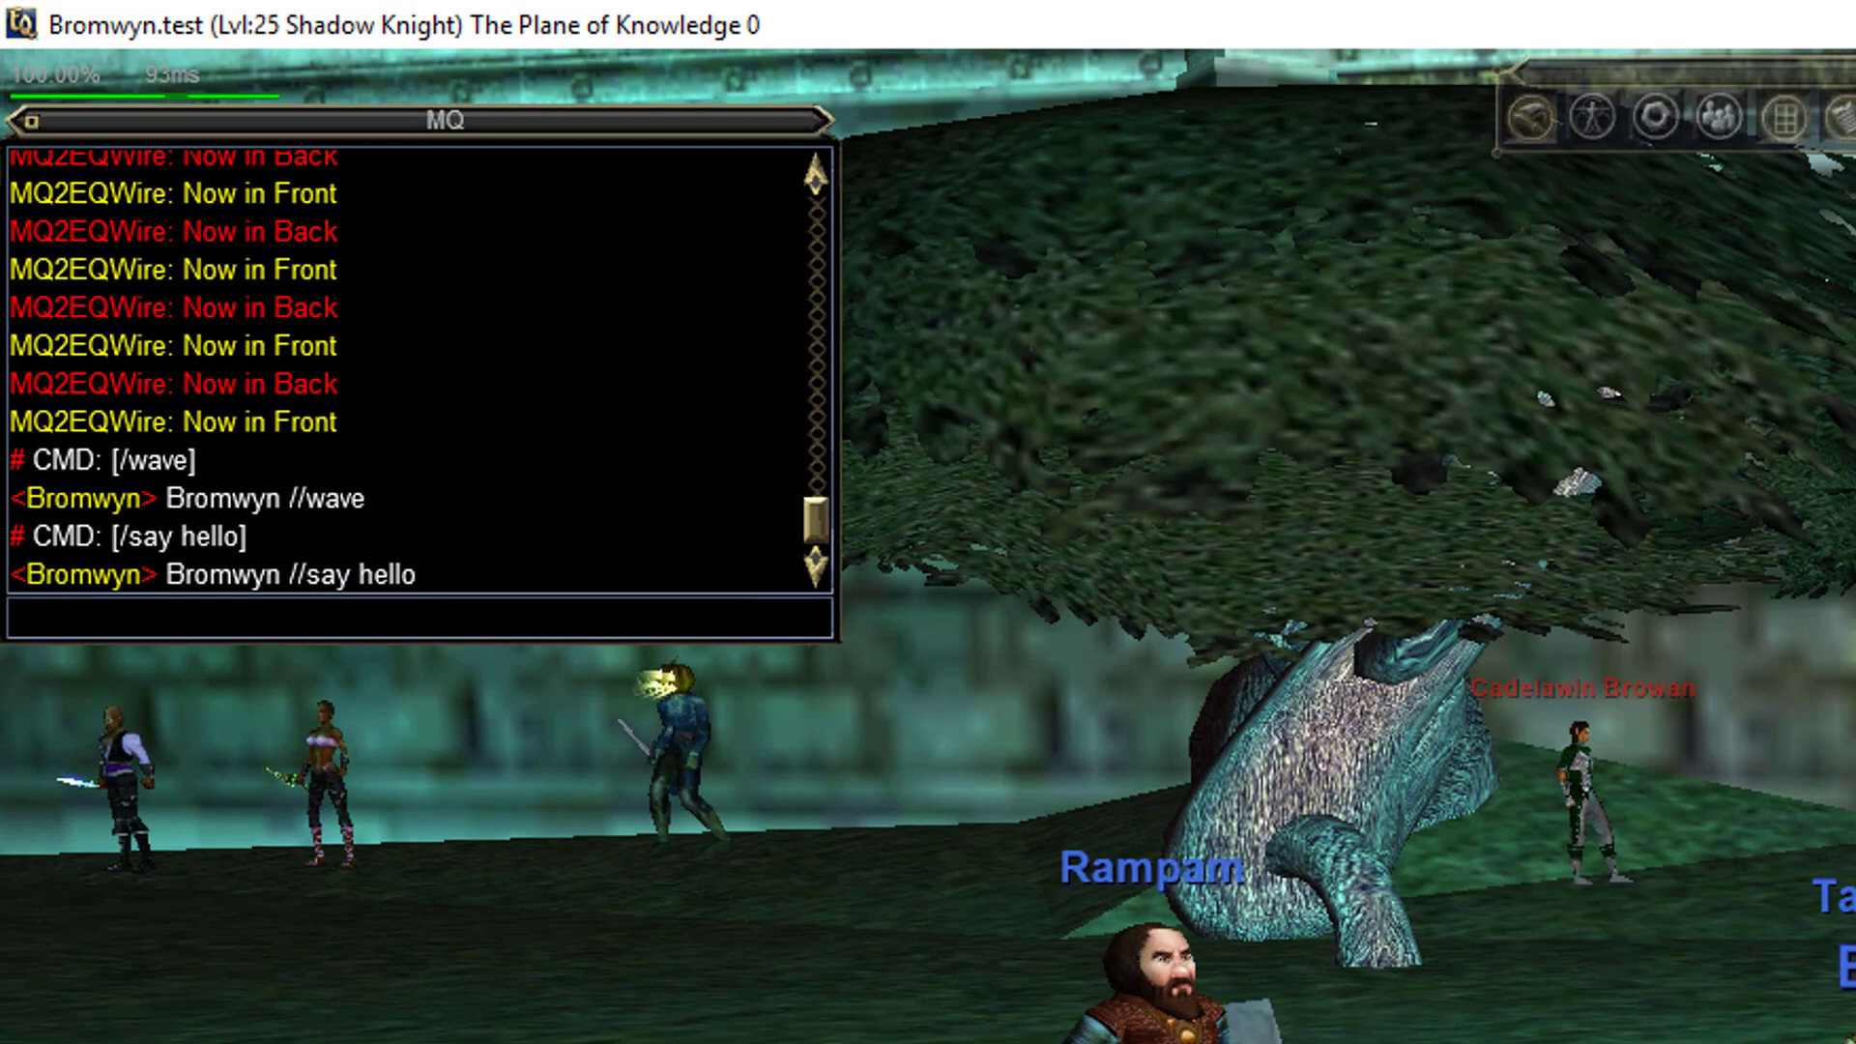
- Send '/bct tamarr //cast 2' from the MQ input line so Tamarr casts gem 2
type("/bc")
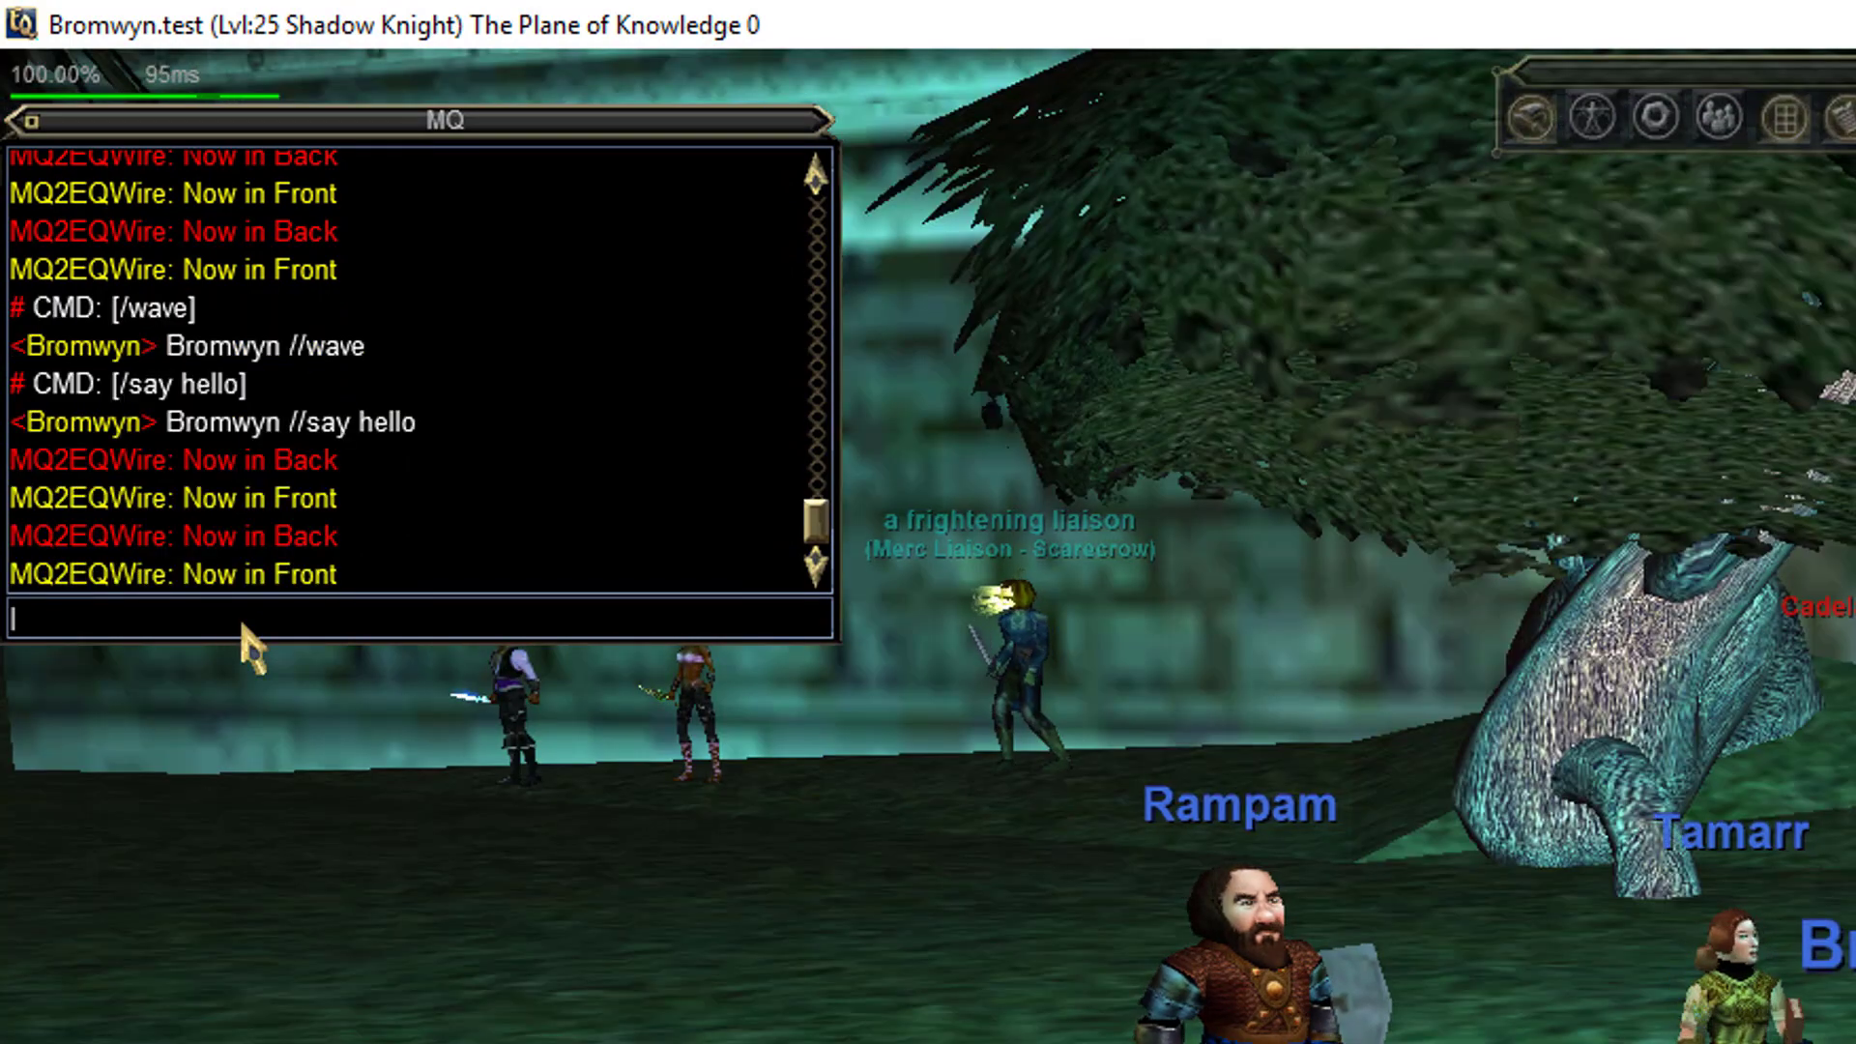
type("t tamarr")
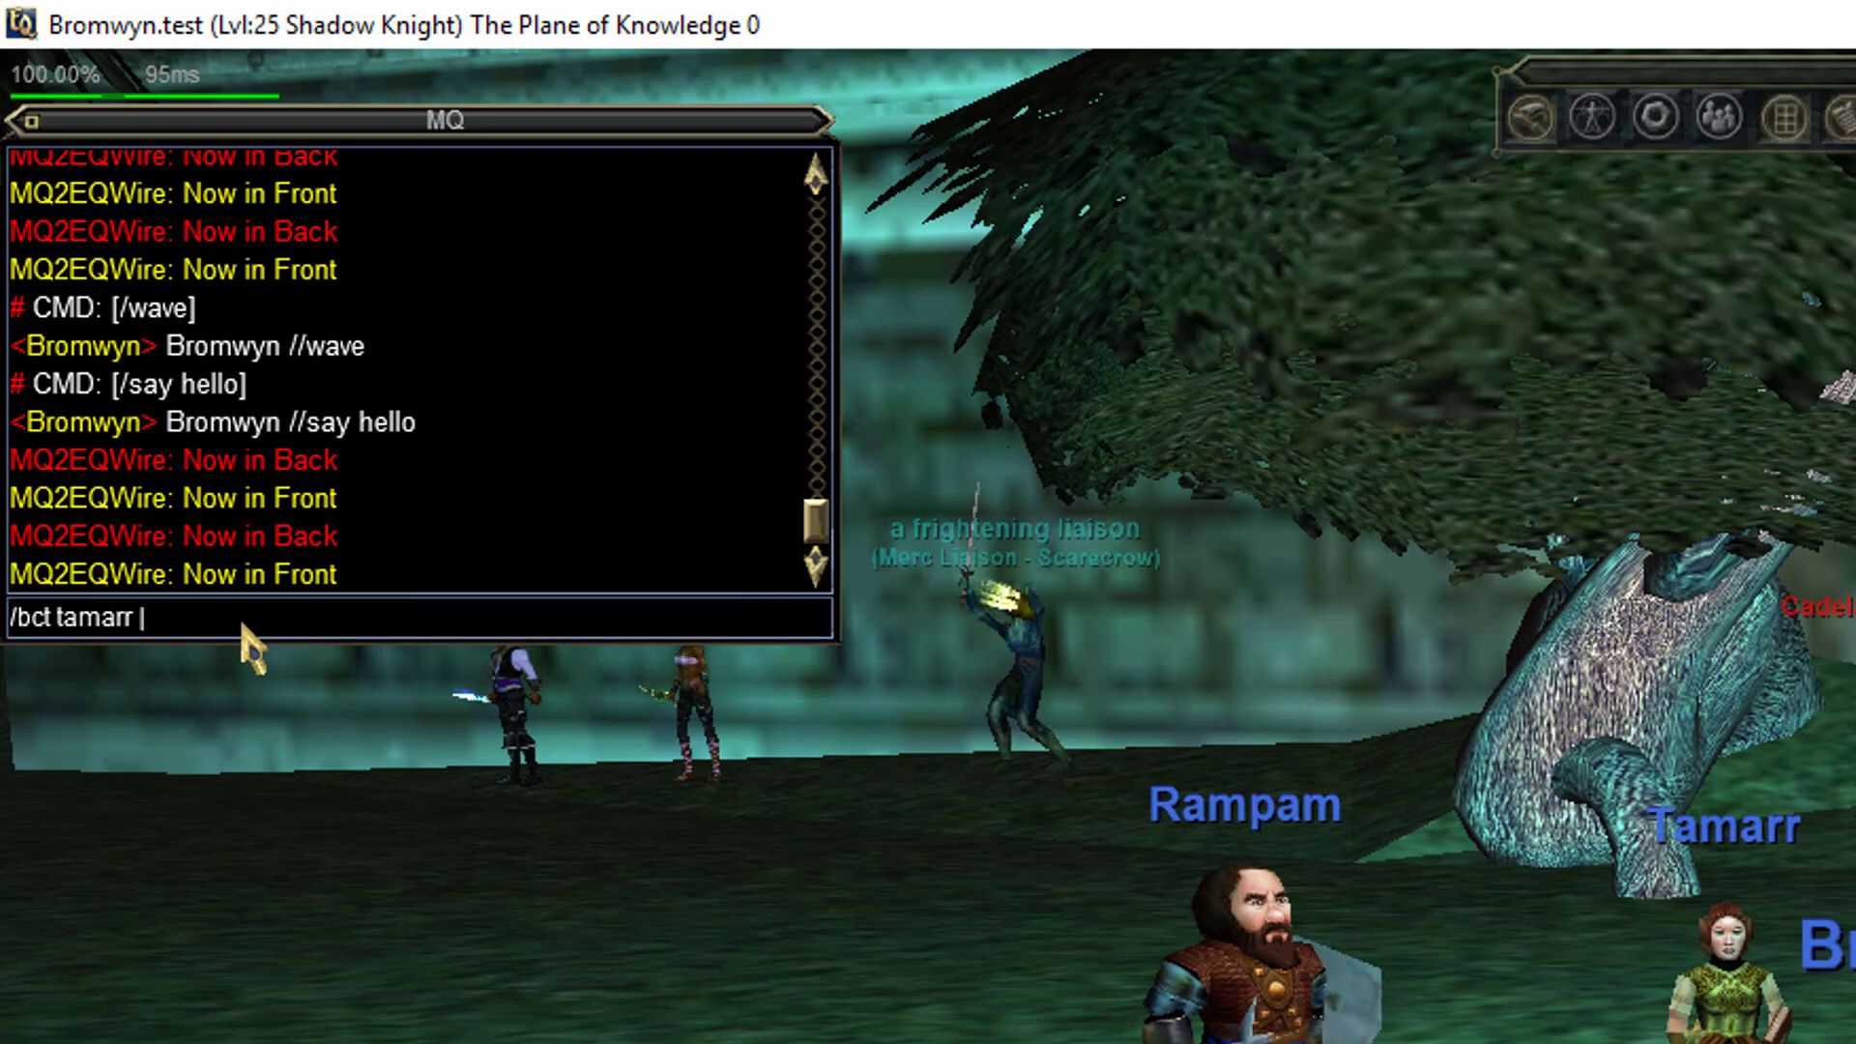
type("//cast ")
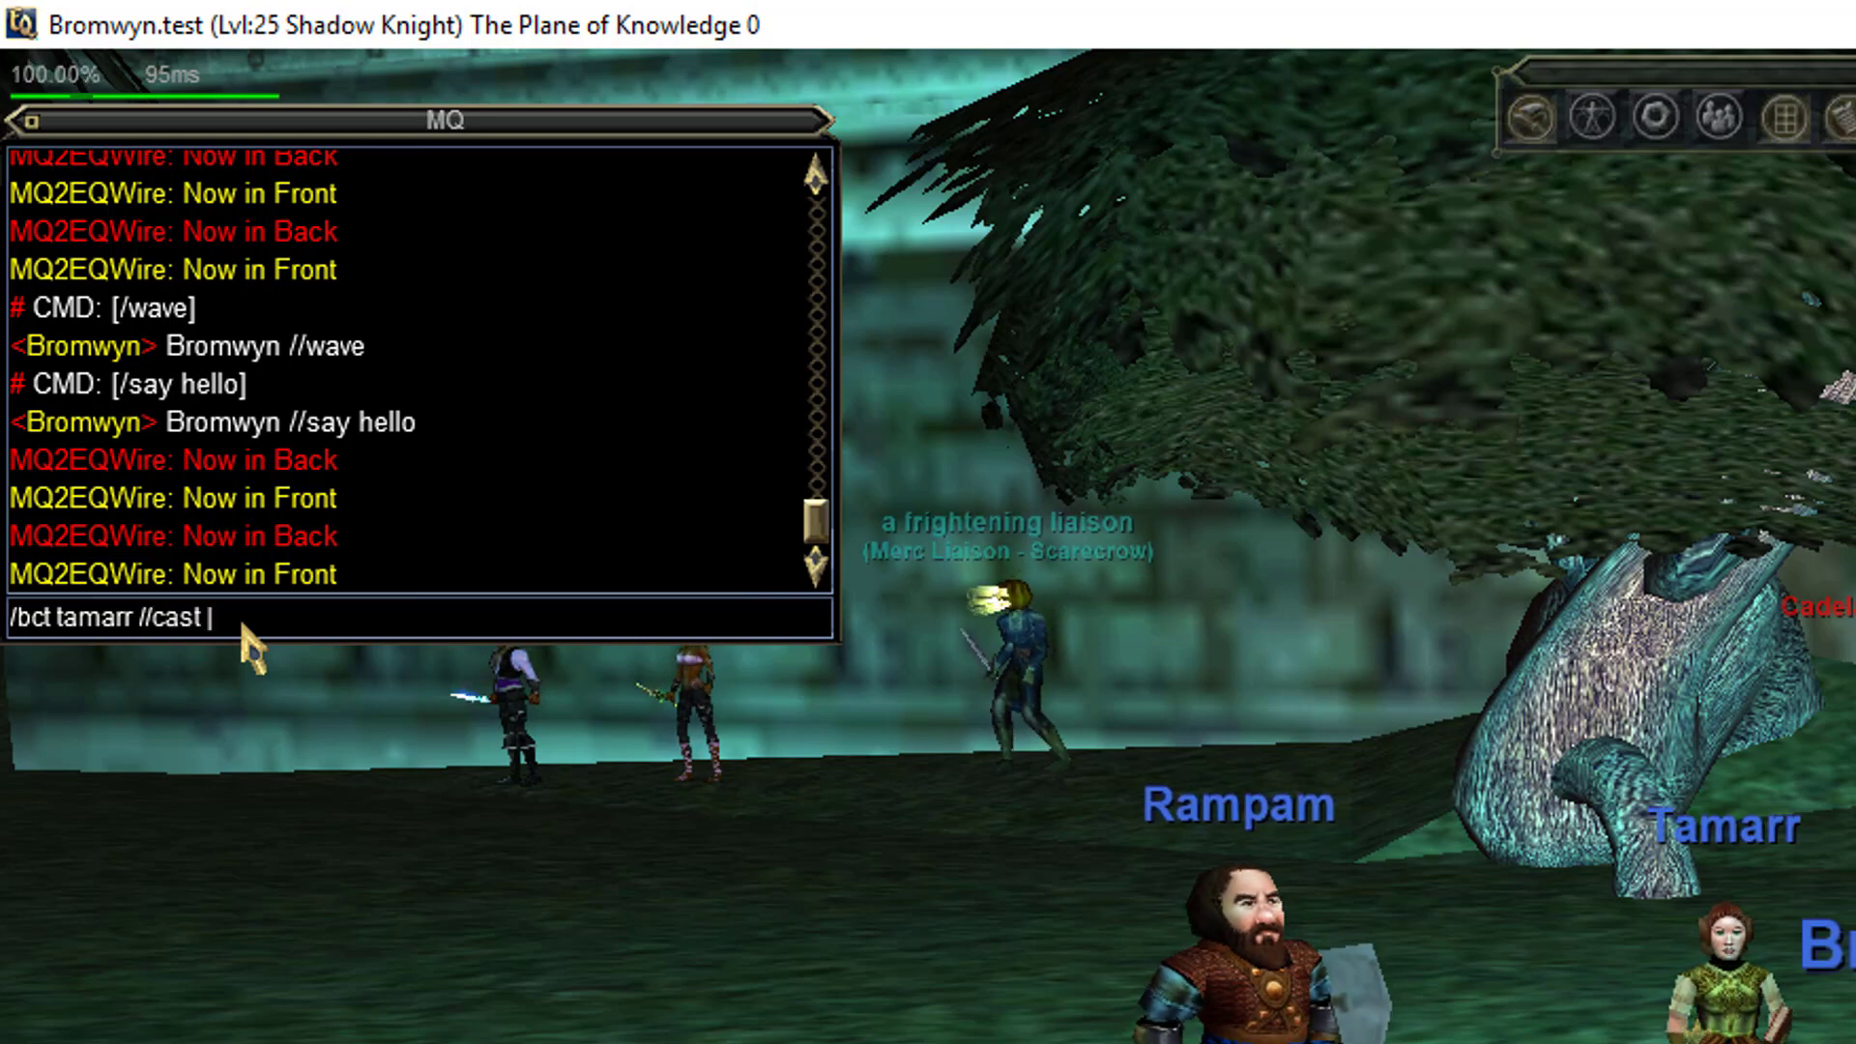
type("2")
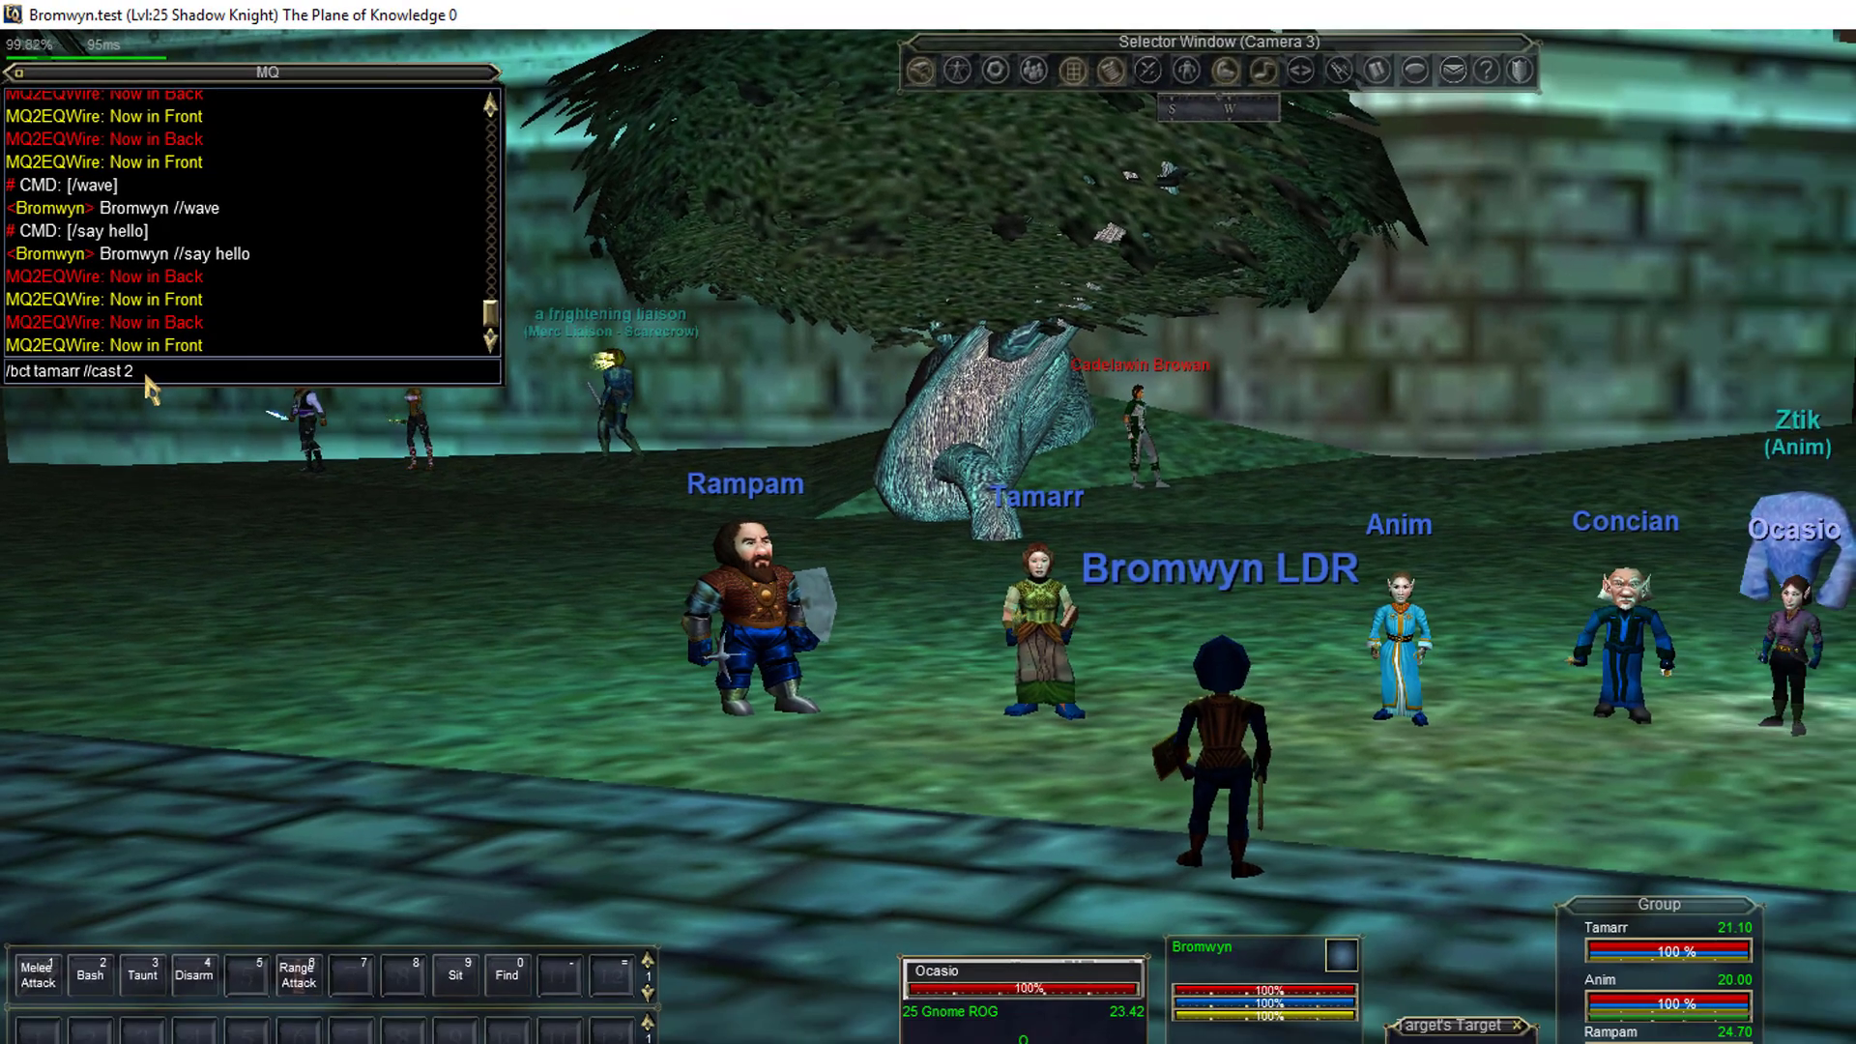
key("Return")
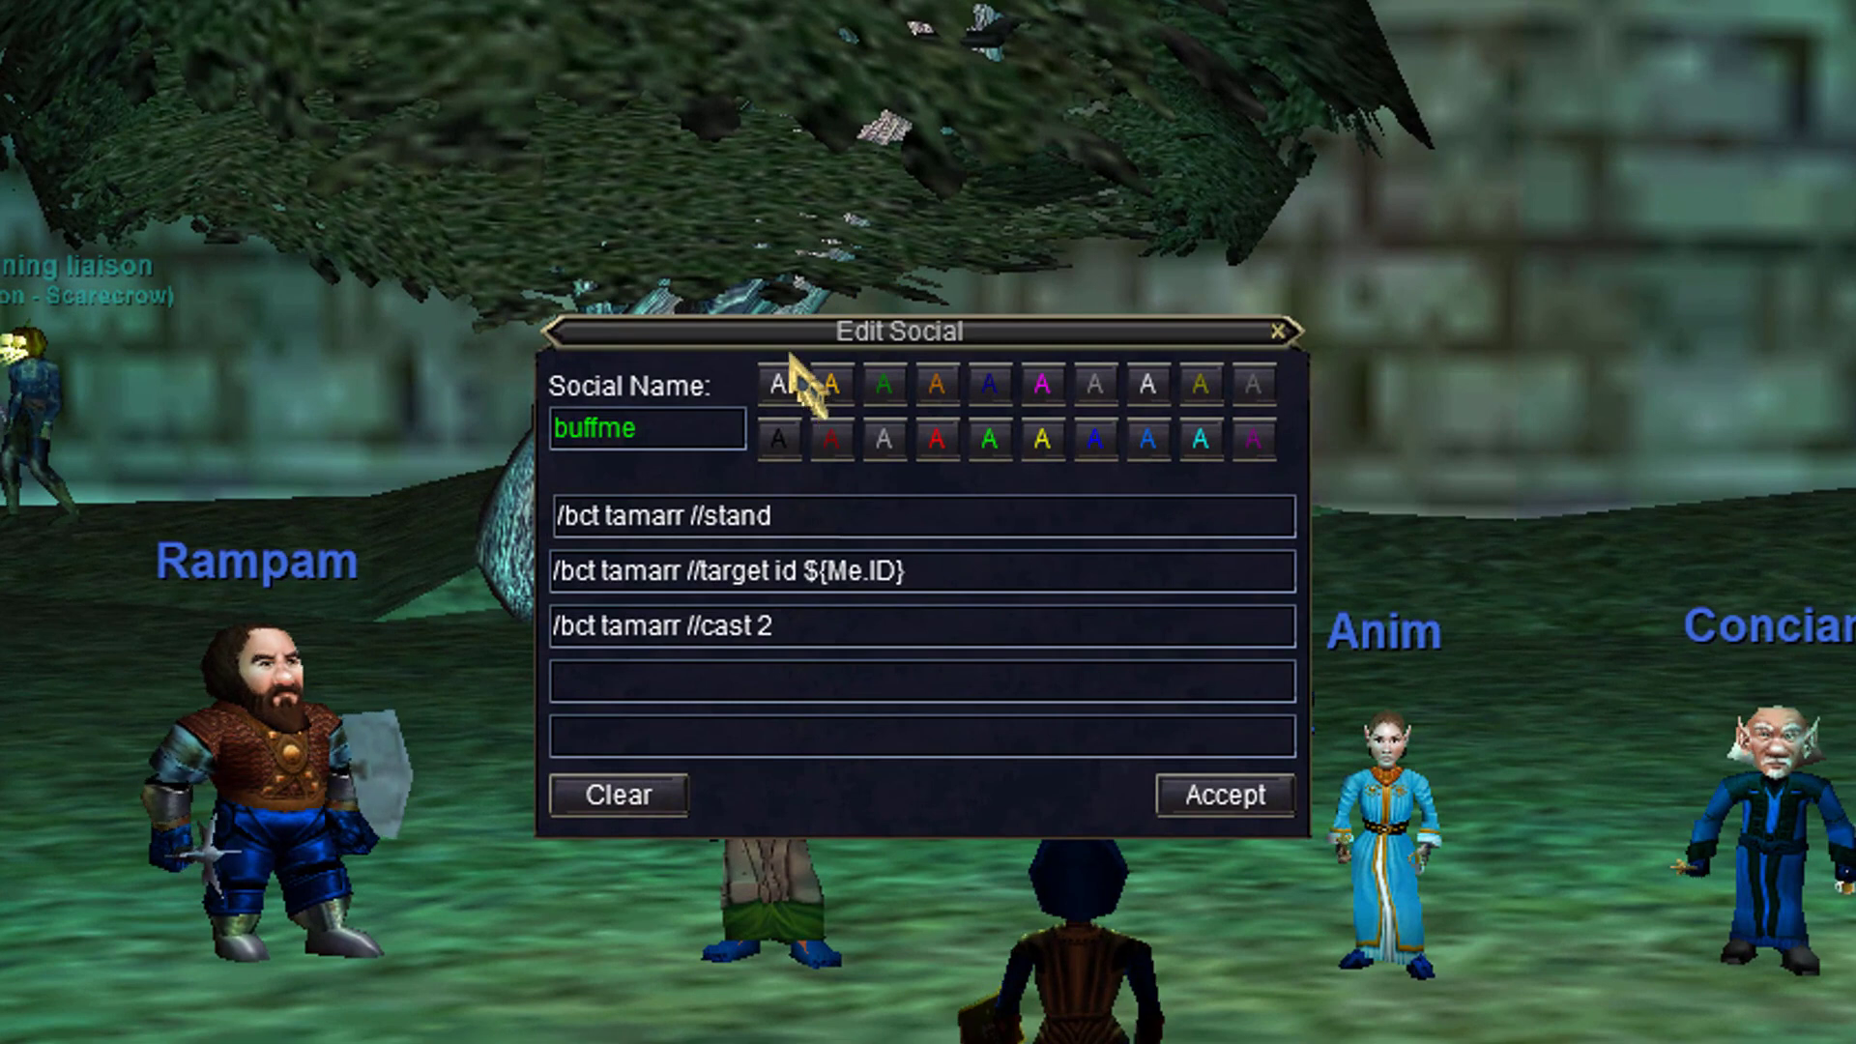
- Accept the buffme social with its stand, target id ${Me.ID} and cast 2 lines for Tamarr
left_click_drag(671, 336, 690, 408)
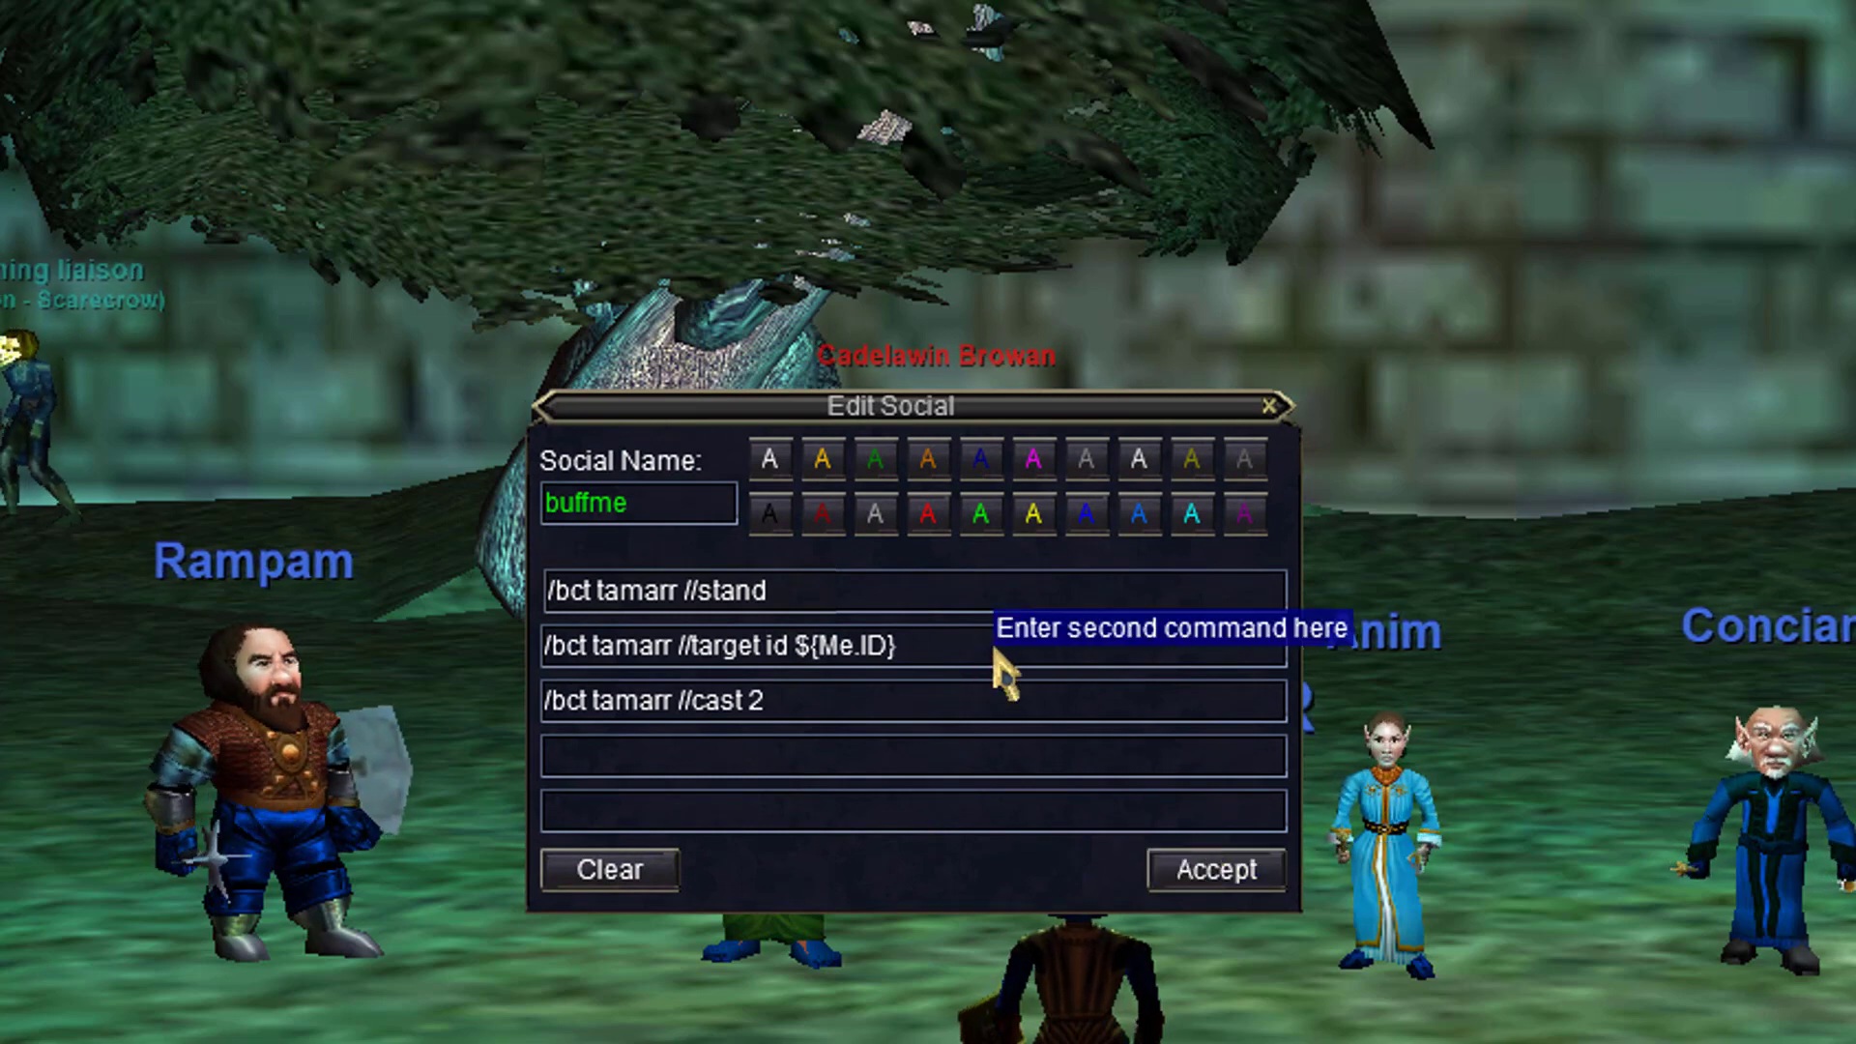
left_click(1225, 870)
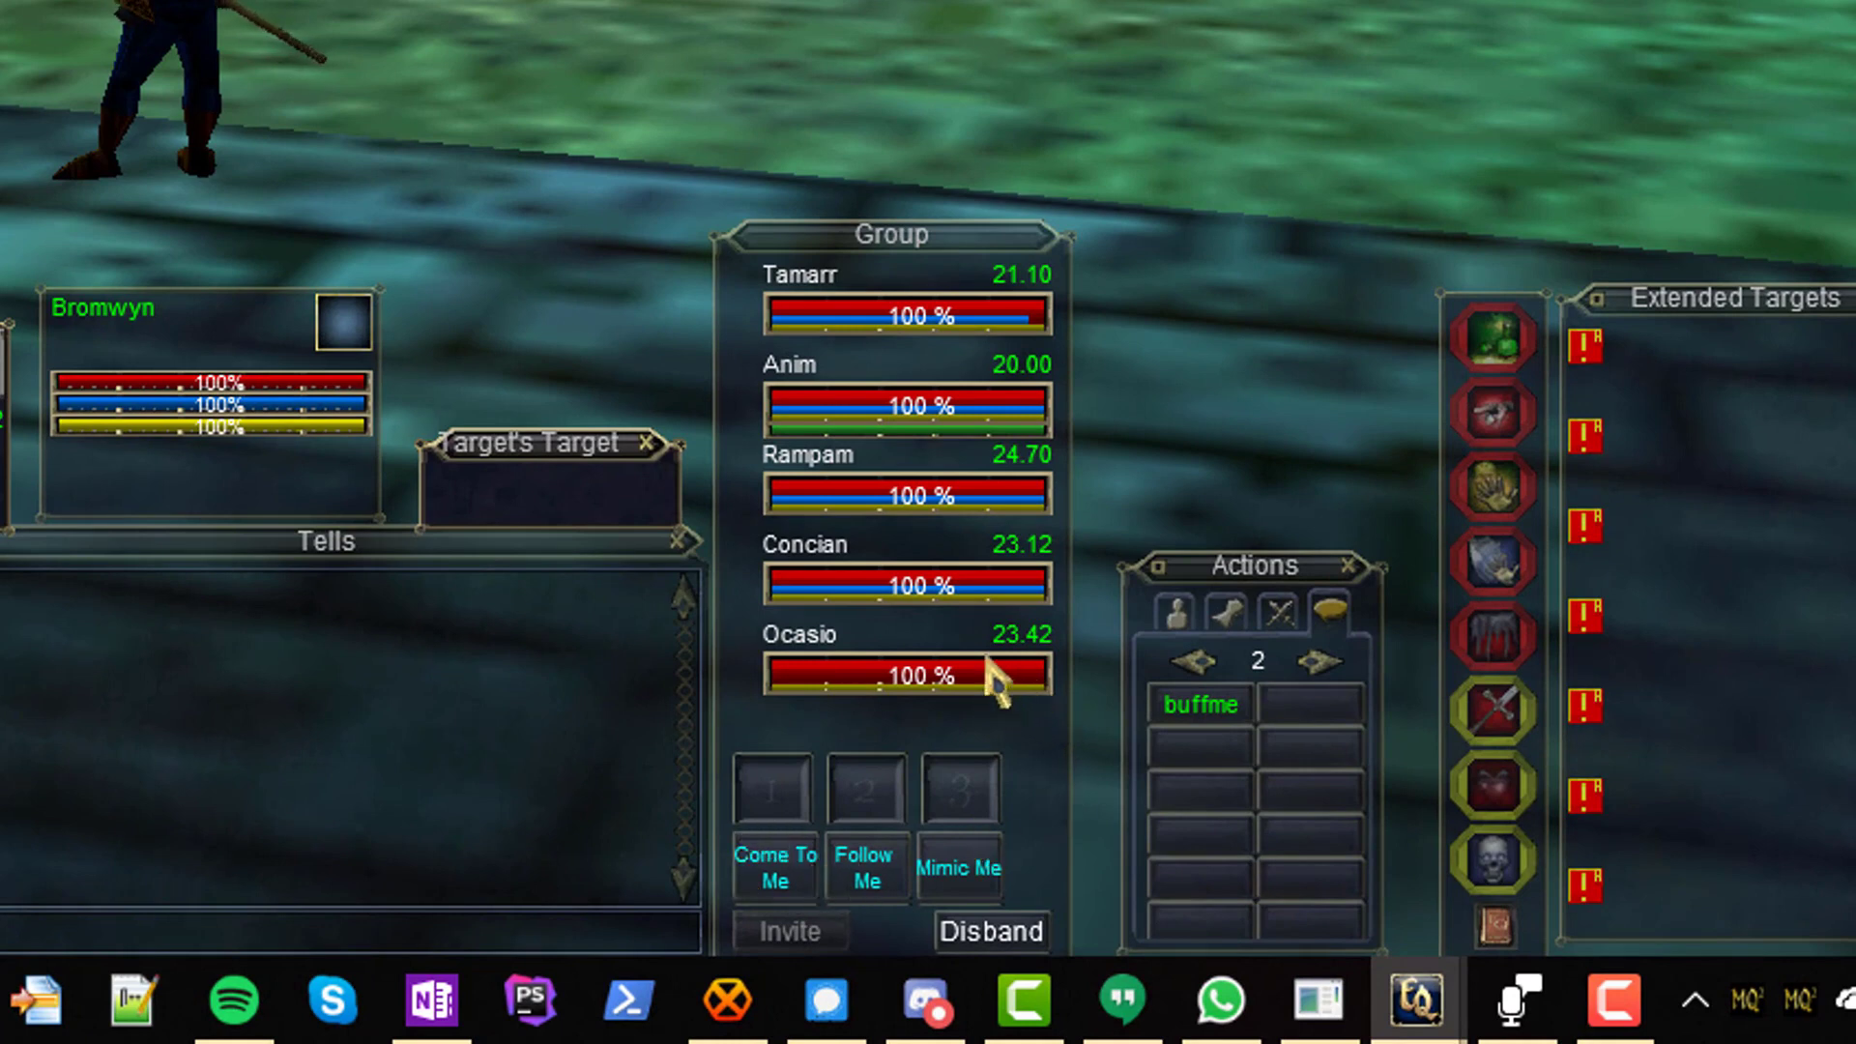
- Turn on Mimic Me, then say 'hey everyone' in Main Chat so the group repeats it
left_click(957, 868)
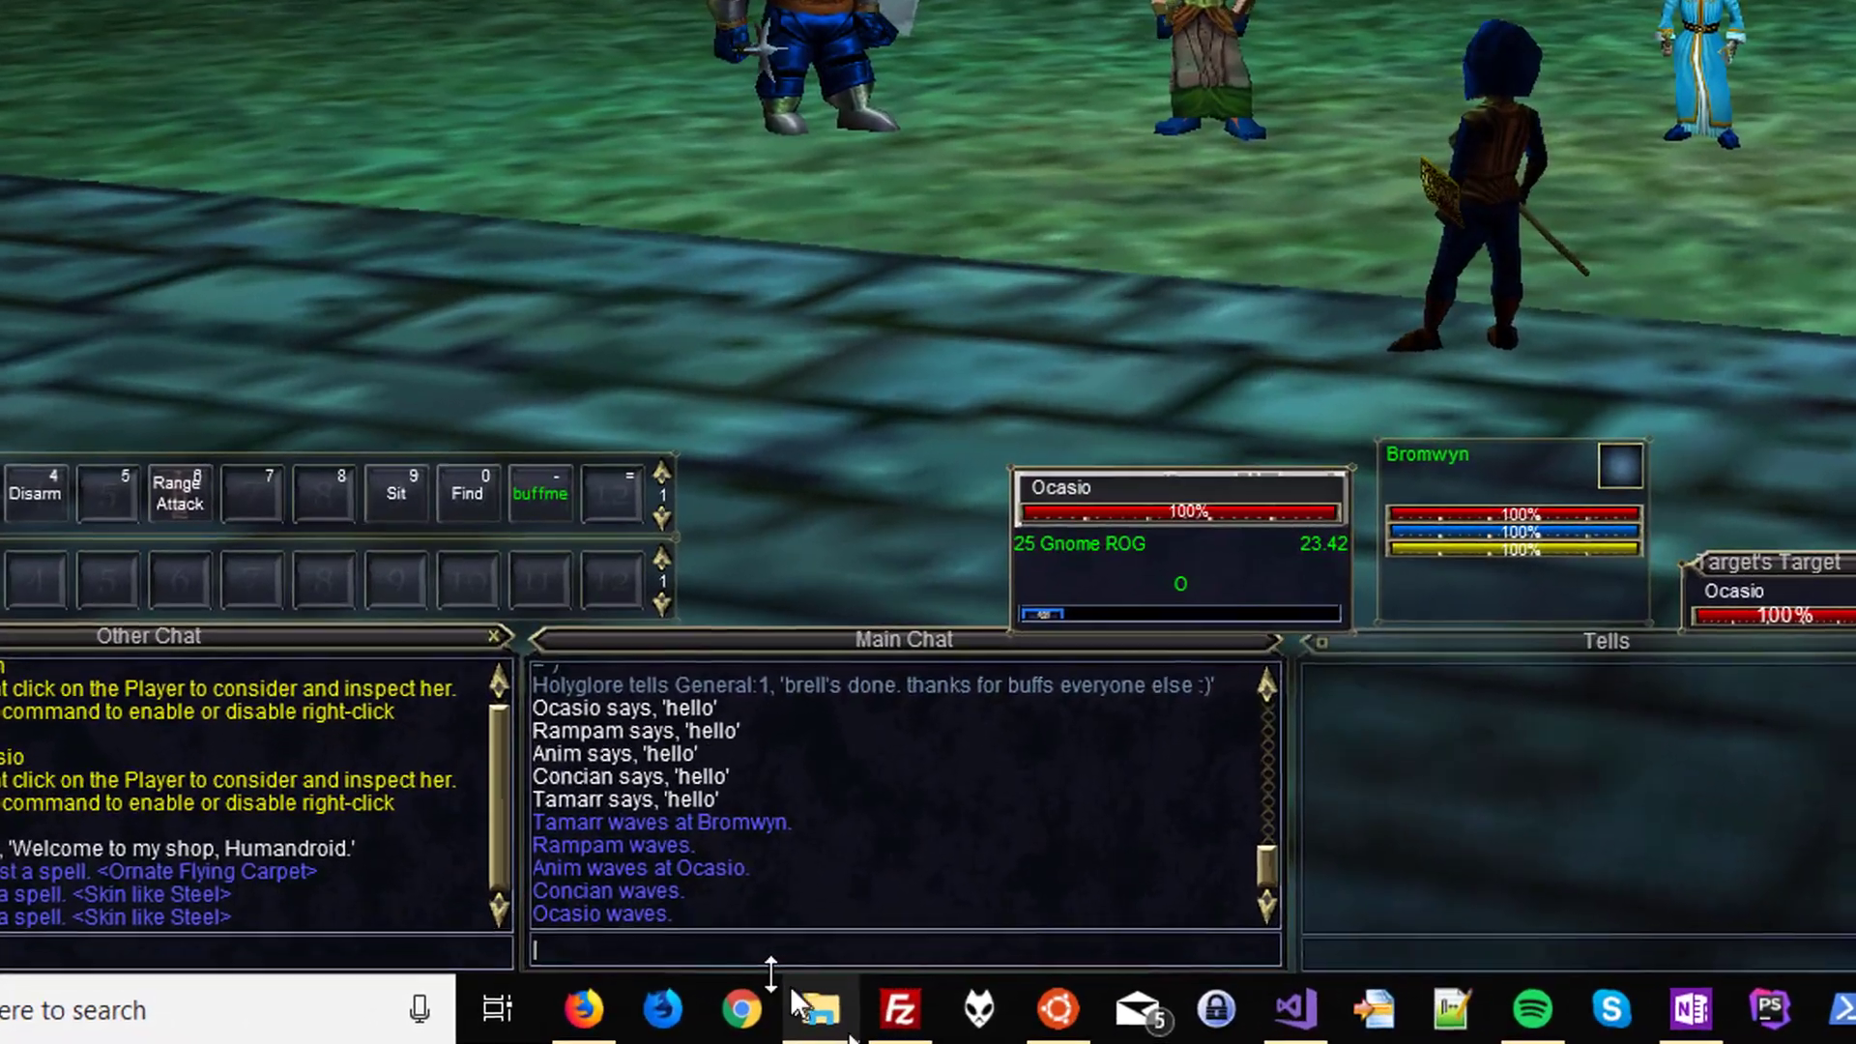
type("hey everyone")
key("Return")
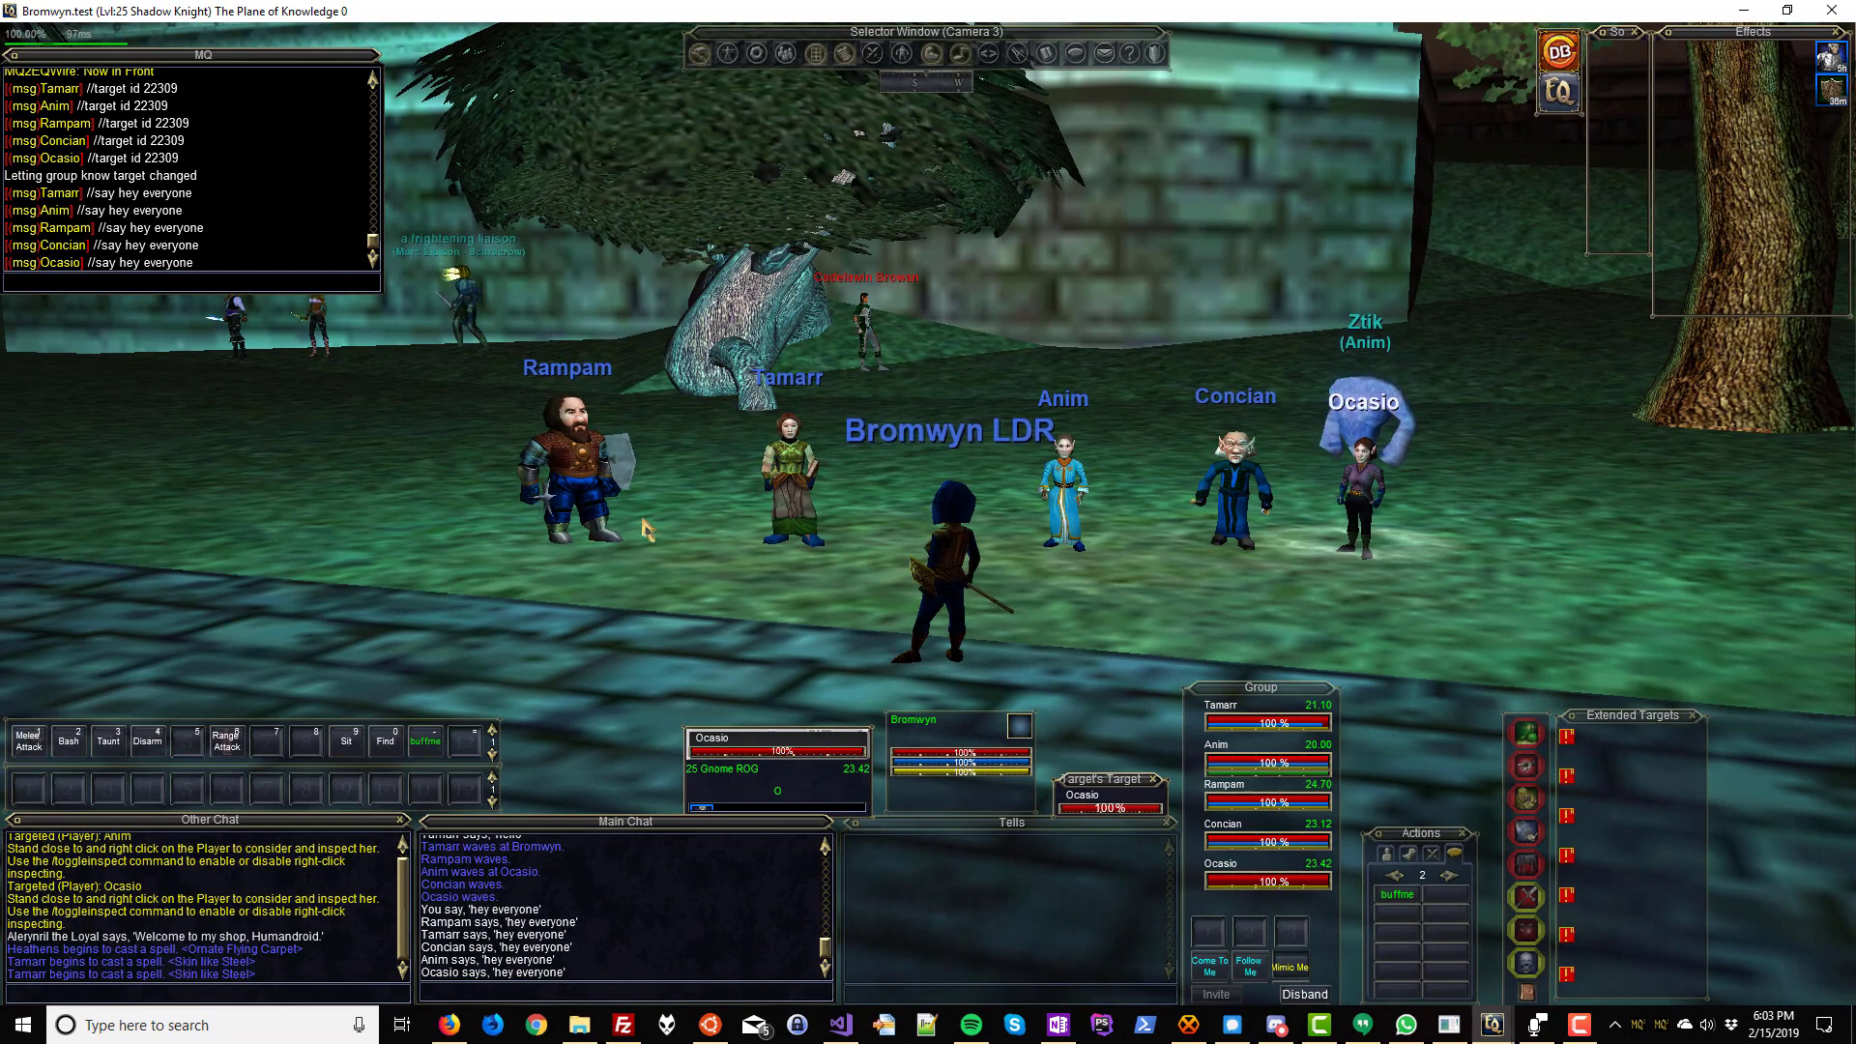
- Target Rampam, then Tamarr, then Cadelawin Browan so the group copies each target
left_click(600, 495)
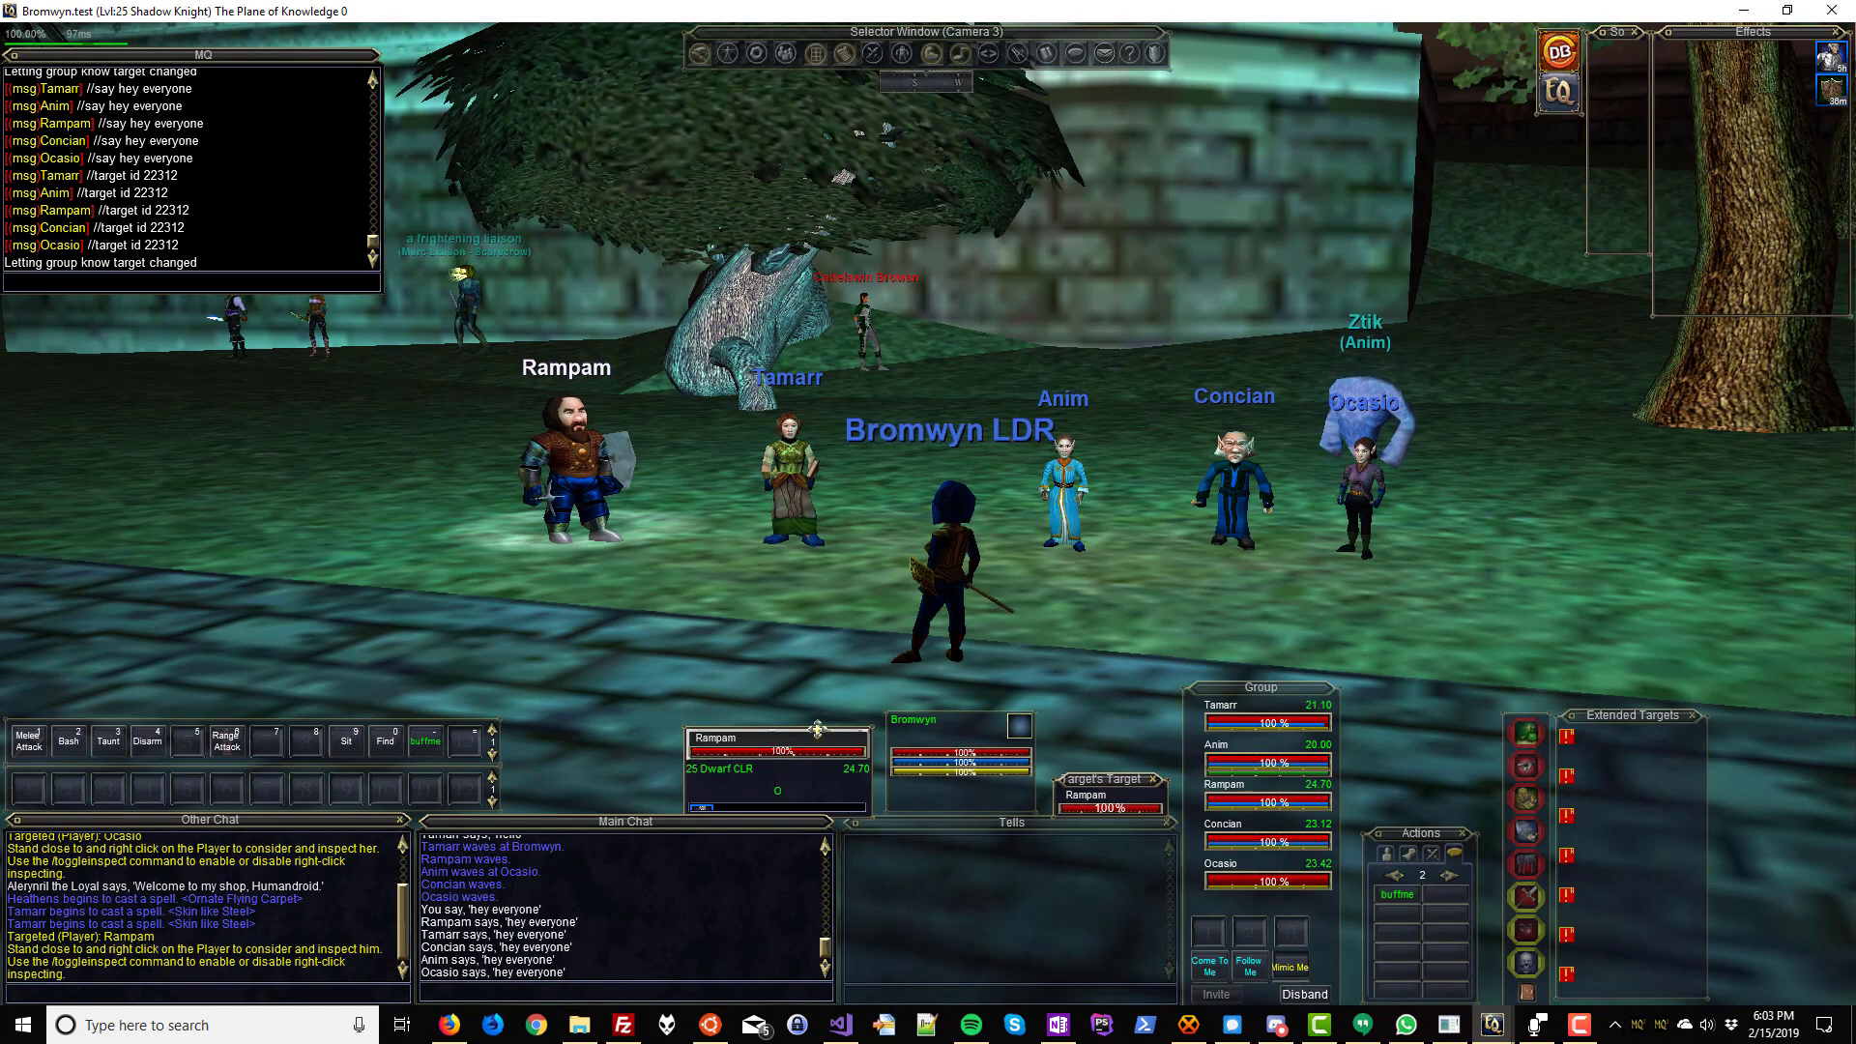
left_click_drag(817, 729, 816, 722)
key("F2")
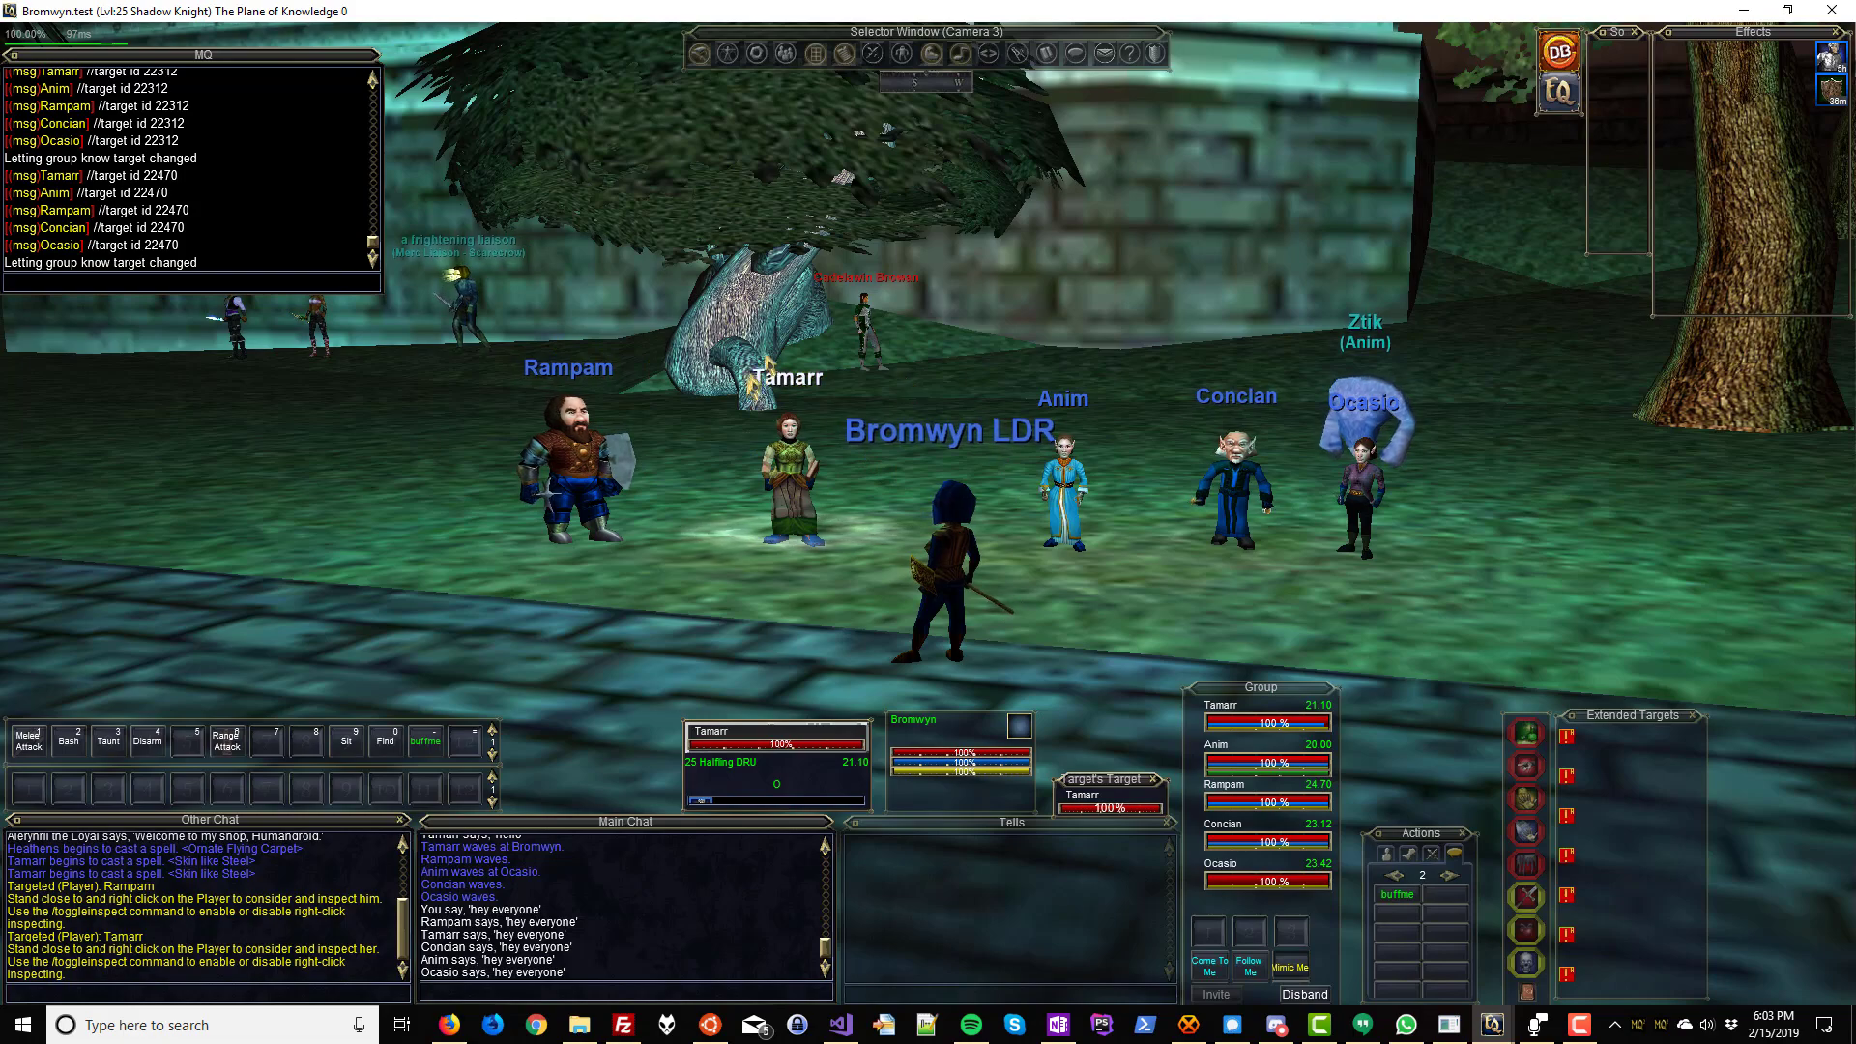
left_click(857, 328)
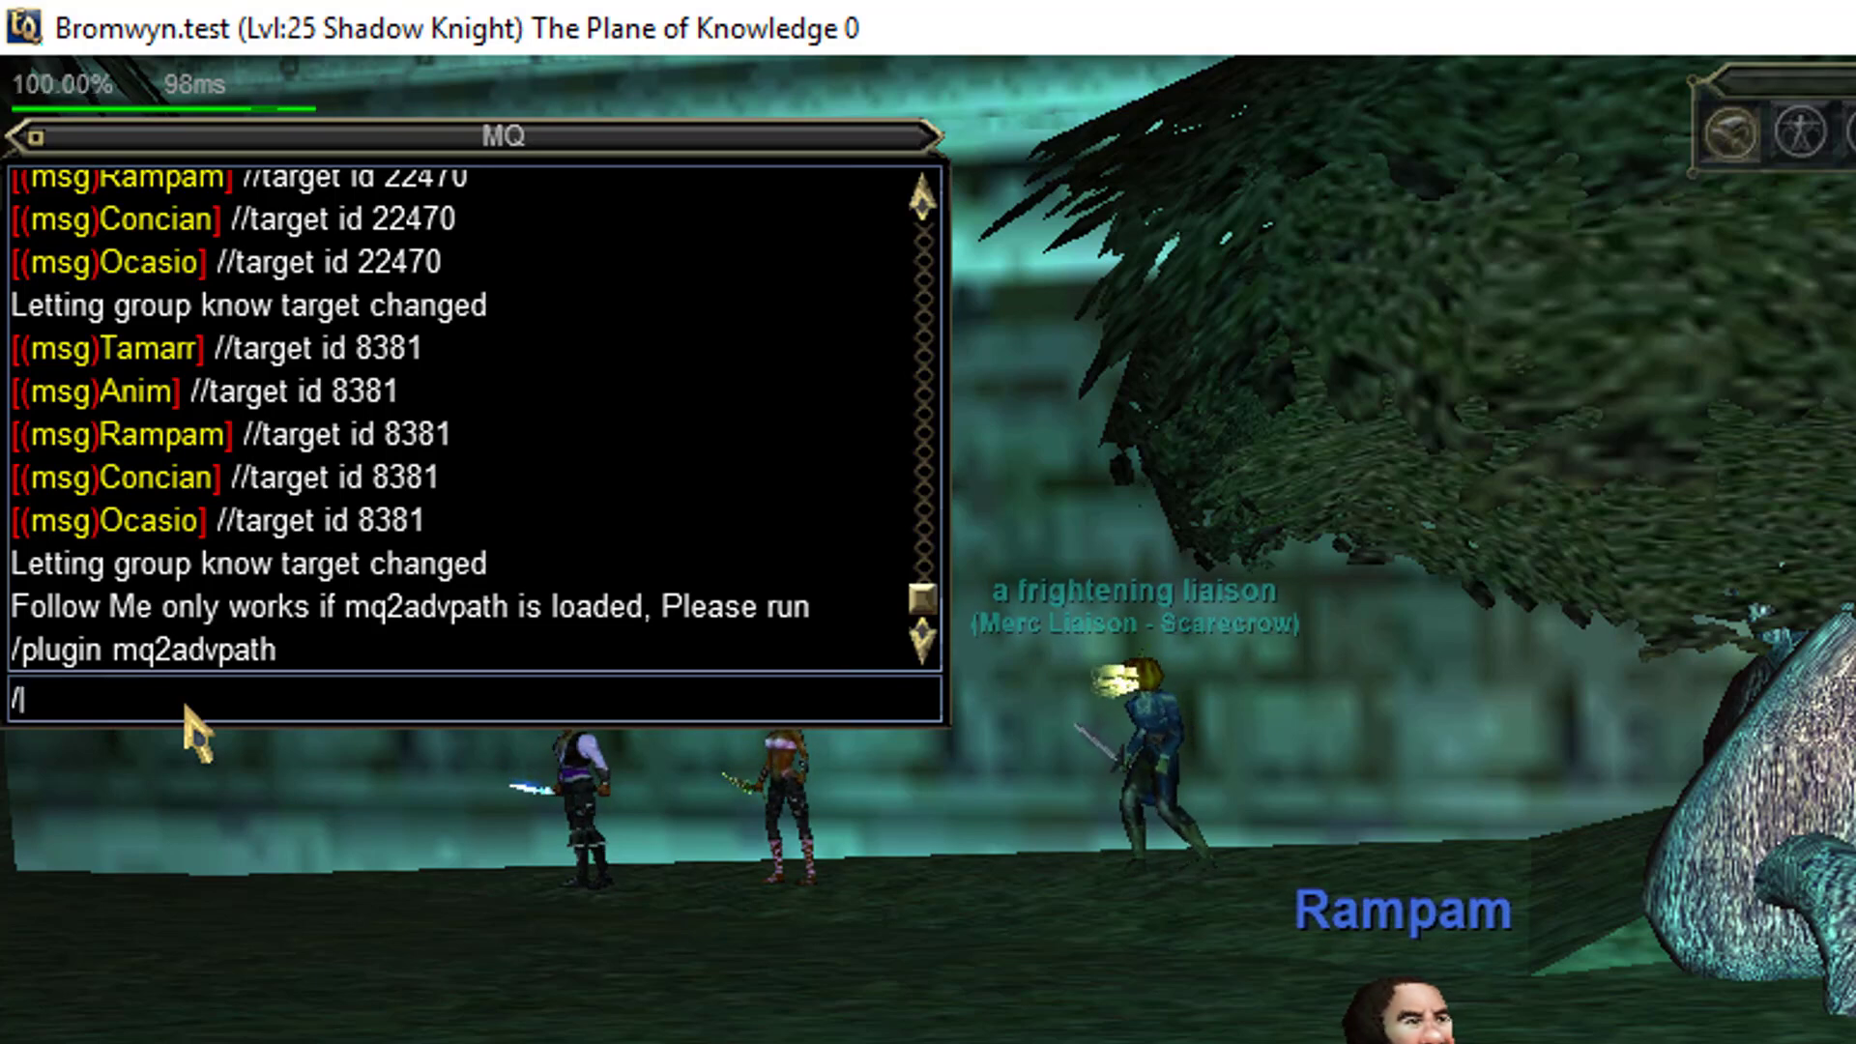
- Send '/bcaa //plugin mq2advpath' to load the plugin on every character
type("bcaa //plugin mq2advpath")
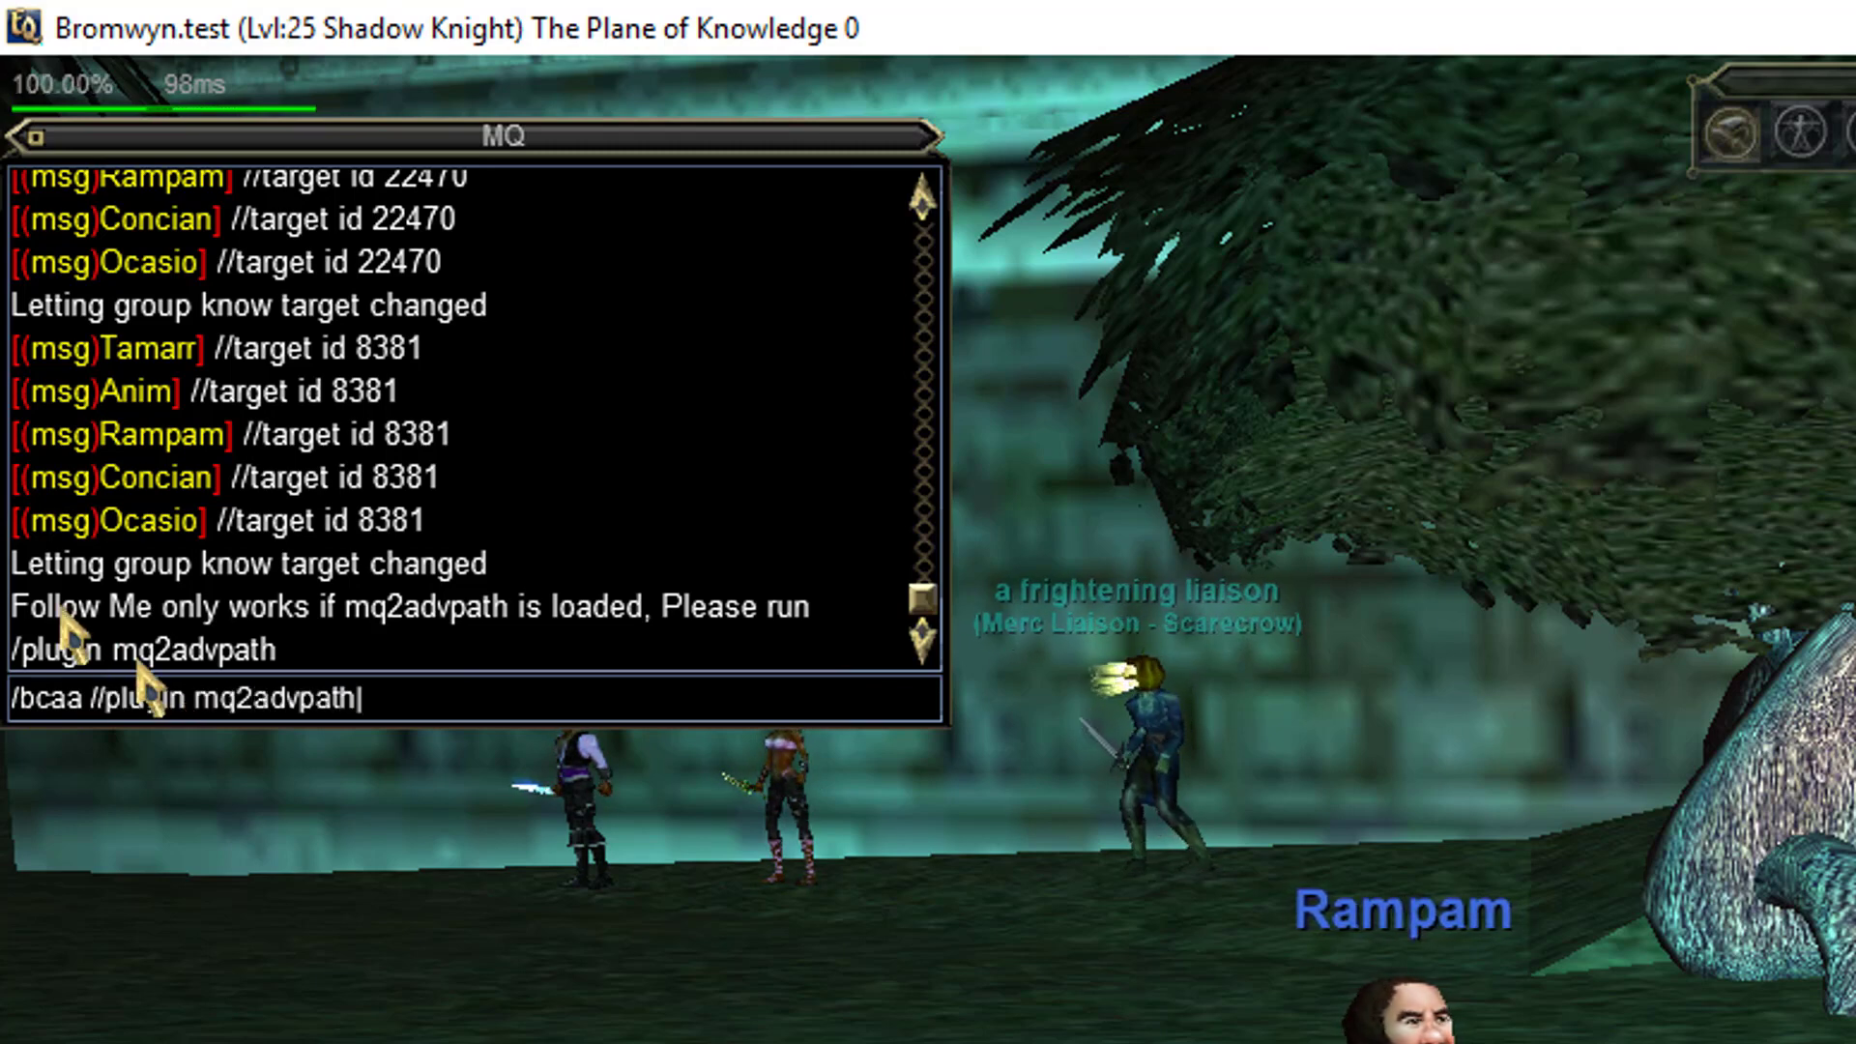
key("Return")
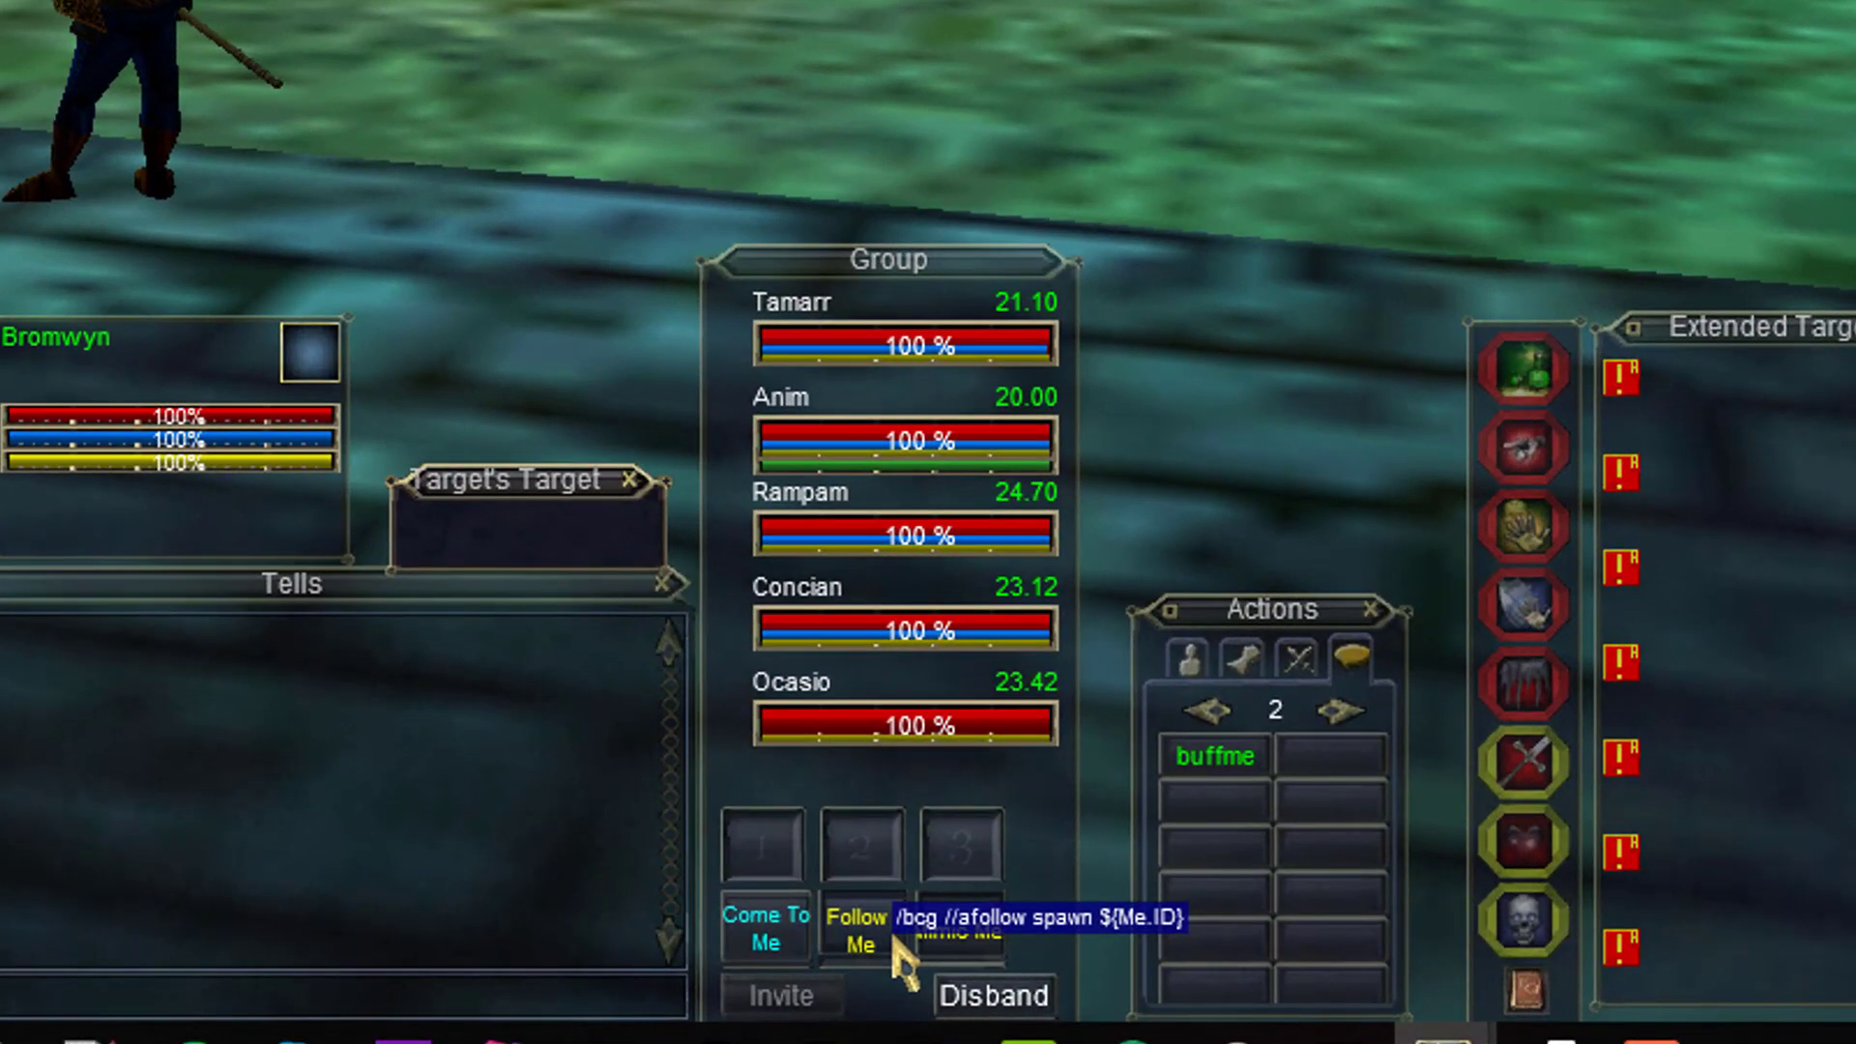
- Have the group follow the leader while running around, then call them over with Come To Me
left_click(1203, 959)
key("Up")
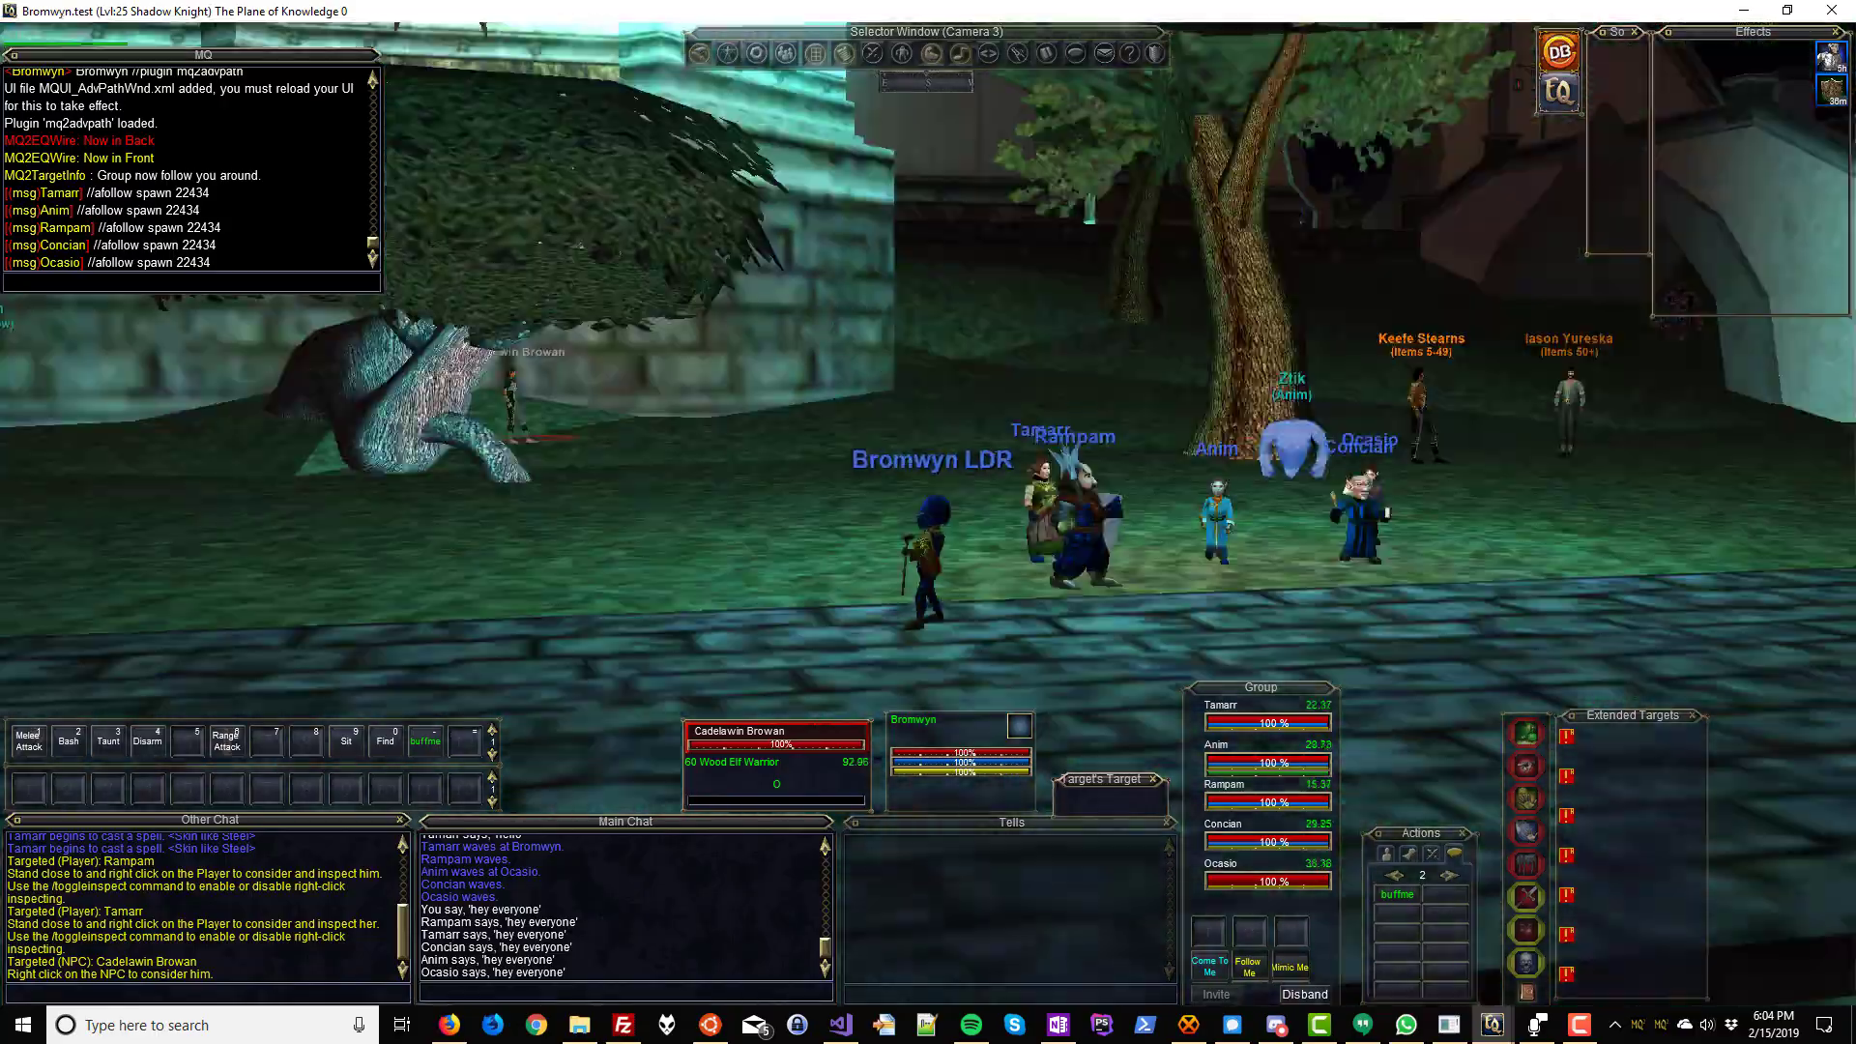
key("Left")
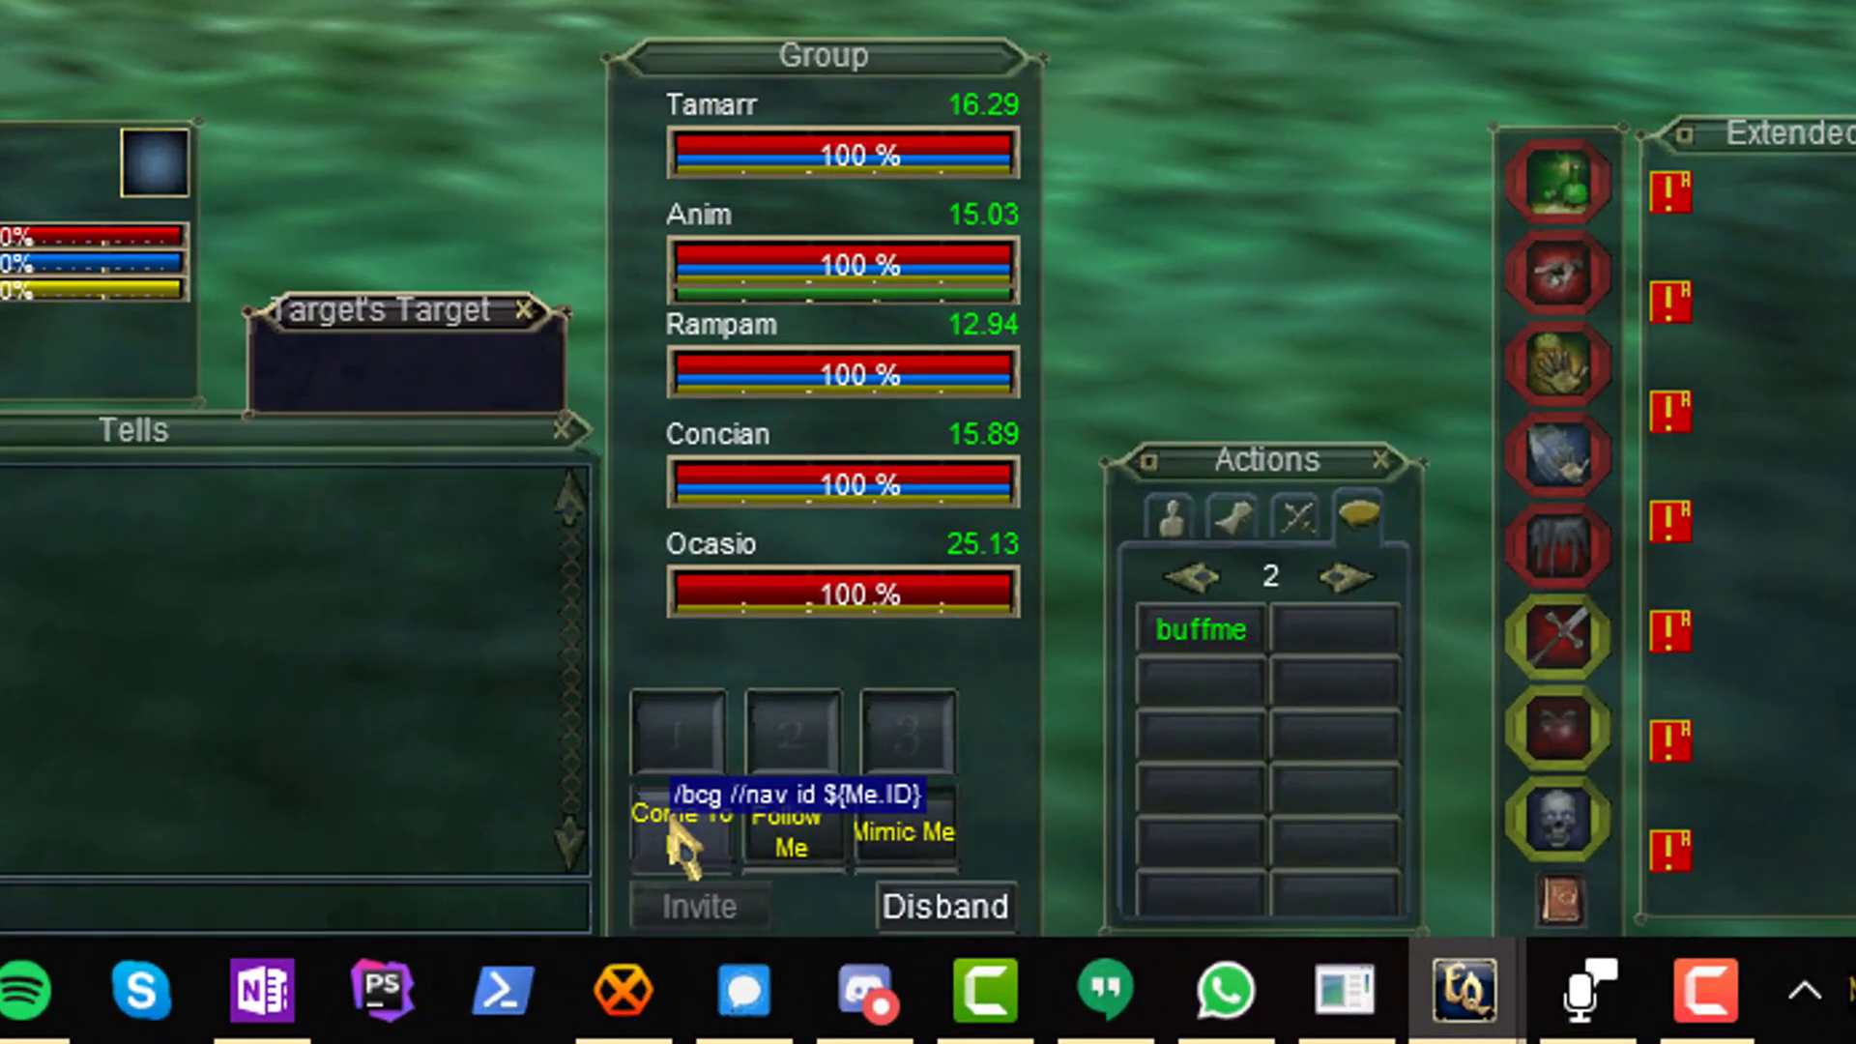
left_click(681, 831)
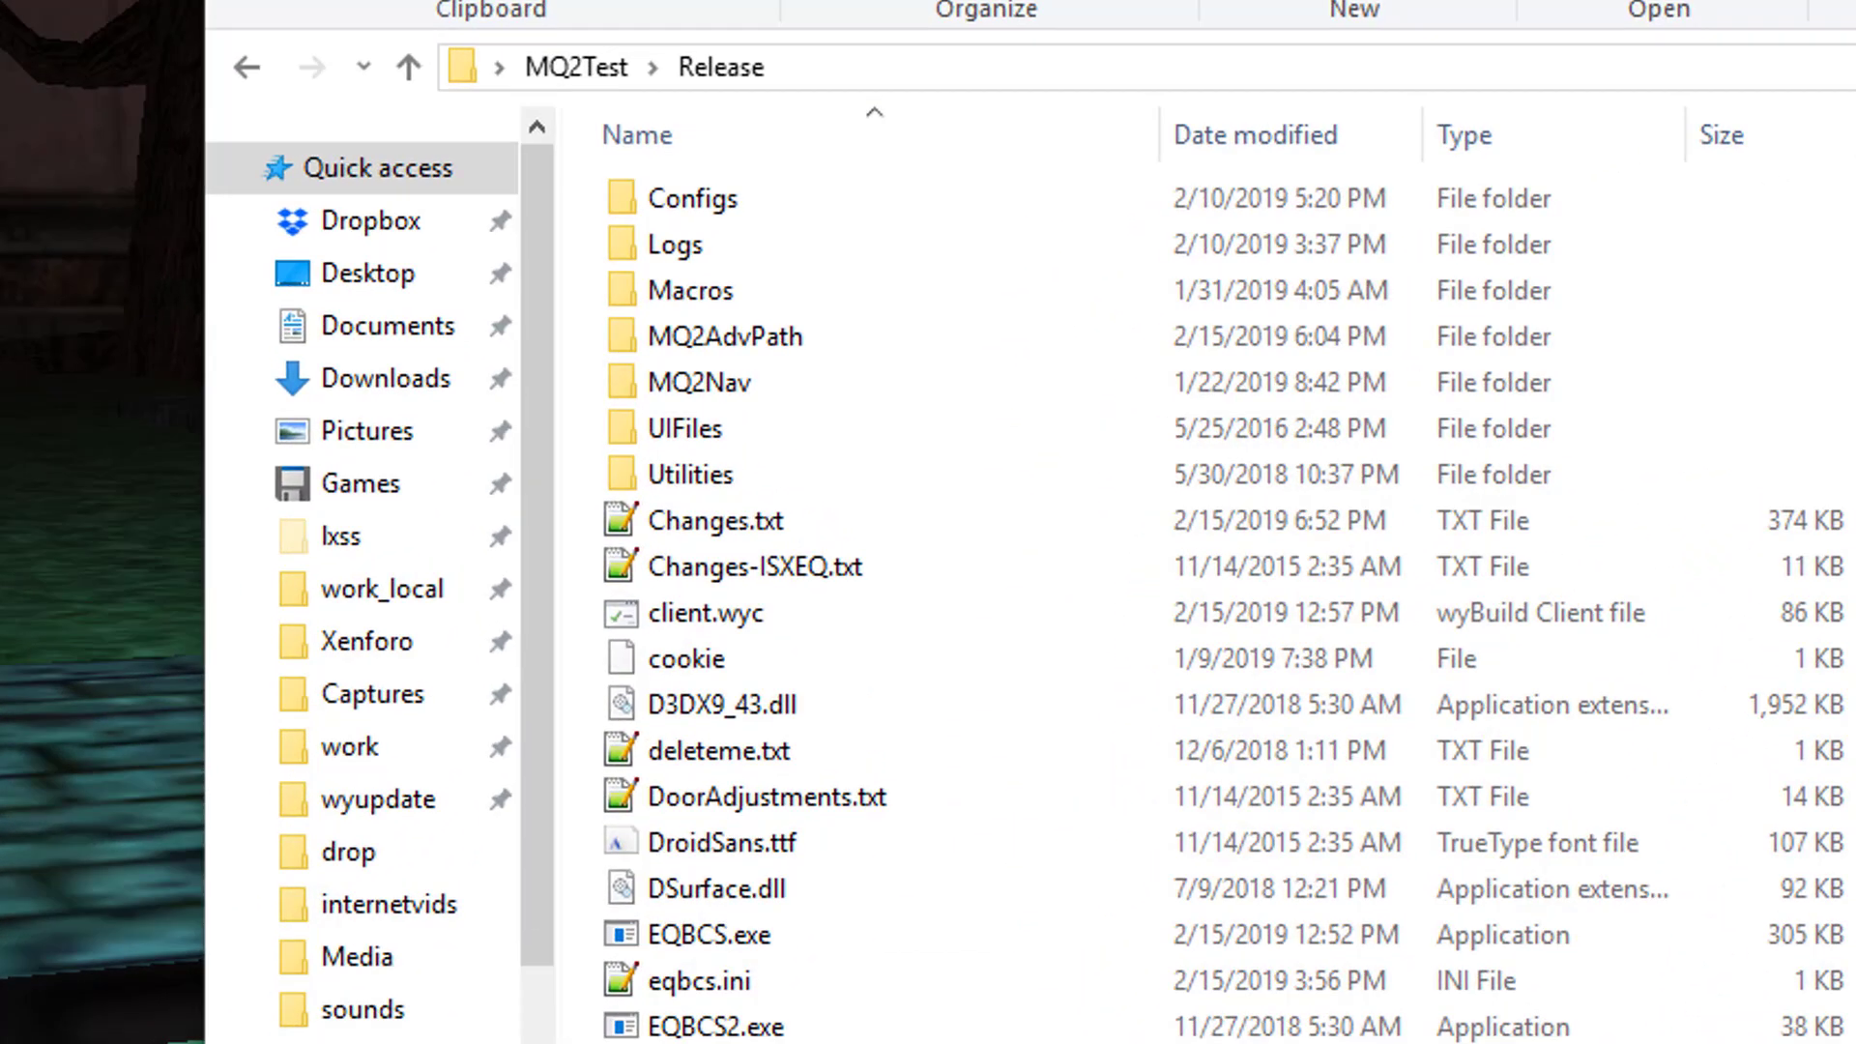
- Open Utilities\eqbci in the Release folder and launch eqbci.exe
left_click(668, 490)
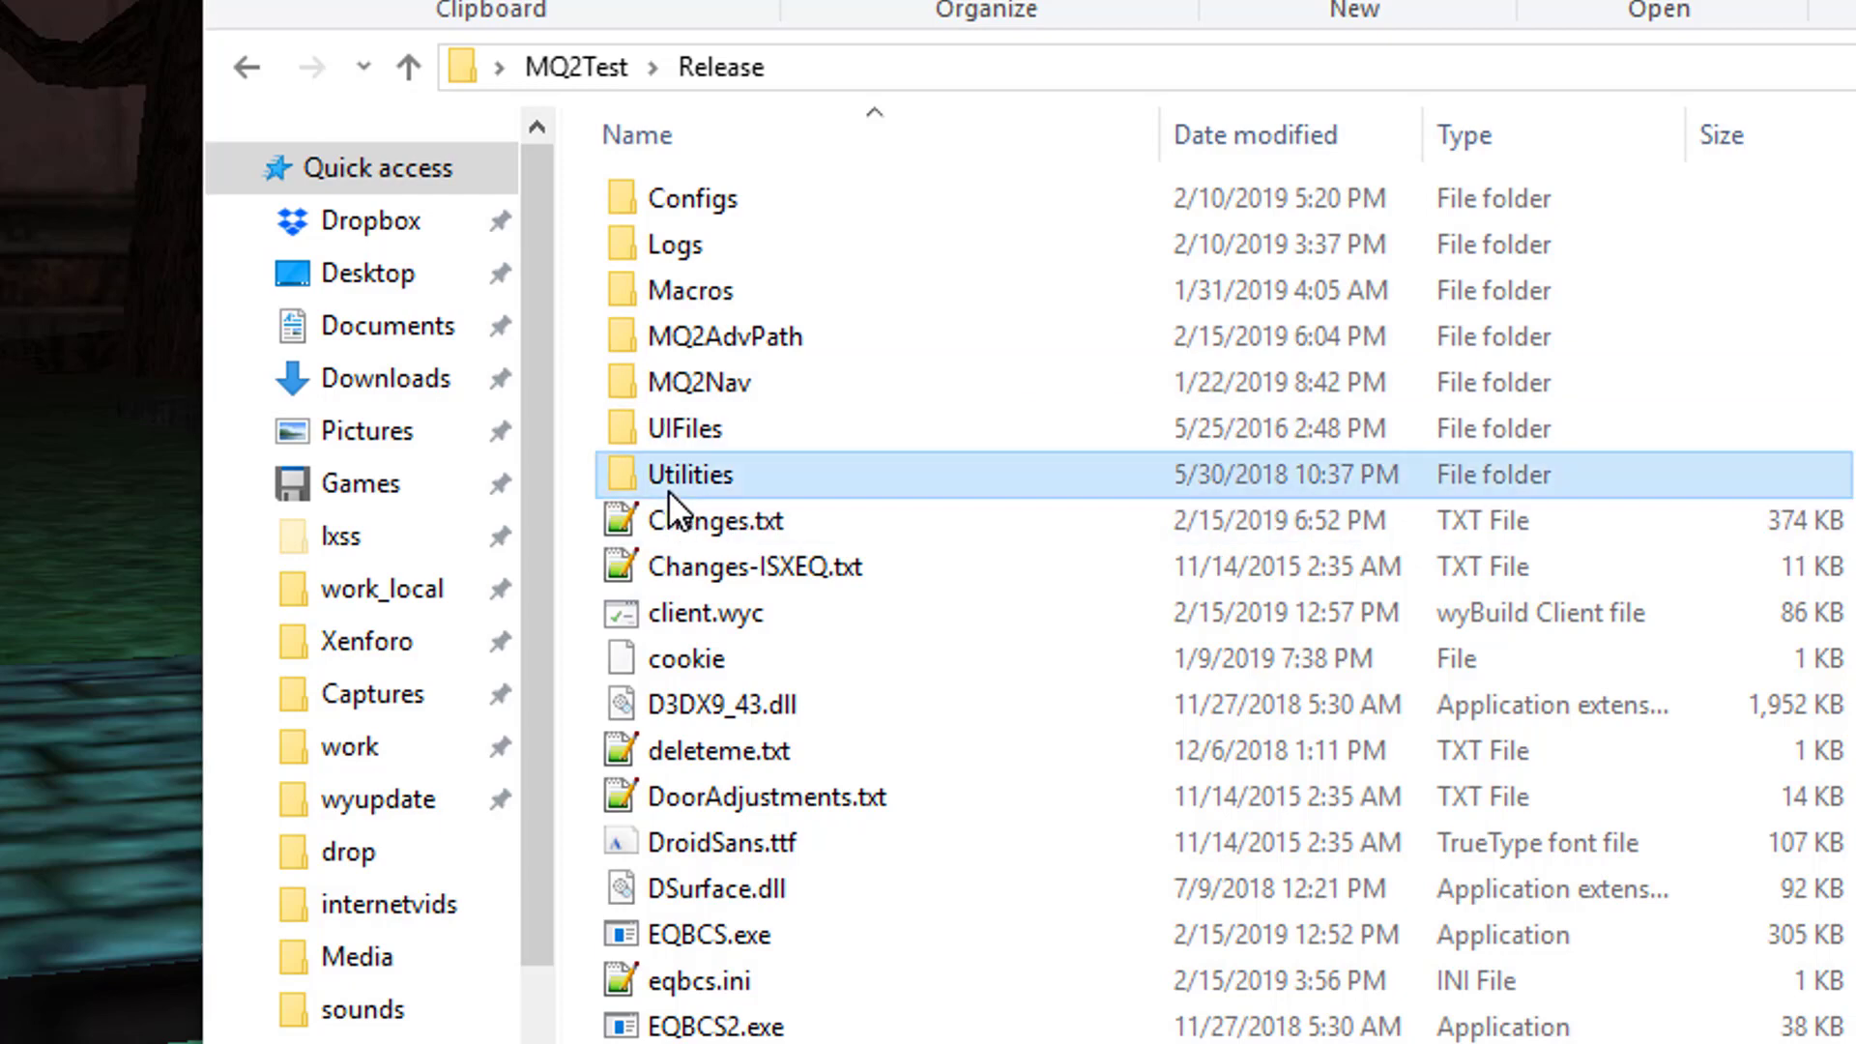
double_click(669, 490)
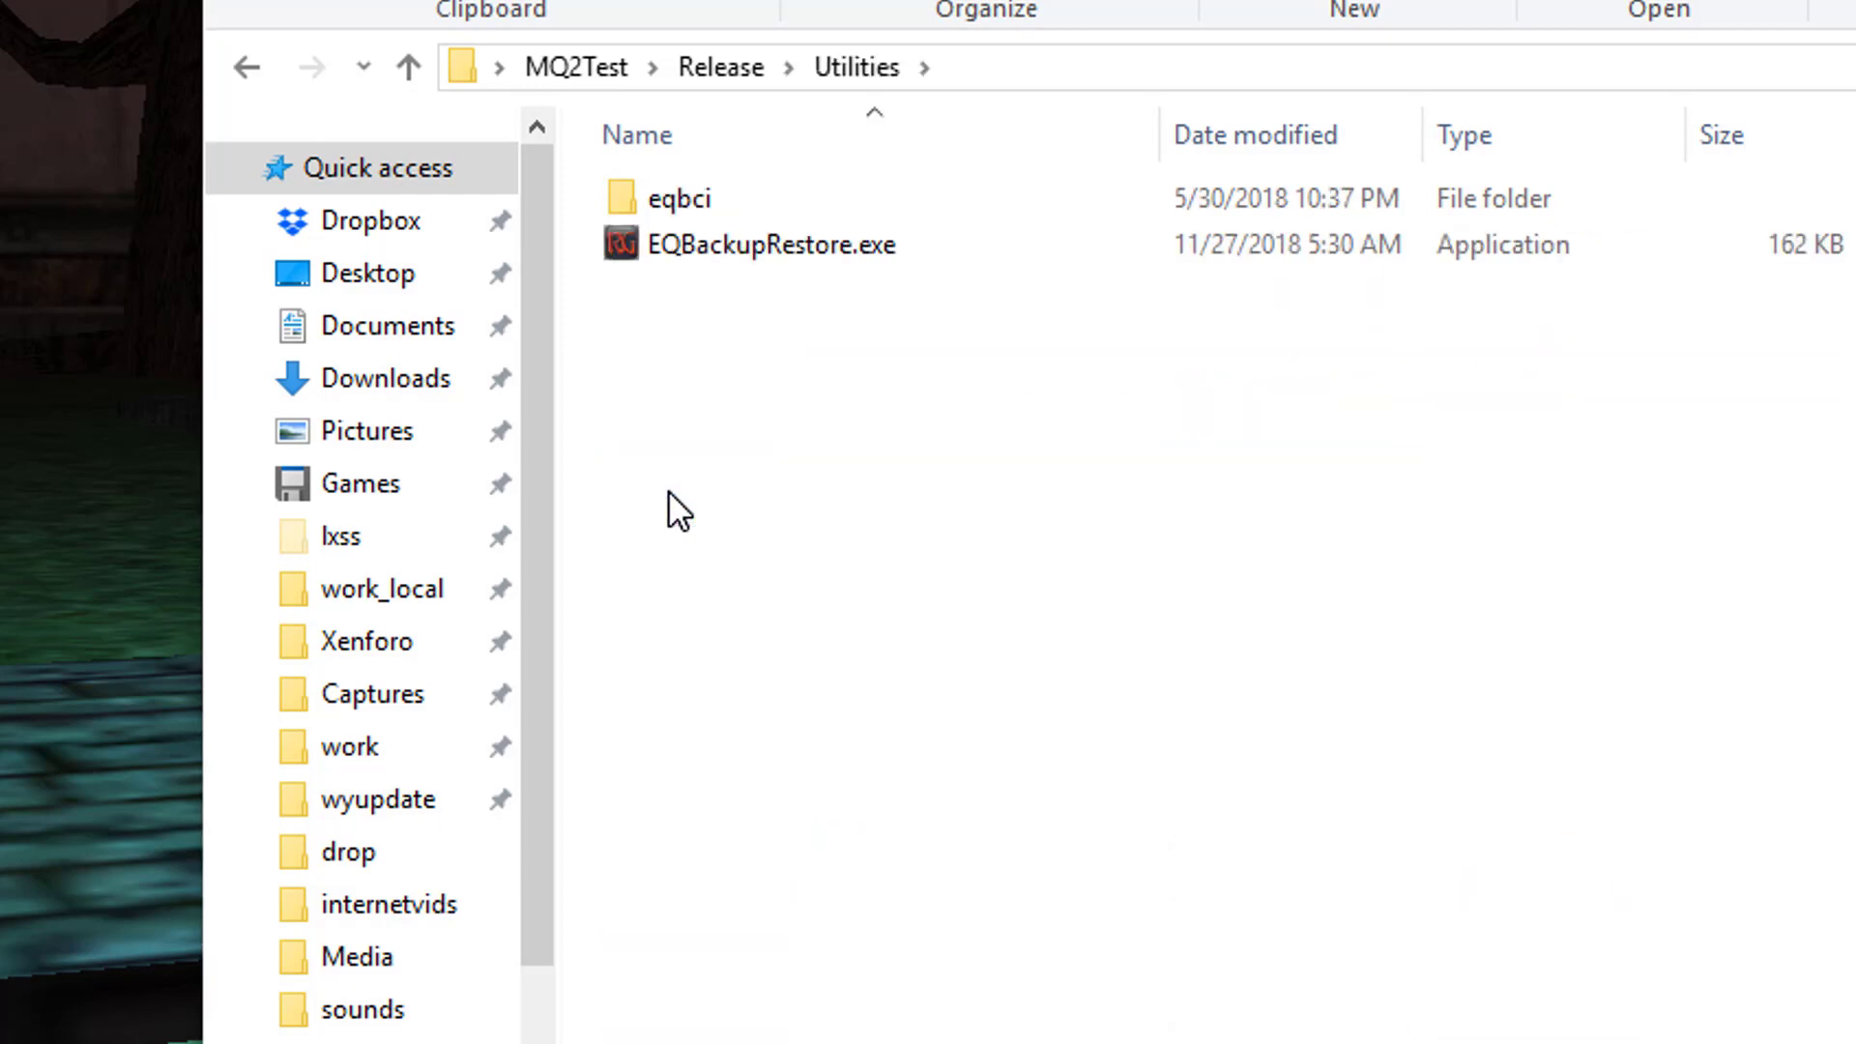
double_click(679, 206)
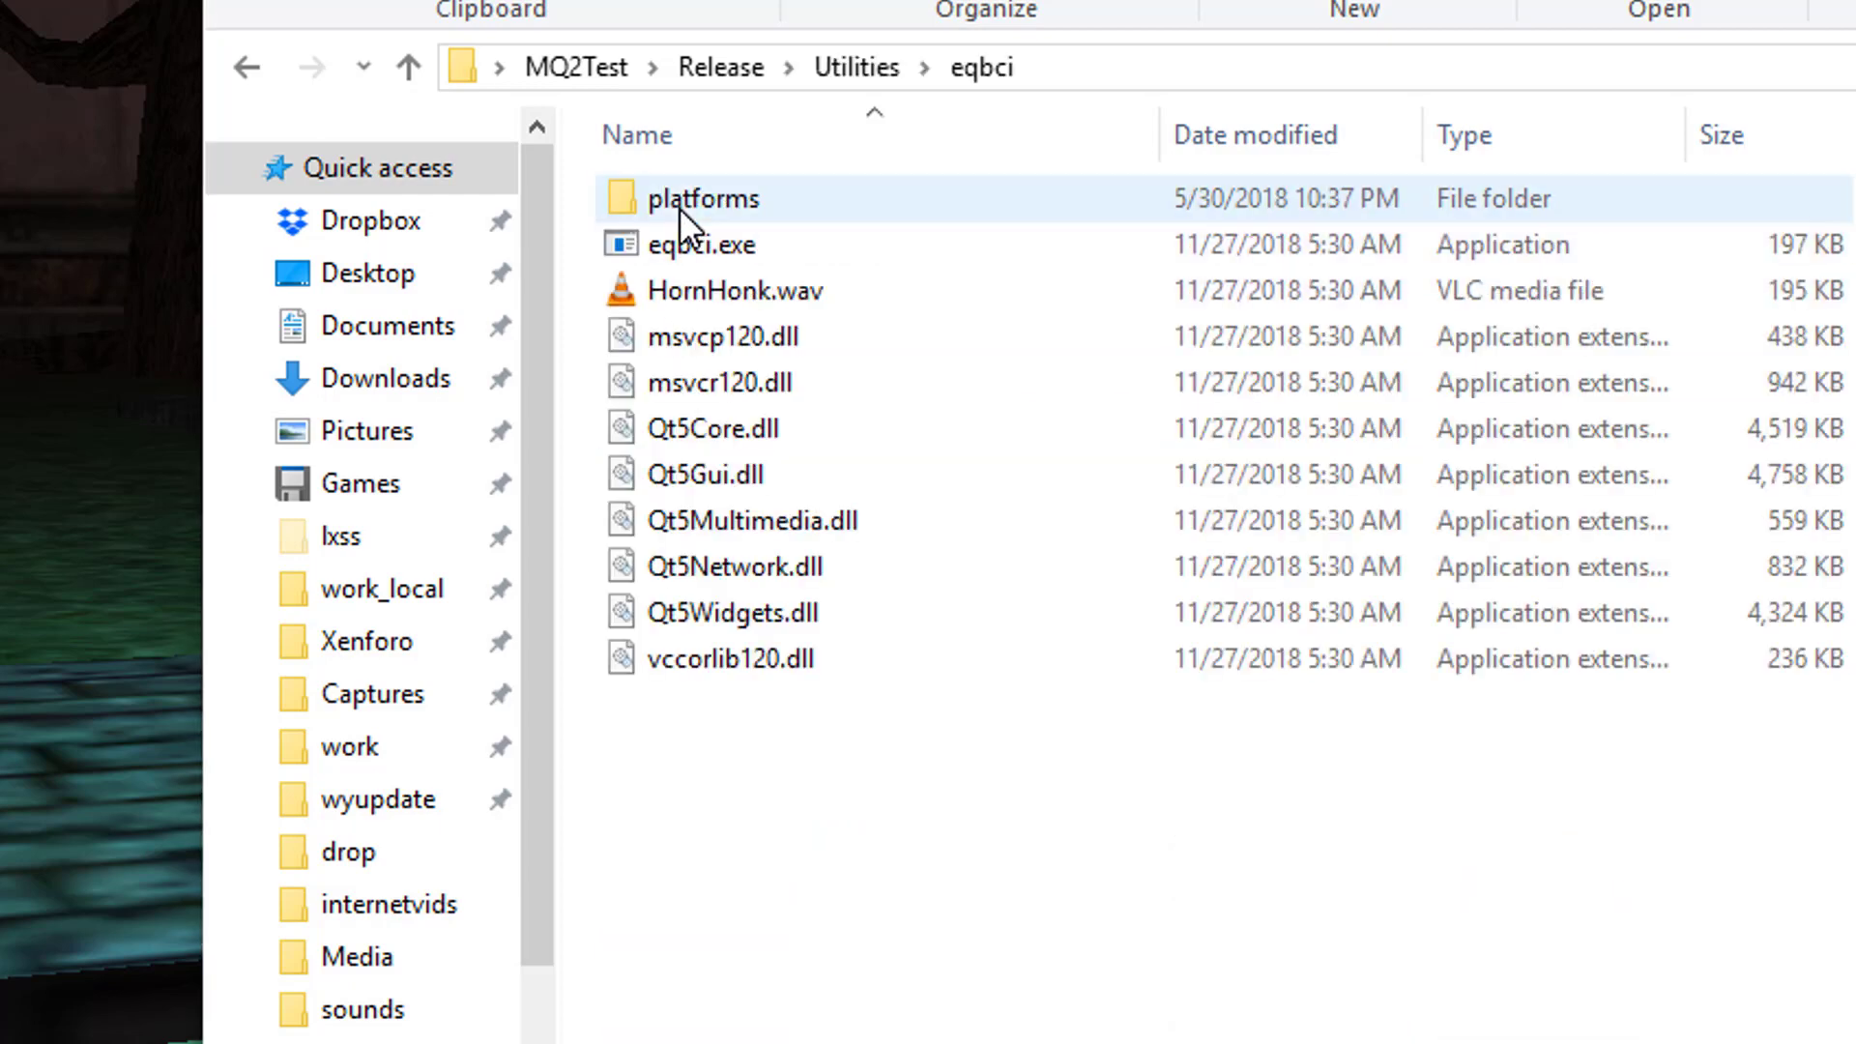
double_click(752, 245)
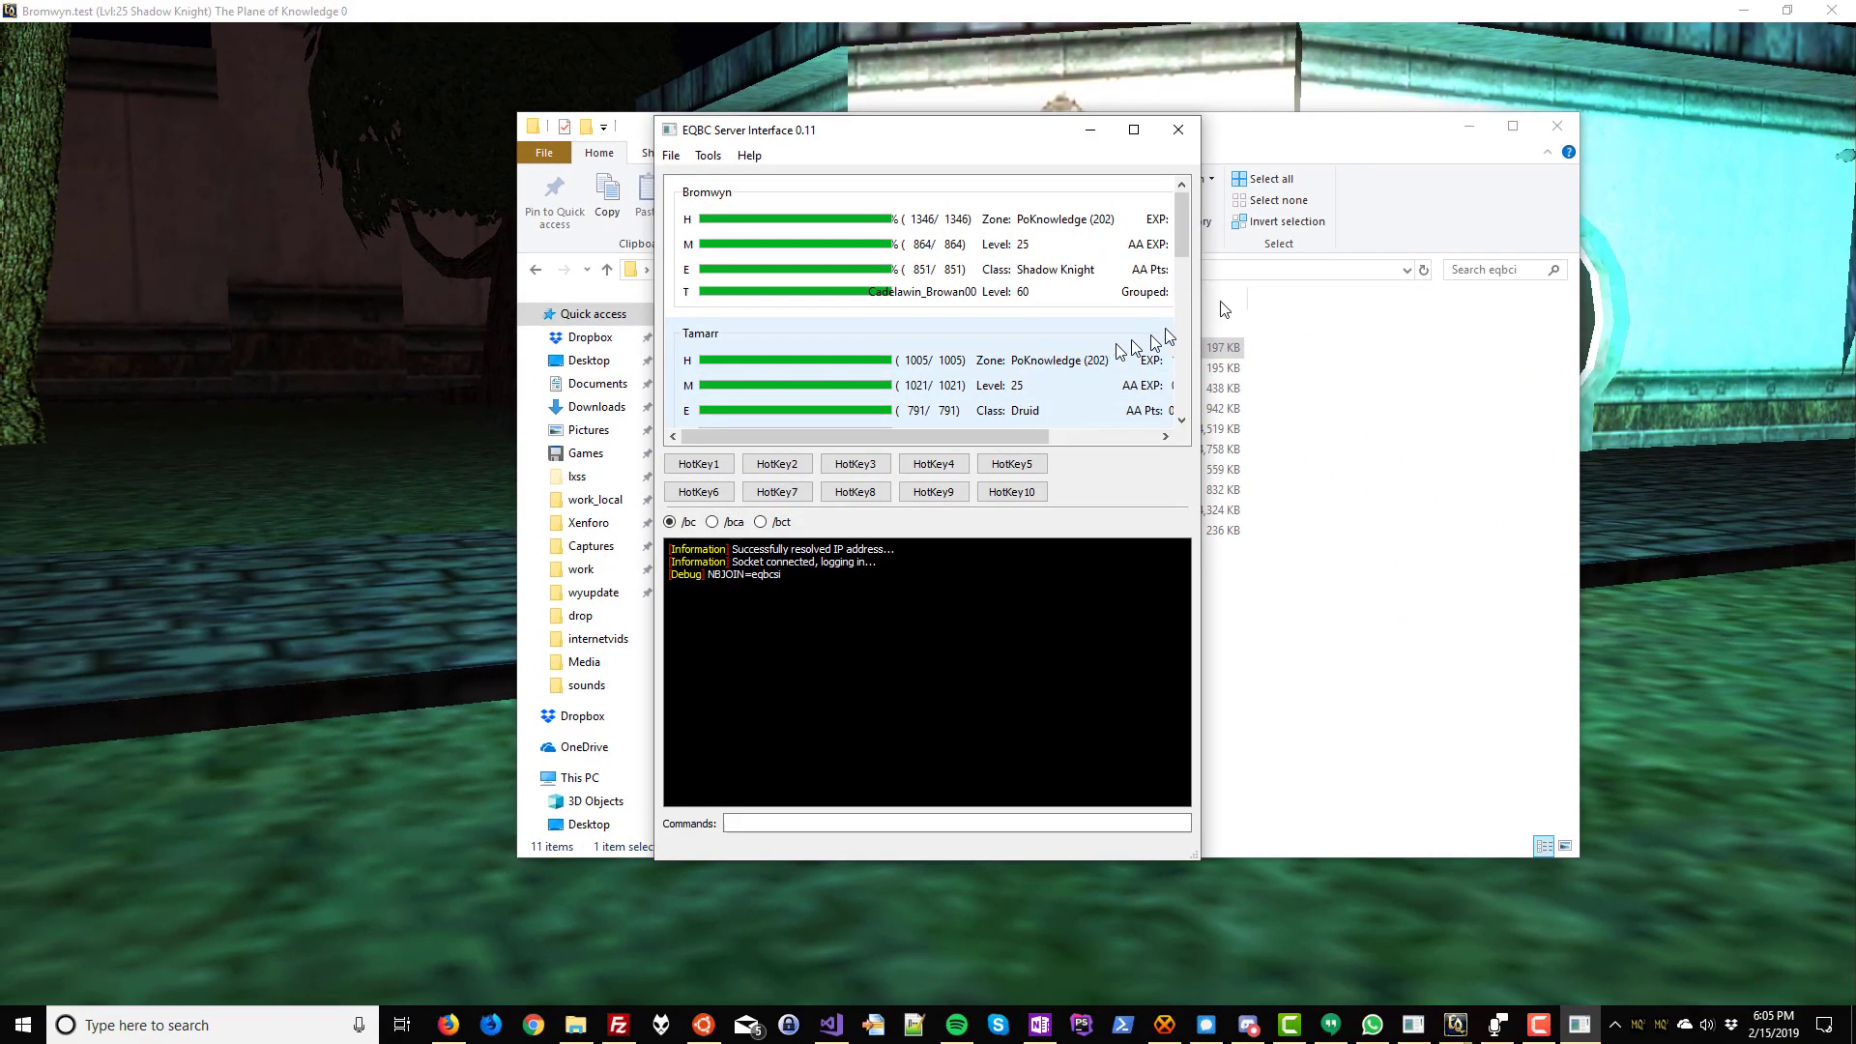
- Minimize File Explorer, move the EQBC window right, scroll the character list, and focus the Commands box
left_click(1471, 127)
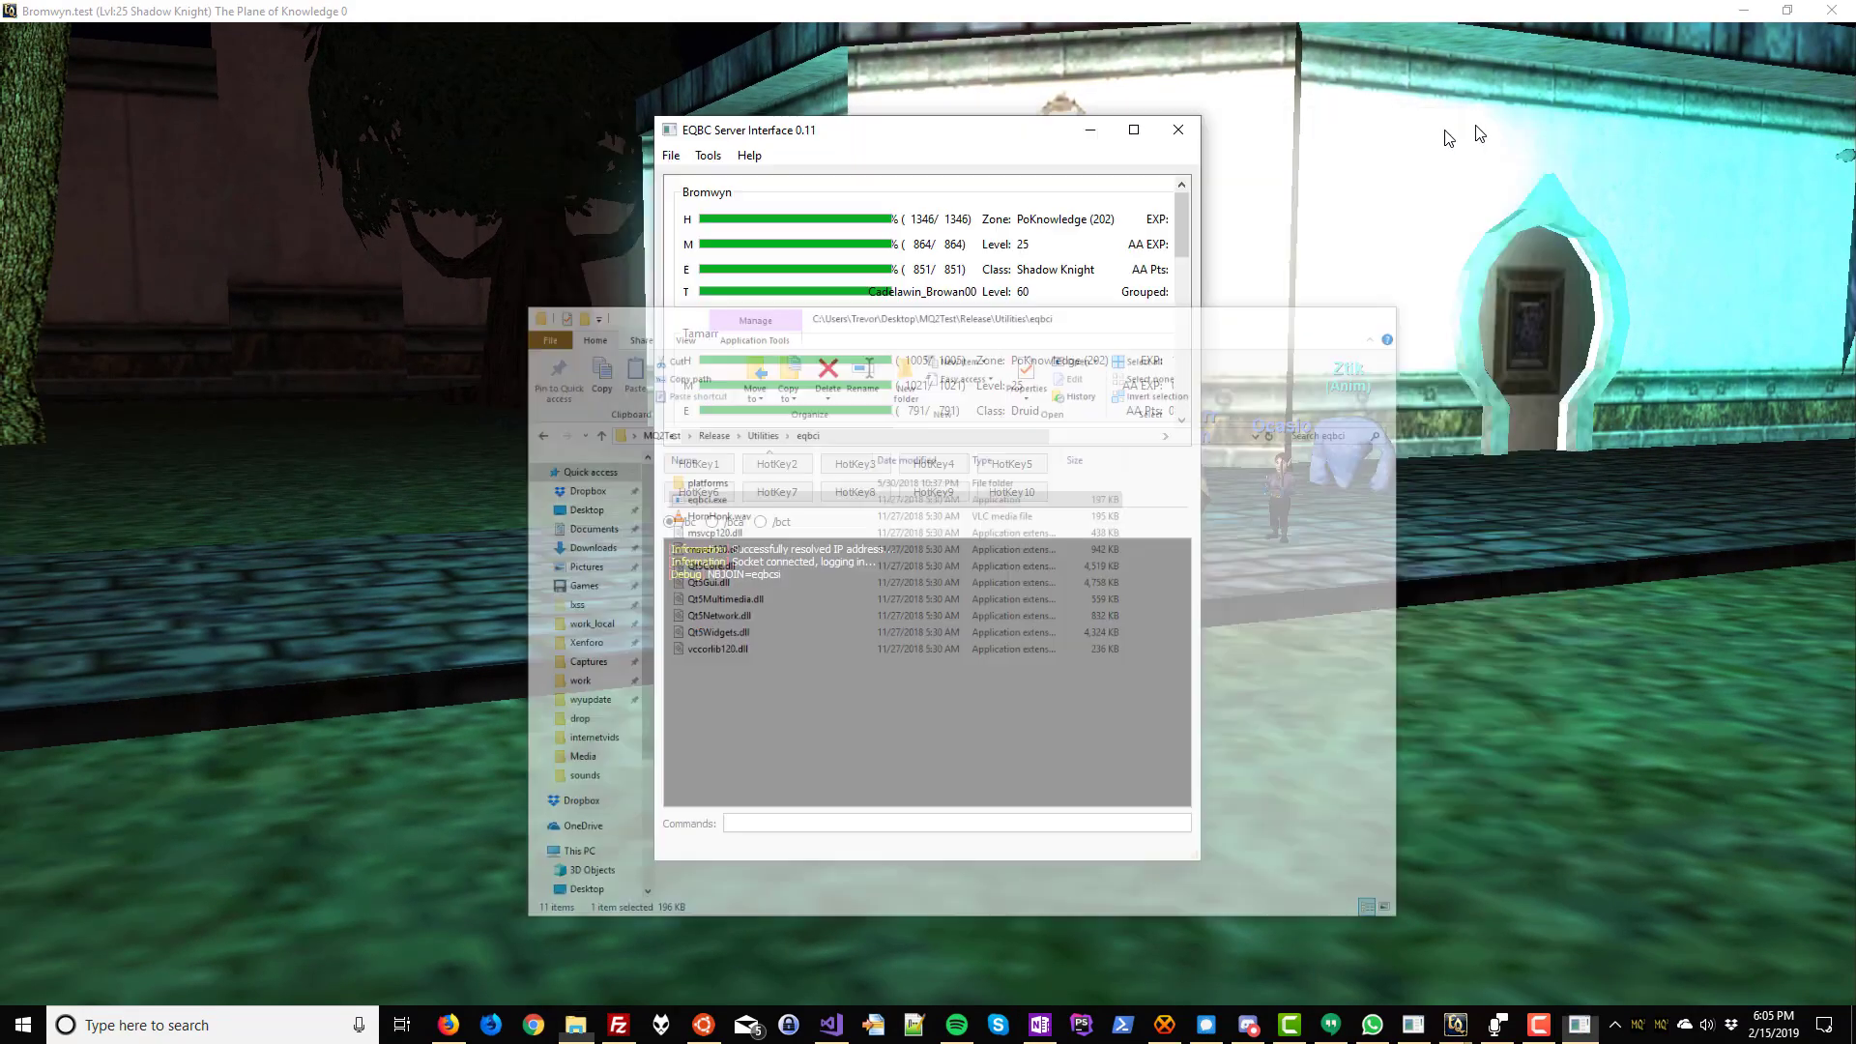
left_click_drag(1042, 153, 1401, 145)
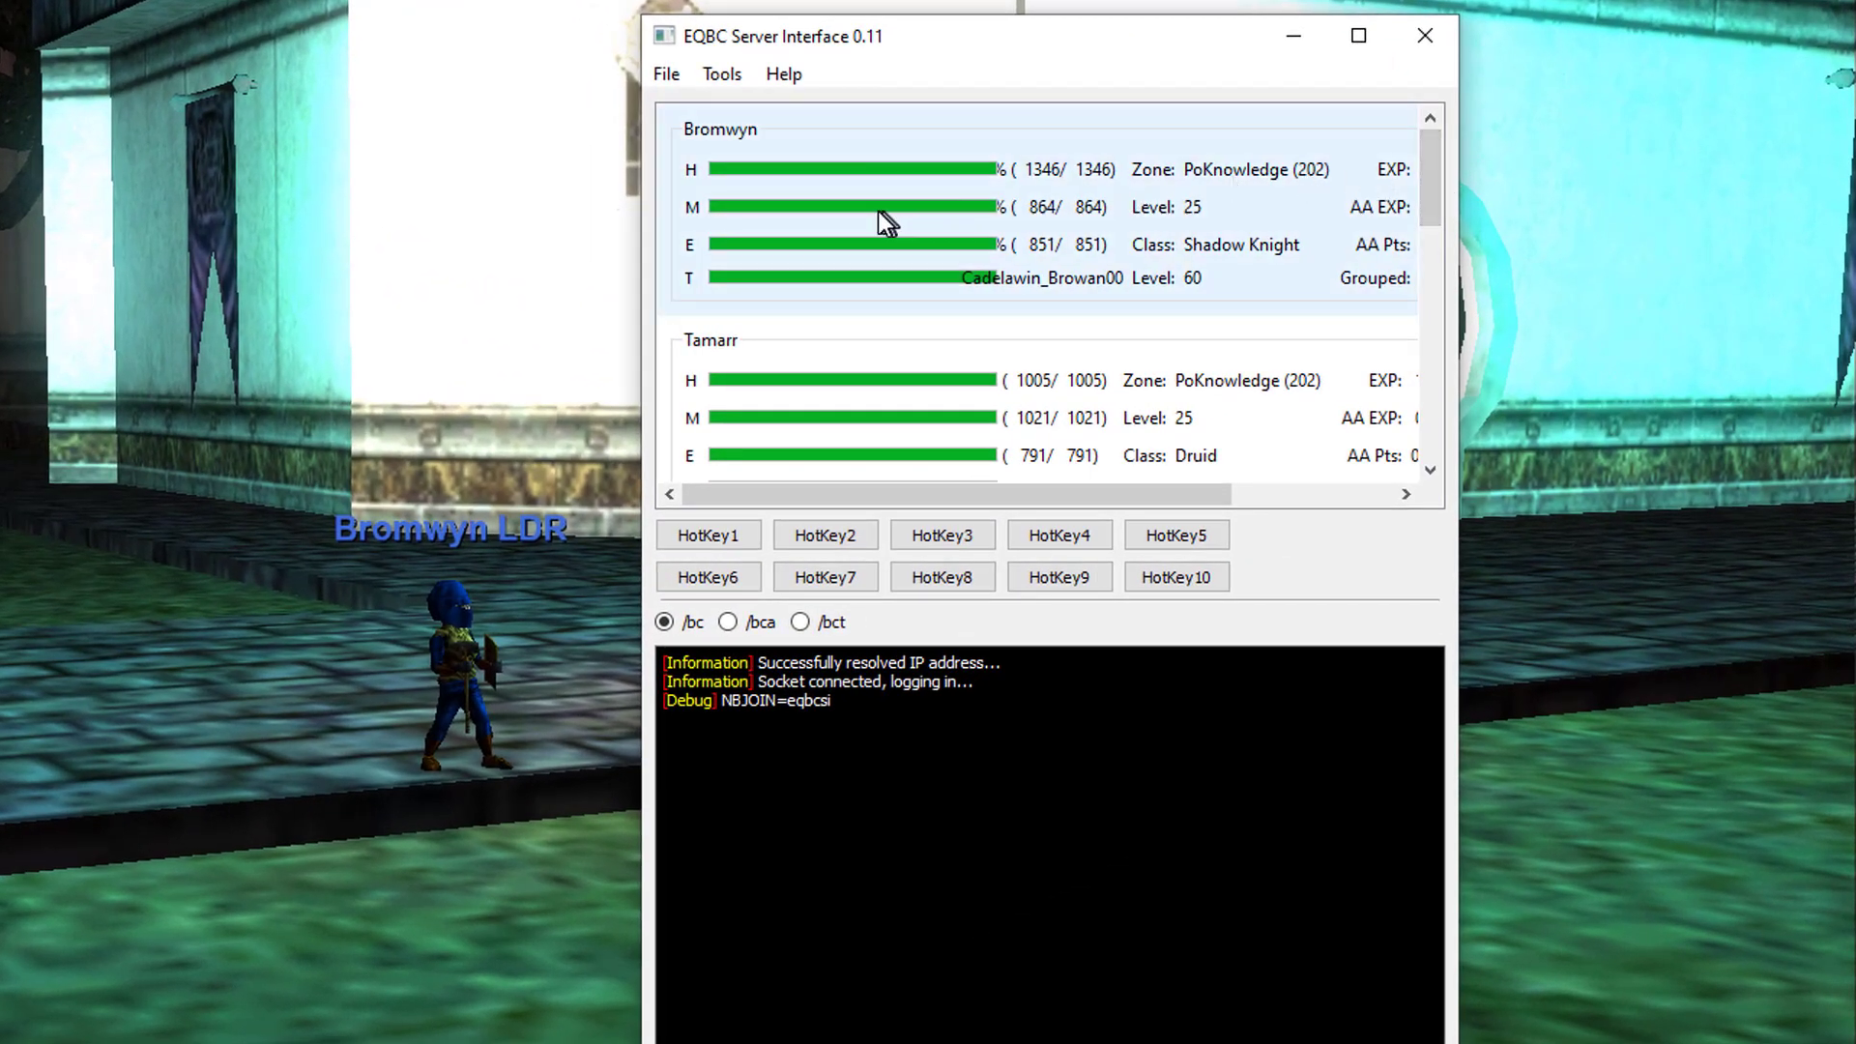
left_click_drag(1431, 160, 1463, 300)
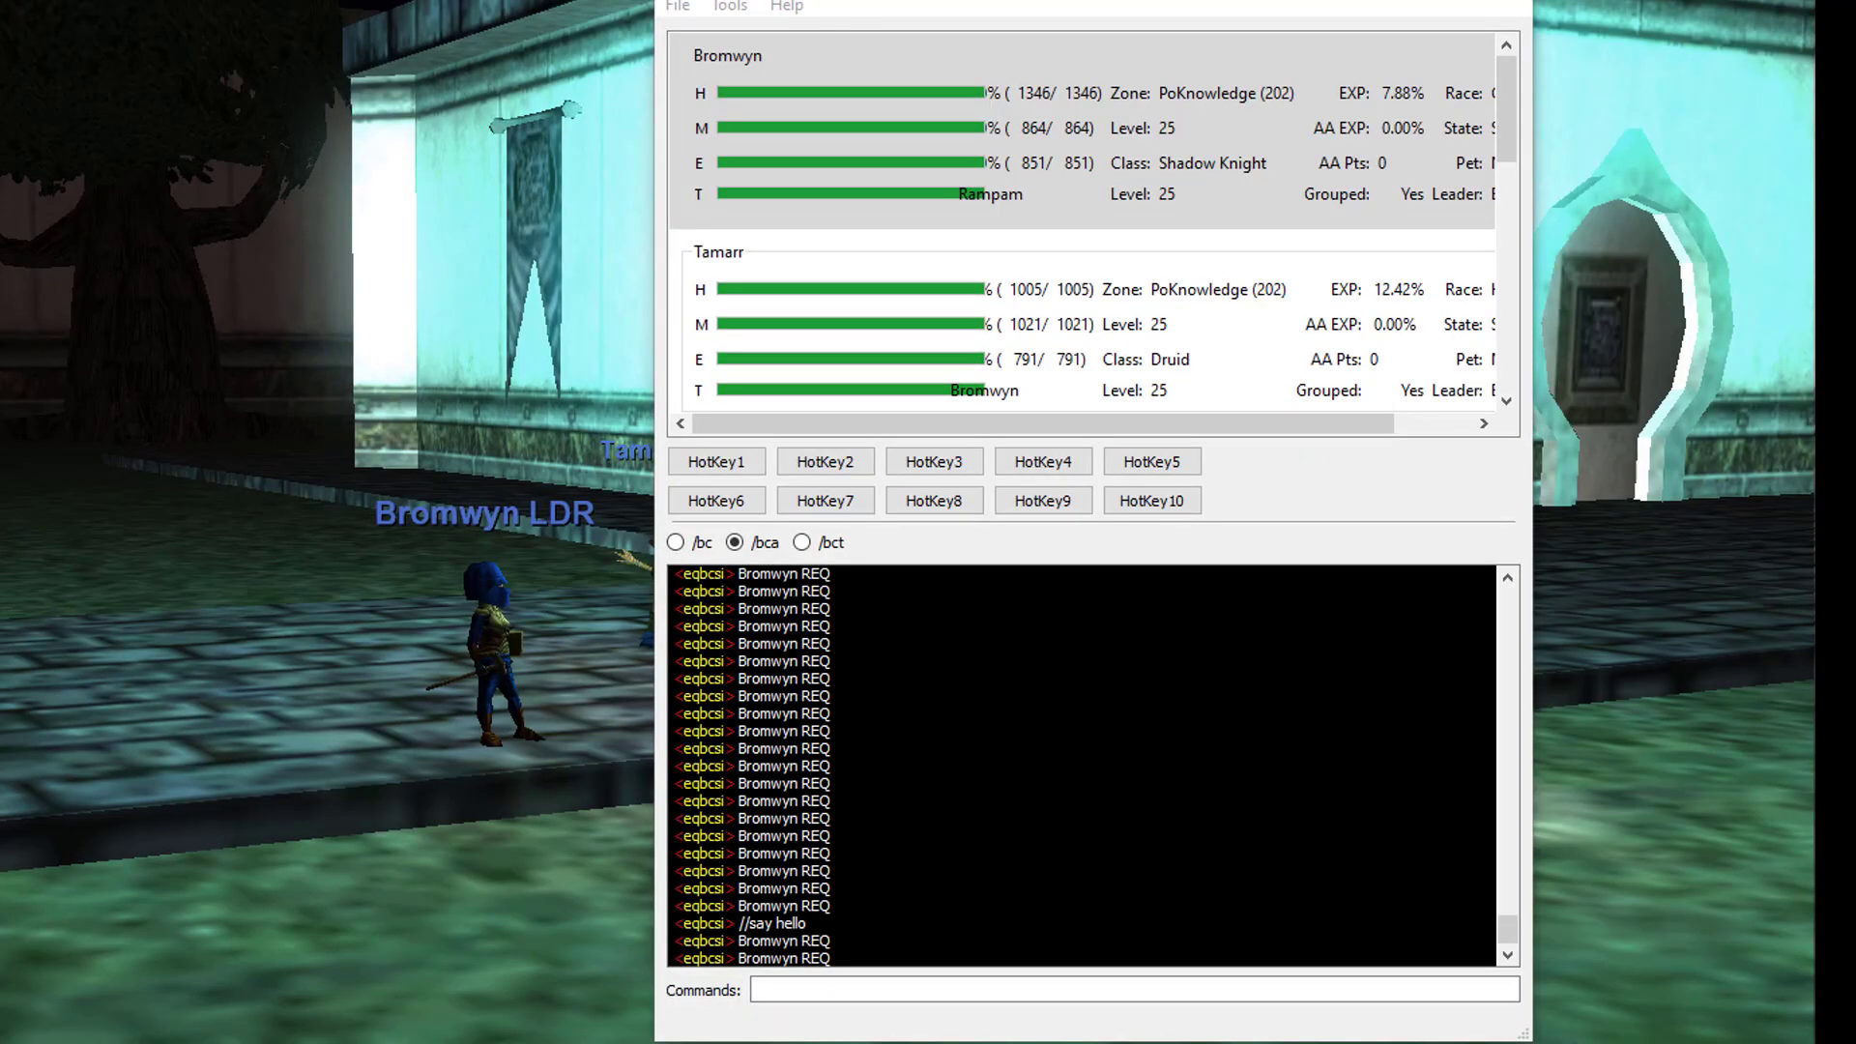
left_click(804, 988)
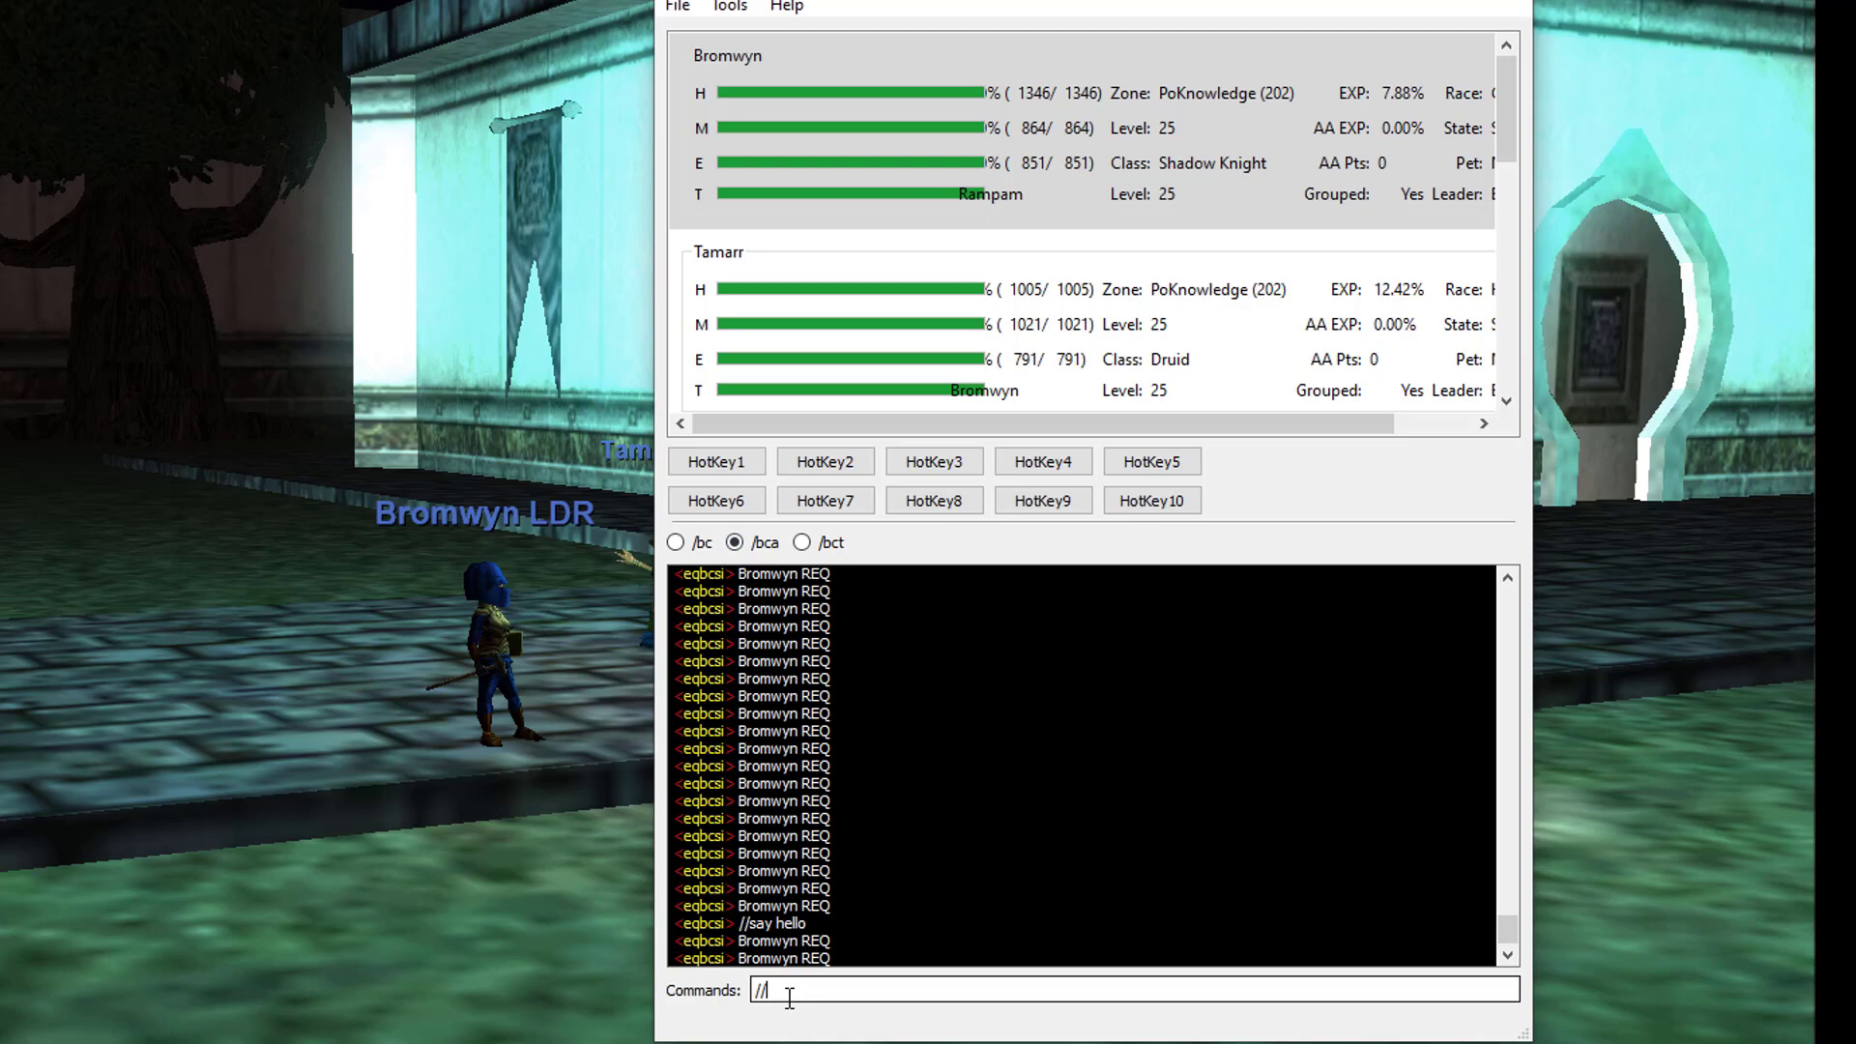
- Send the //say hello, then switch to /bct with Tamarr selected and enter '//cast 2'
key("Return")
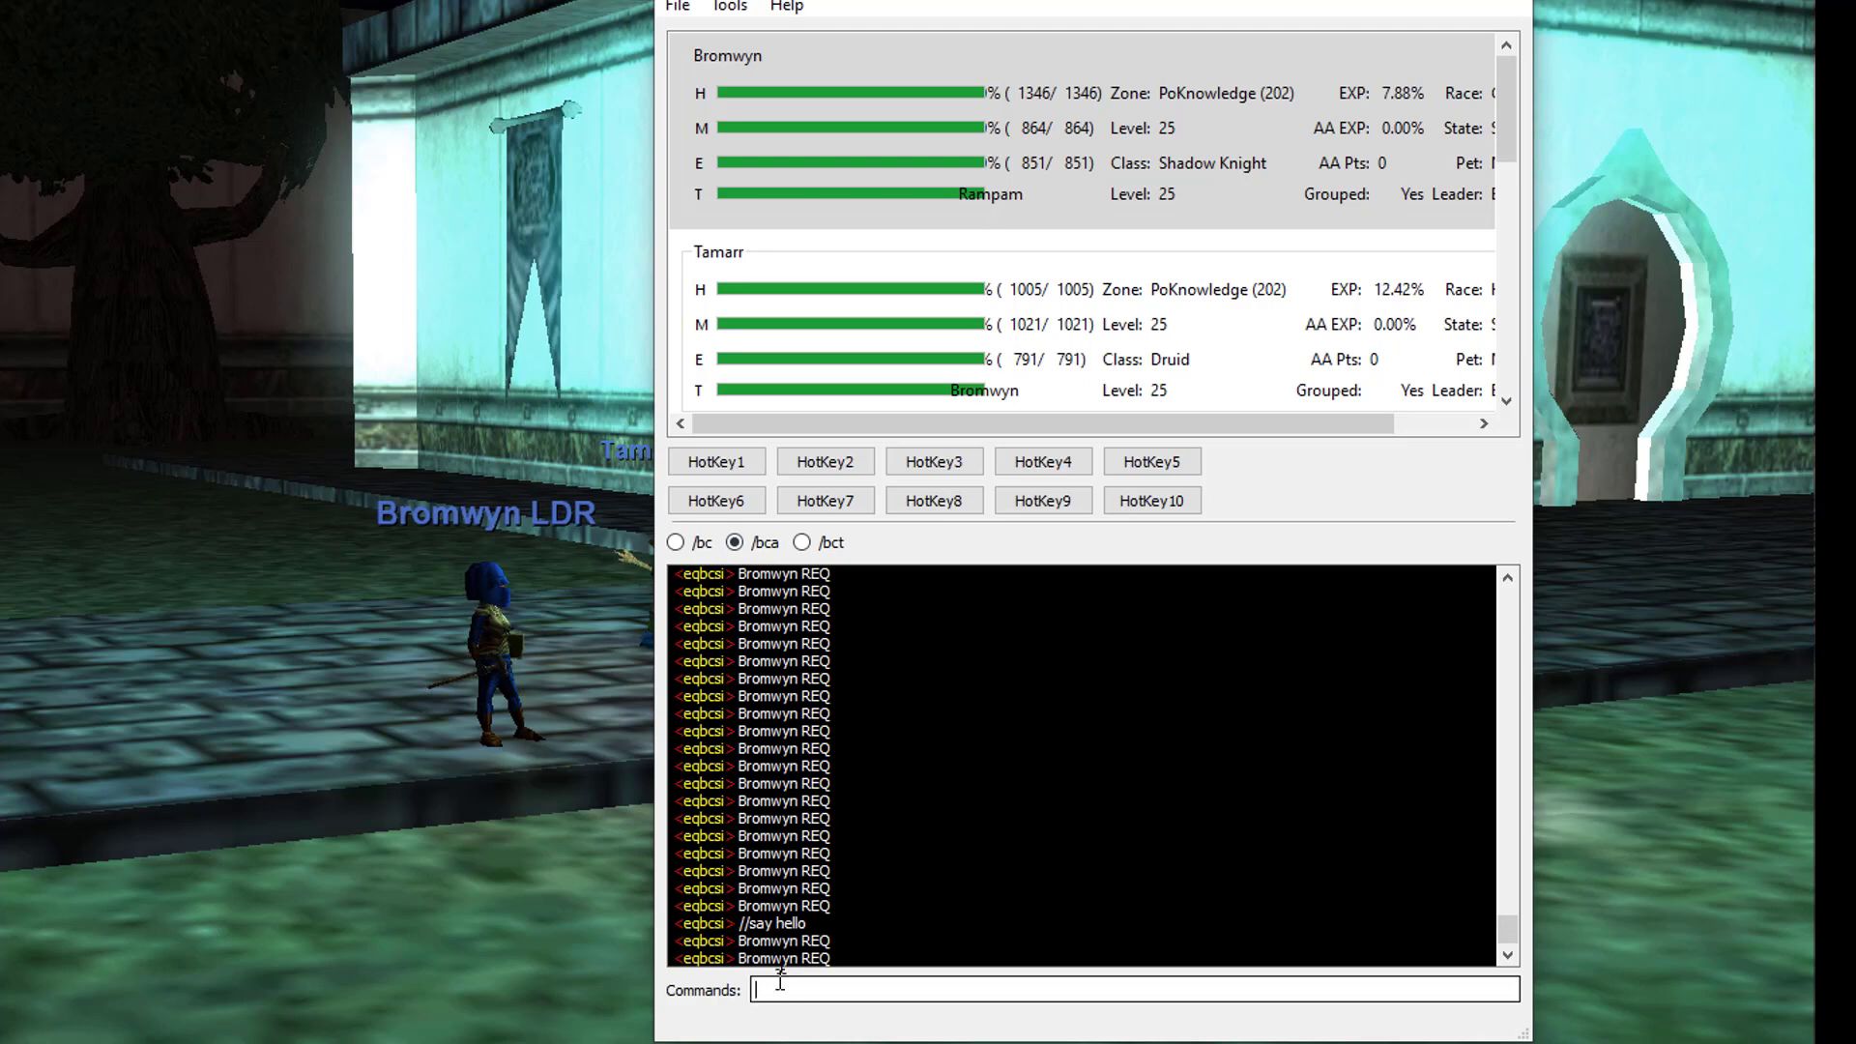
left_click(802, 543)
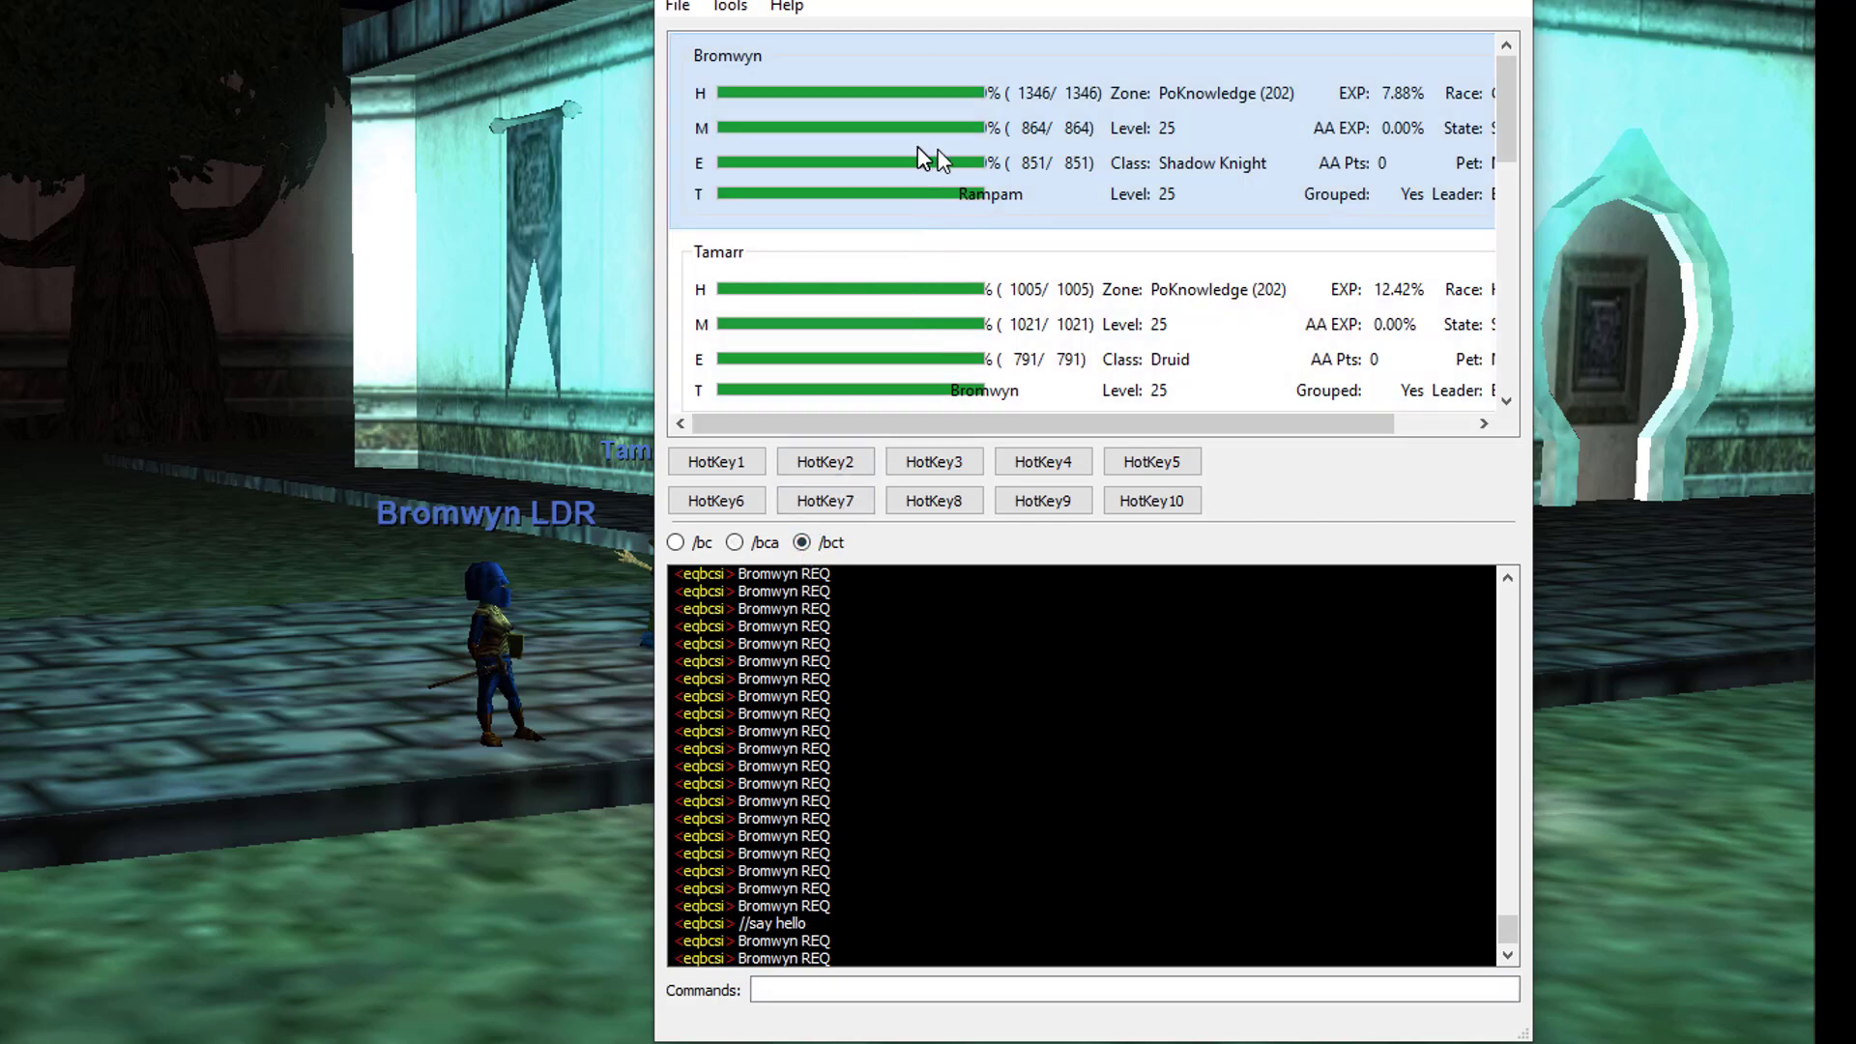
scroll(1075, 311, "down", 5)
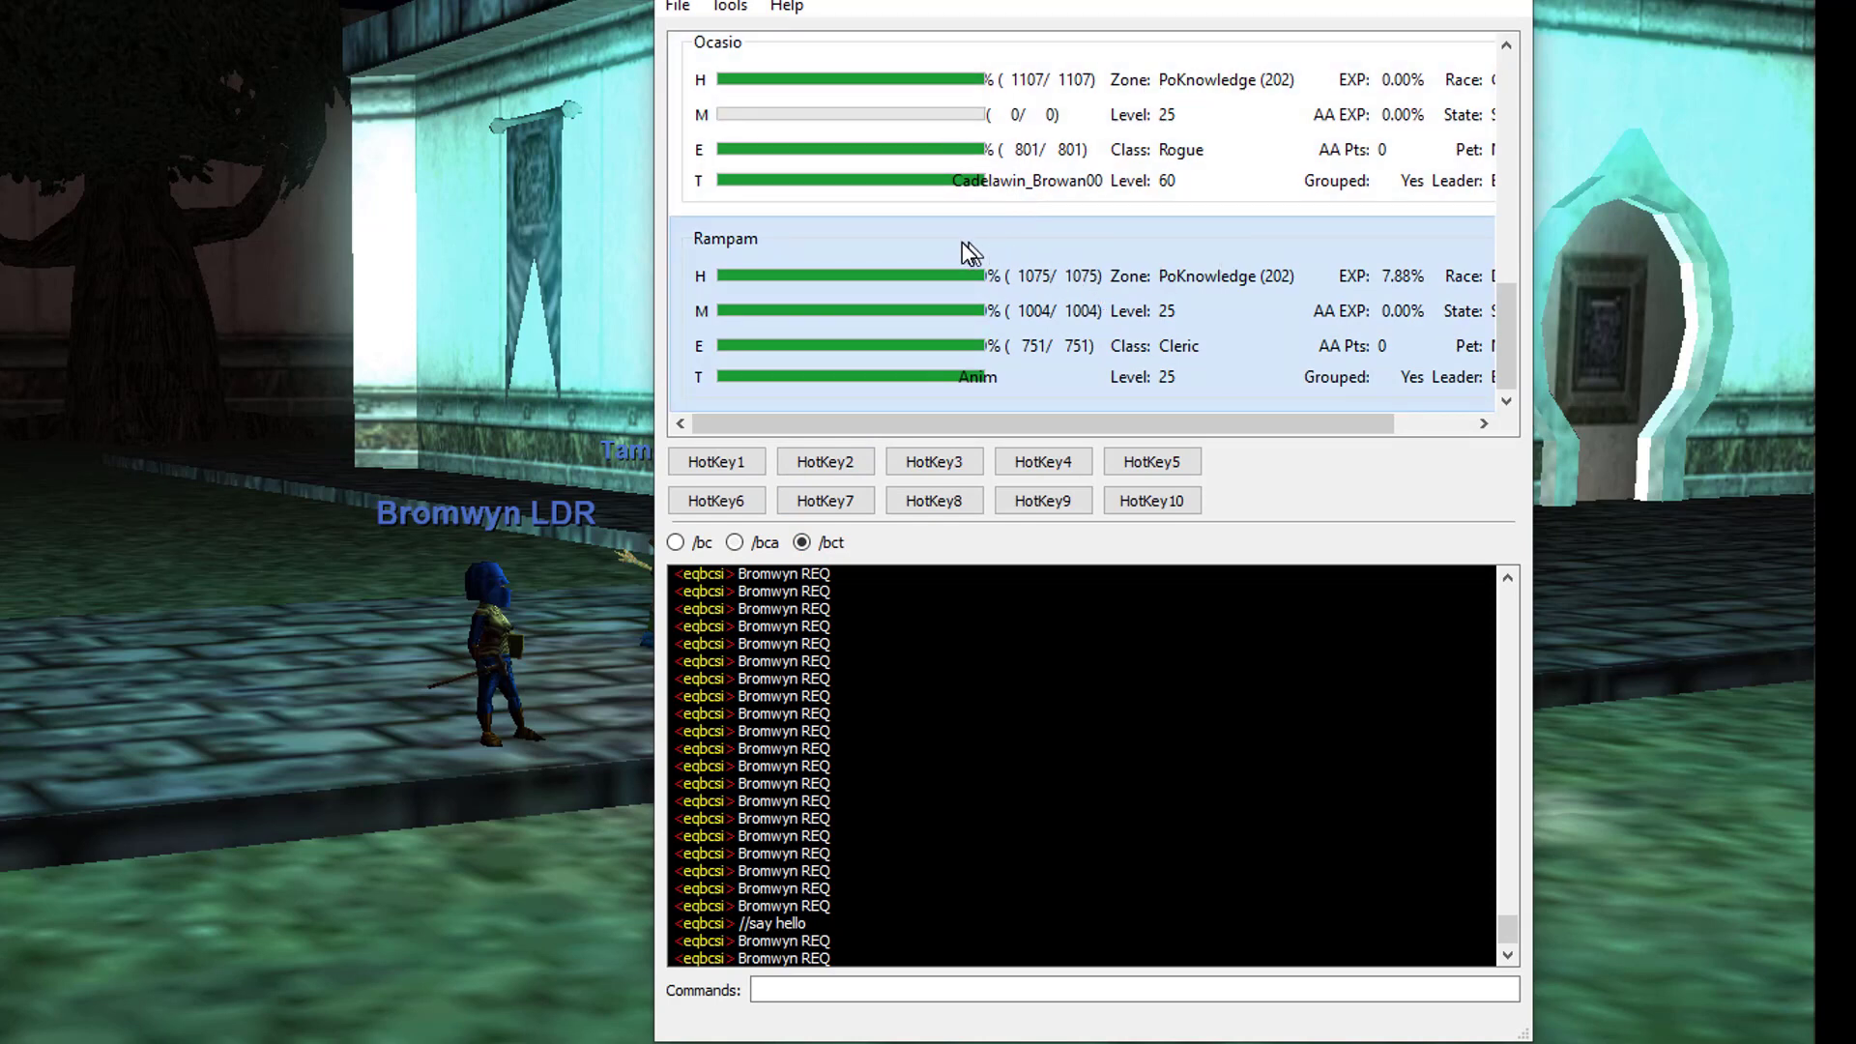
scroll(938, 232, "up", 5)
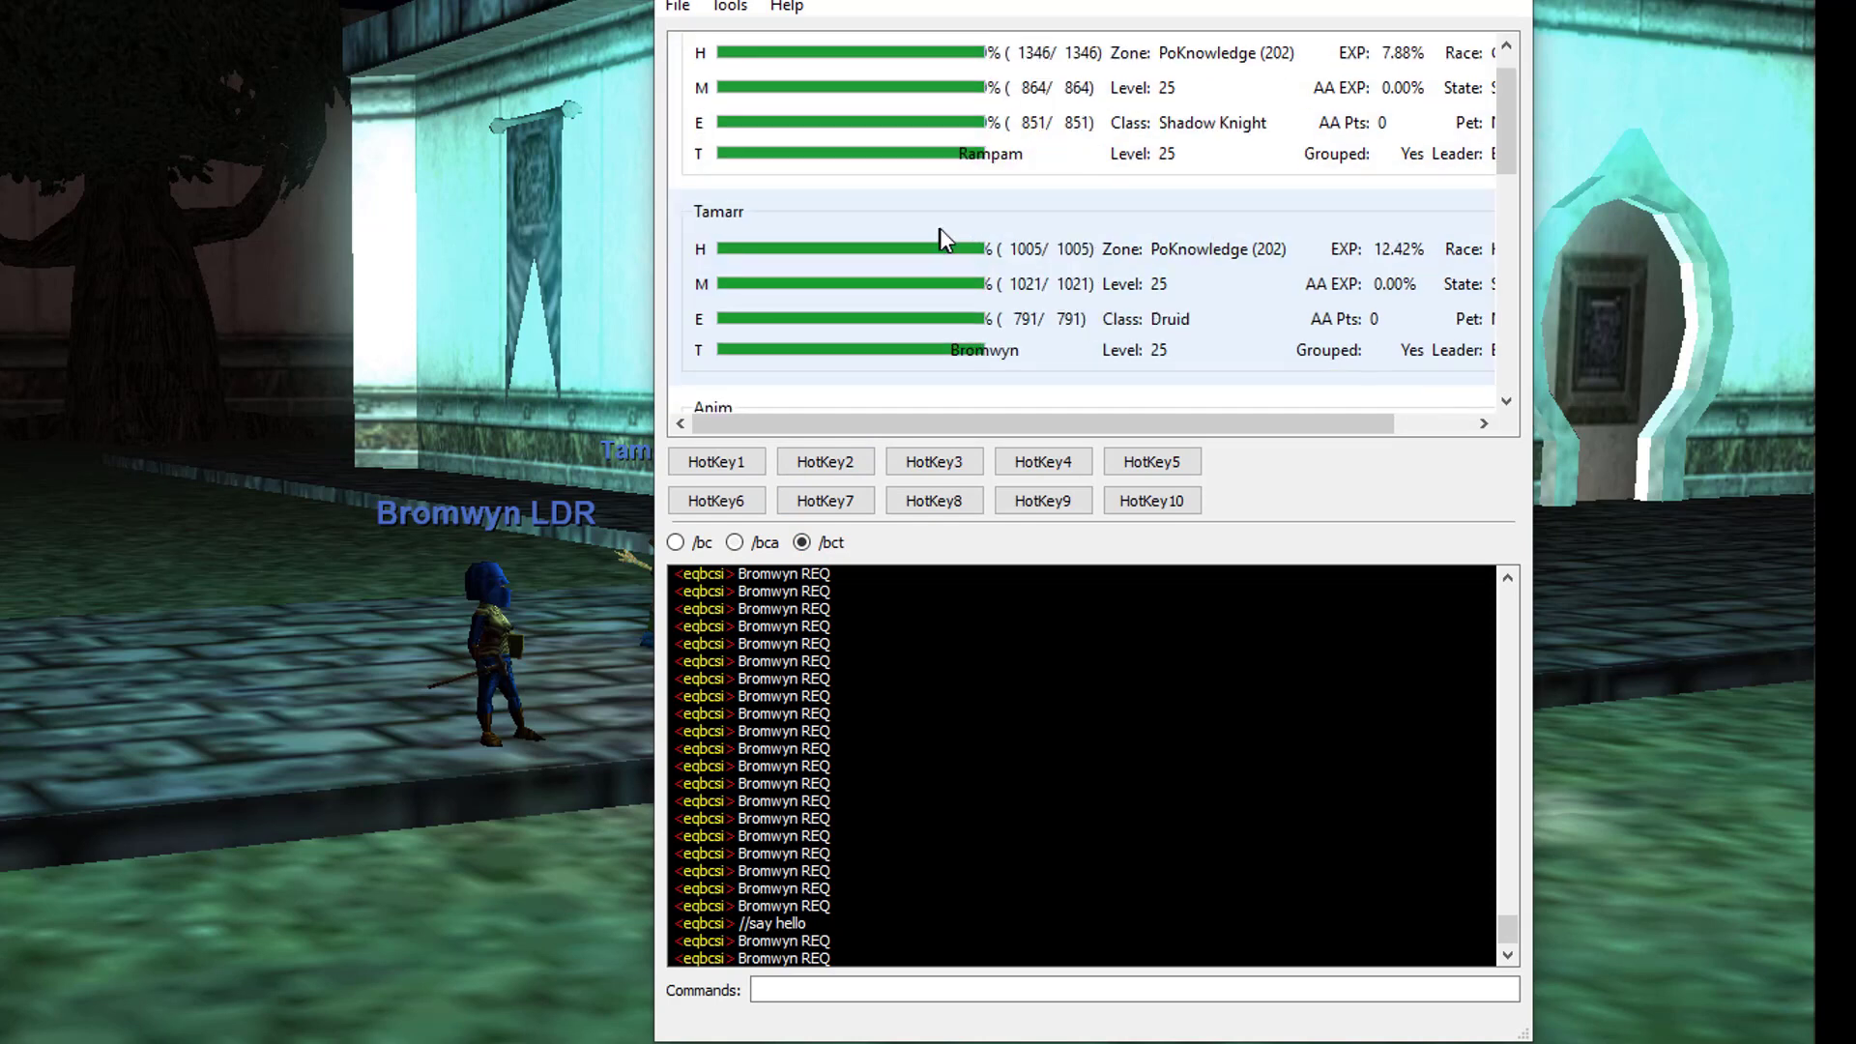
left_click(989, 274)
left_click(840, 996)
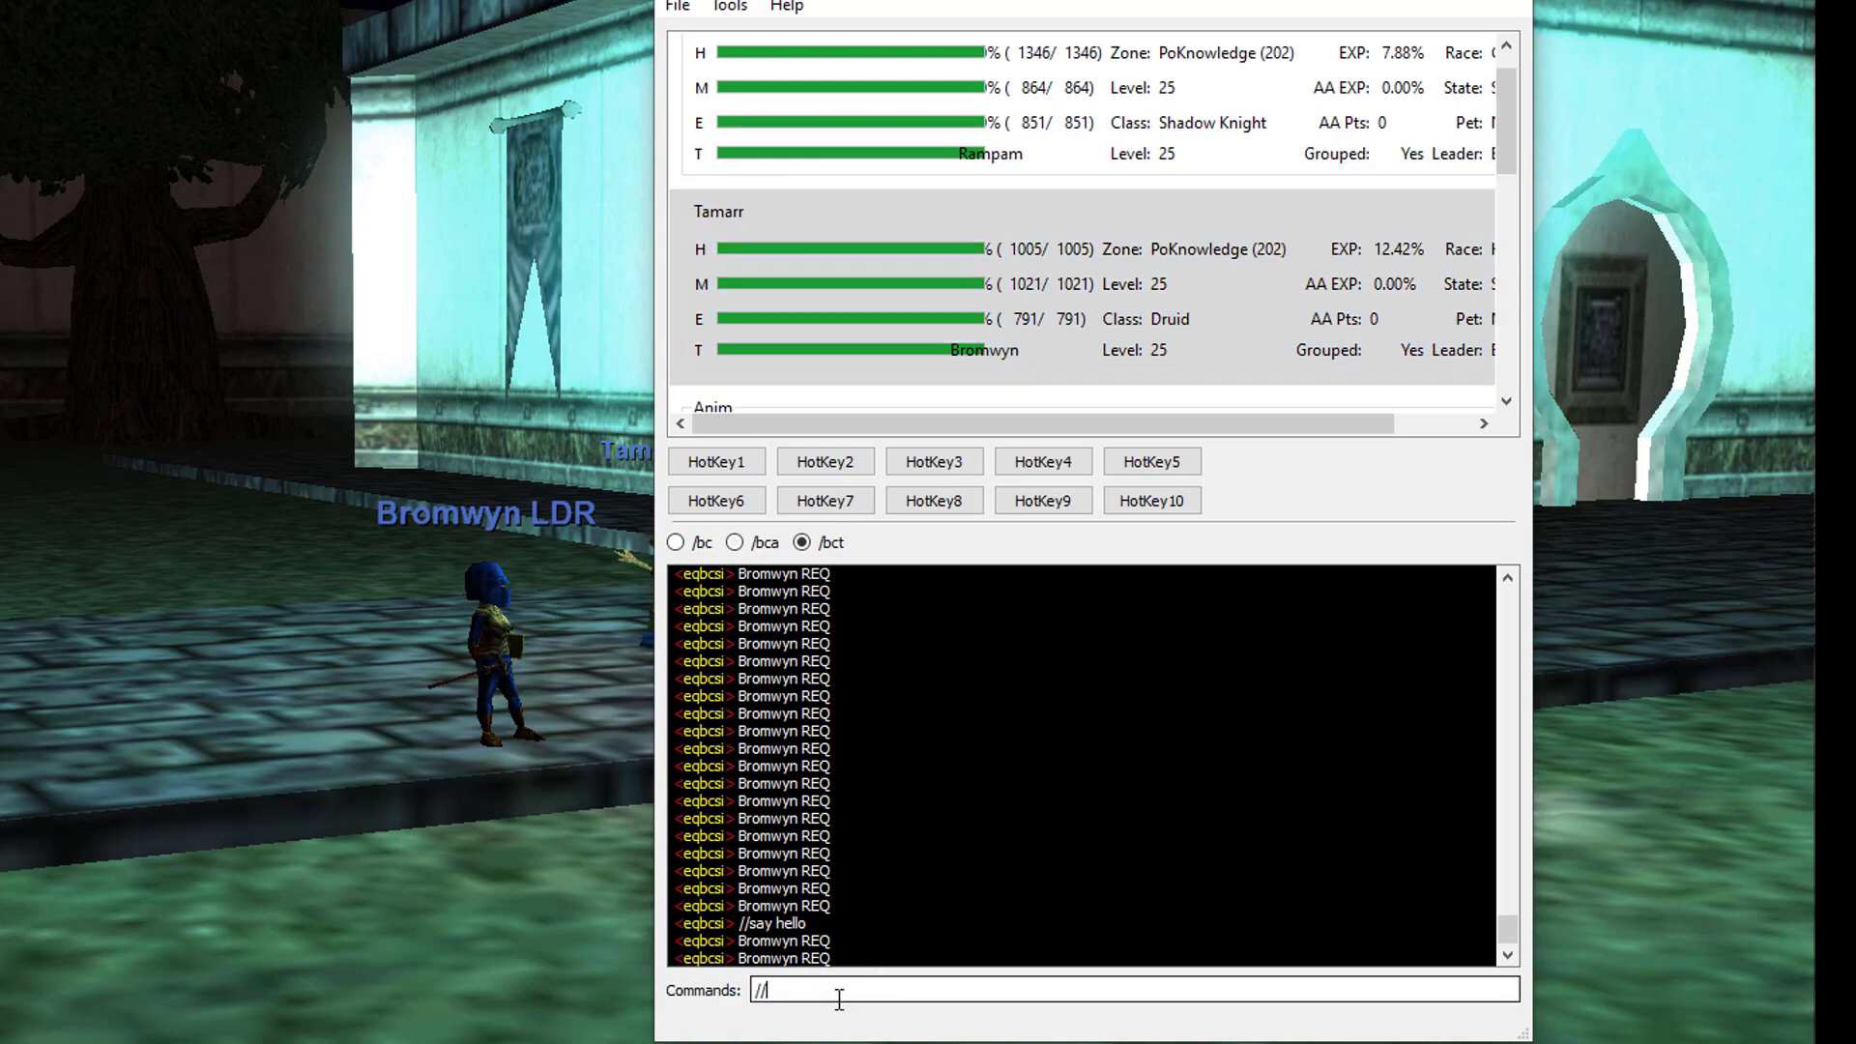
type("//cast 2")
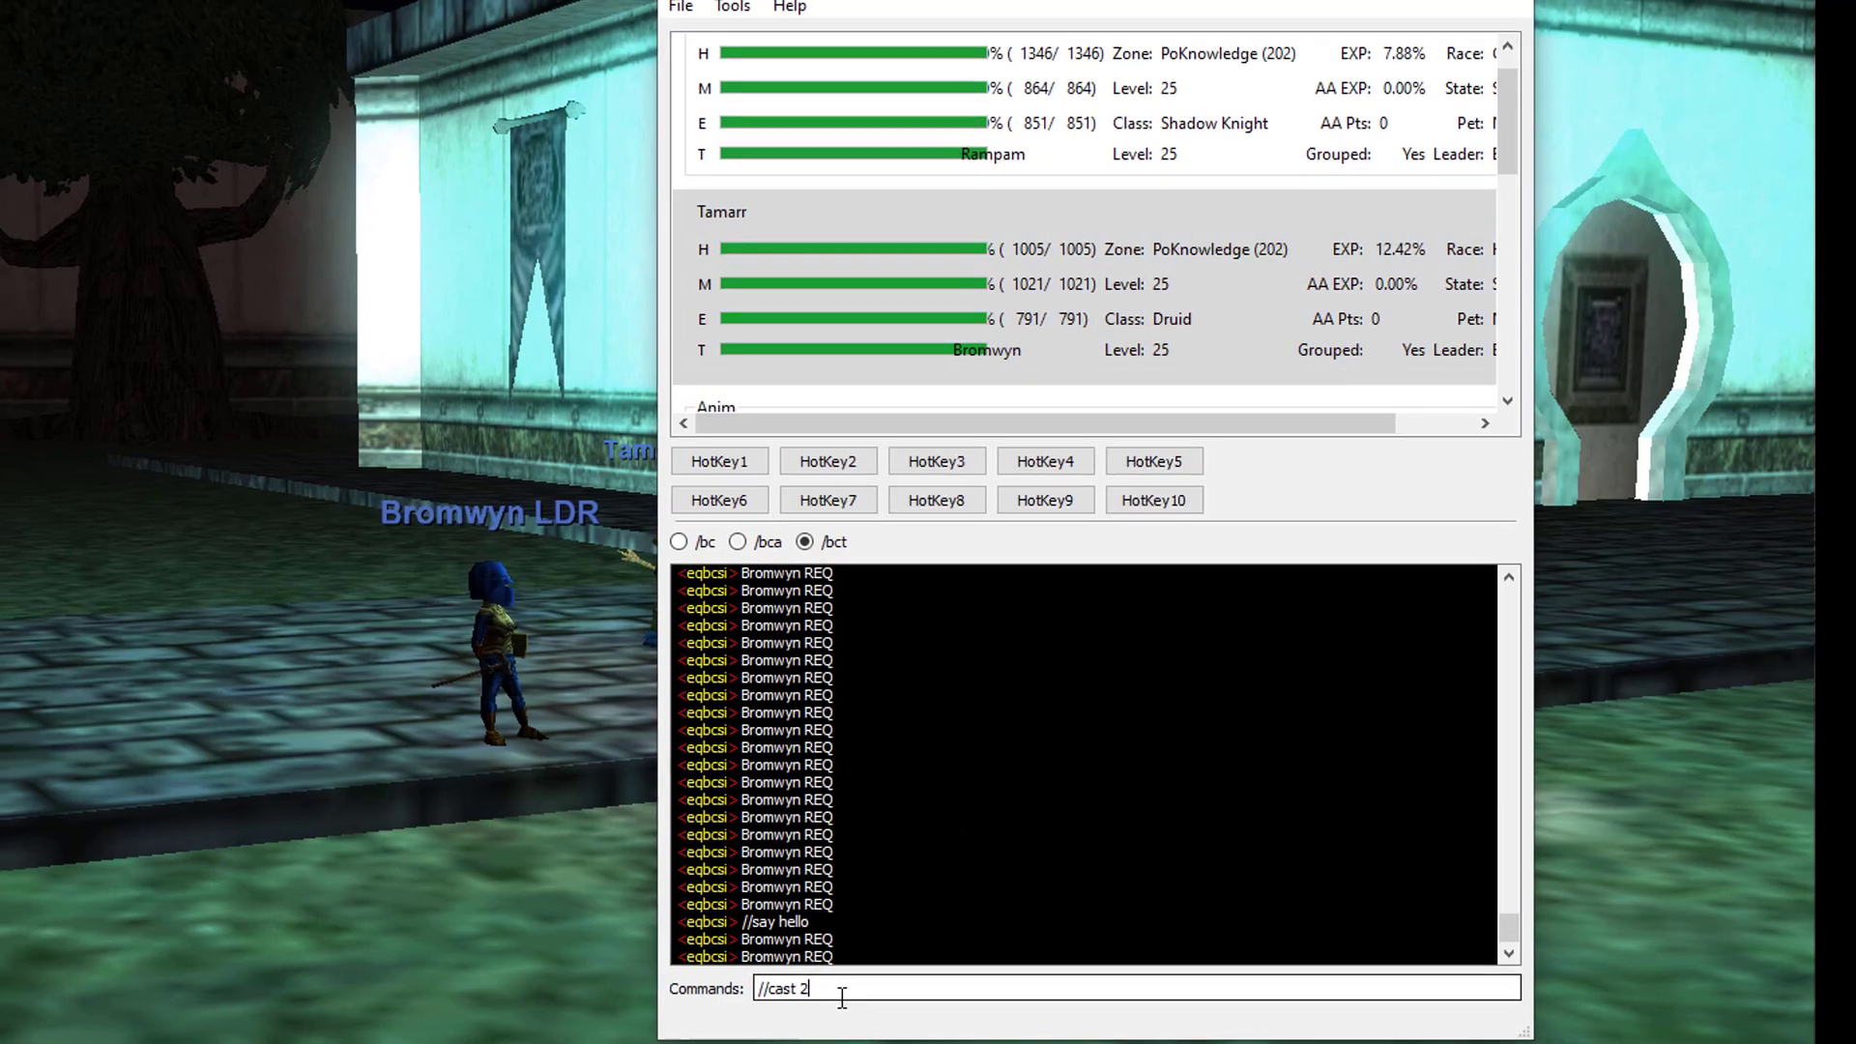